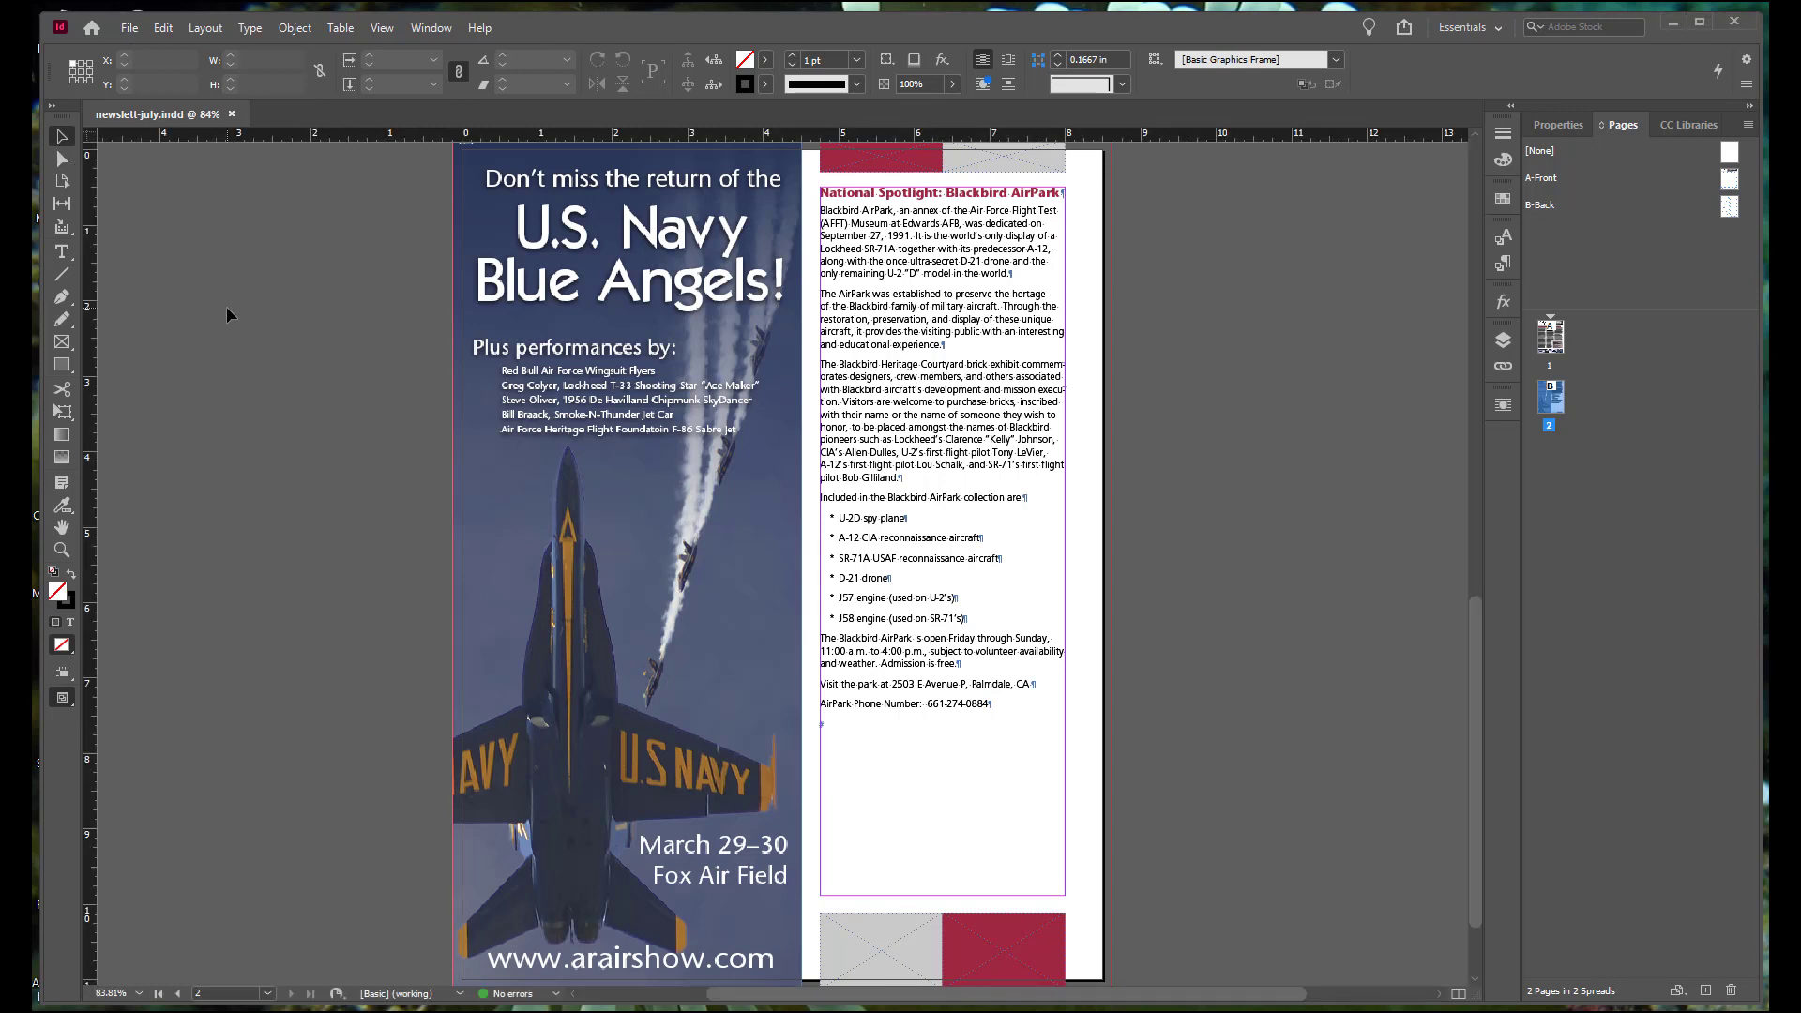
Step: Place contacts.xls as an unformatted table with cell range A1:B10 on the pasteboard to the right of page 2
left_click(130, 29)
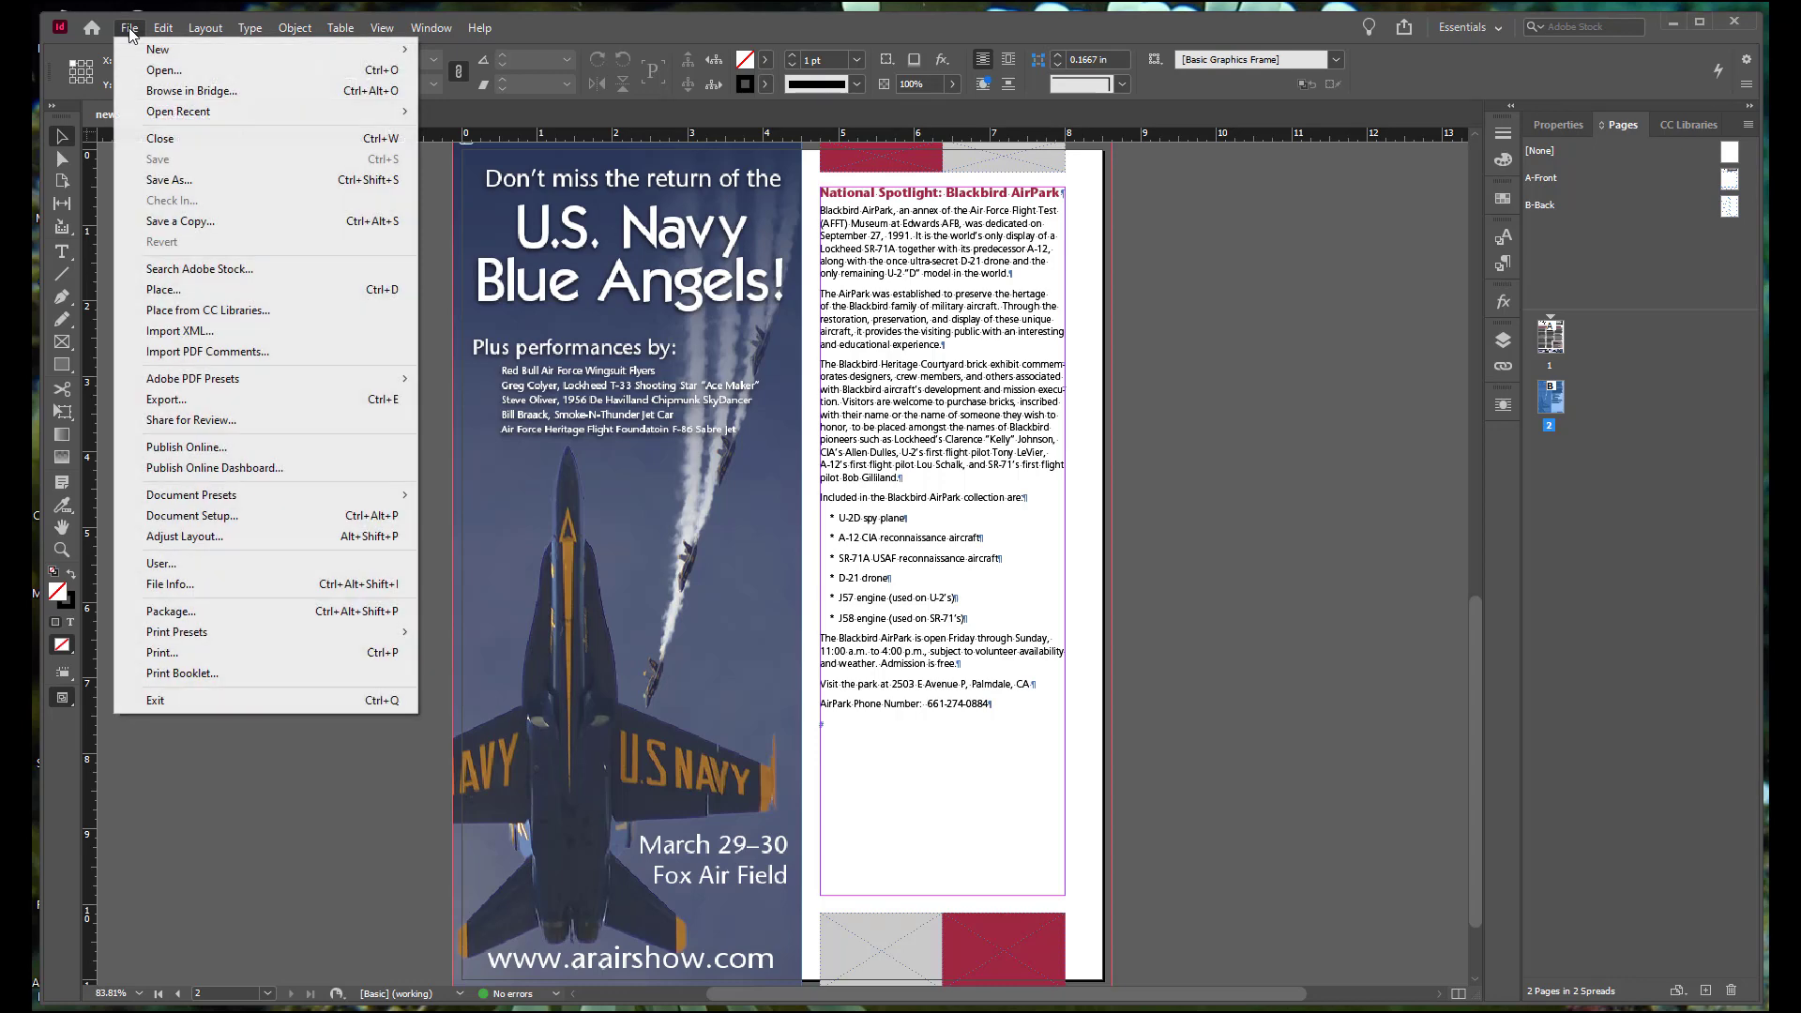
left_click(161, 290)
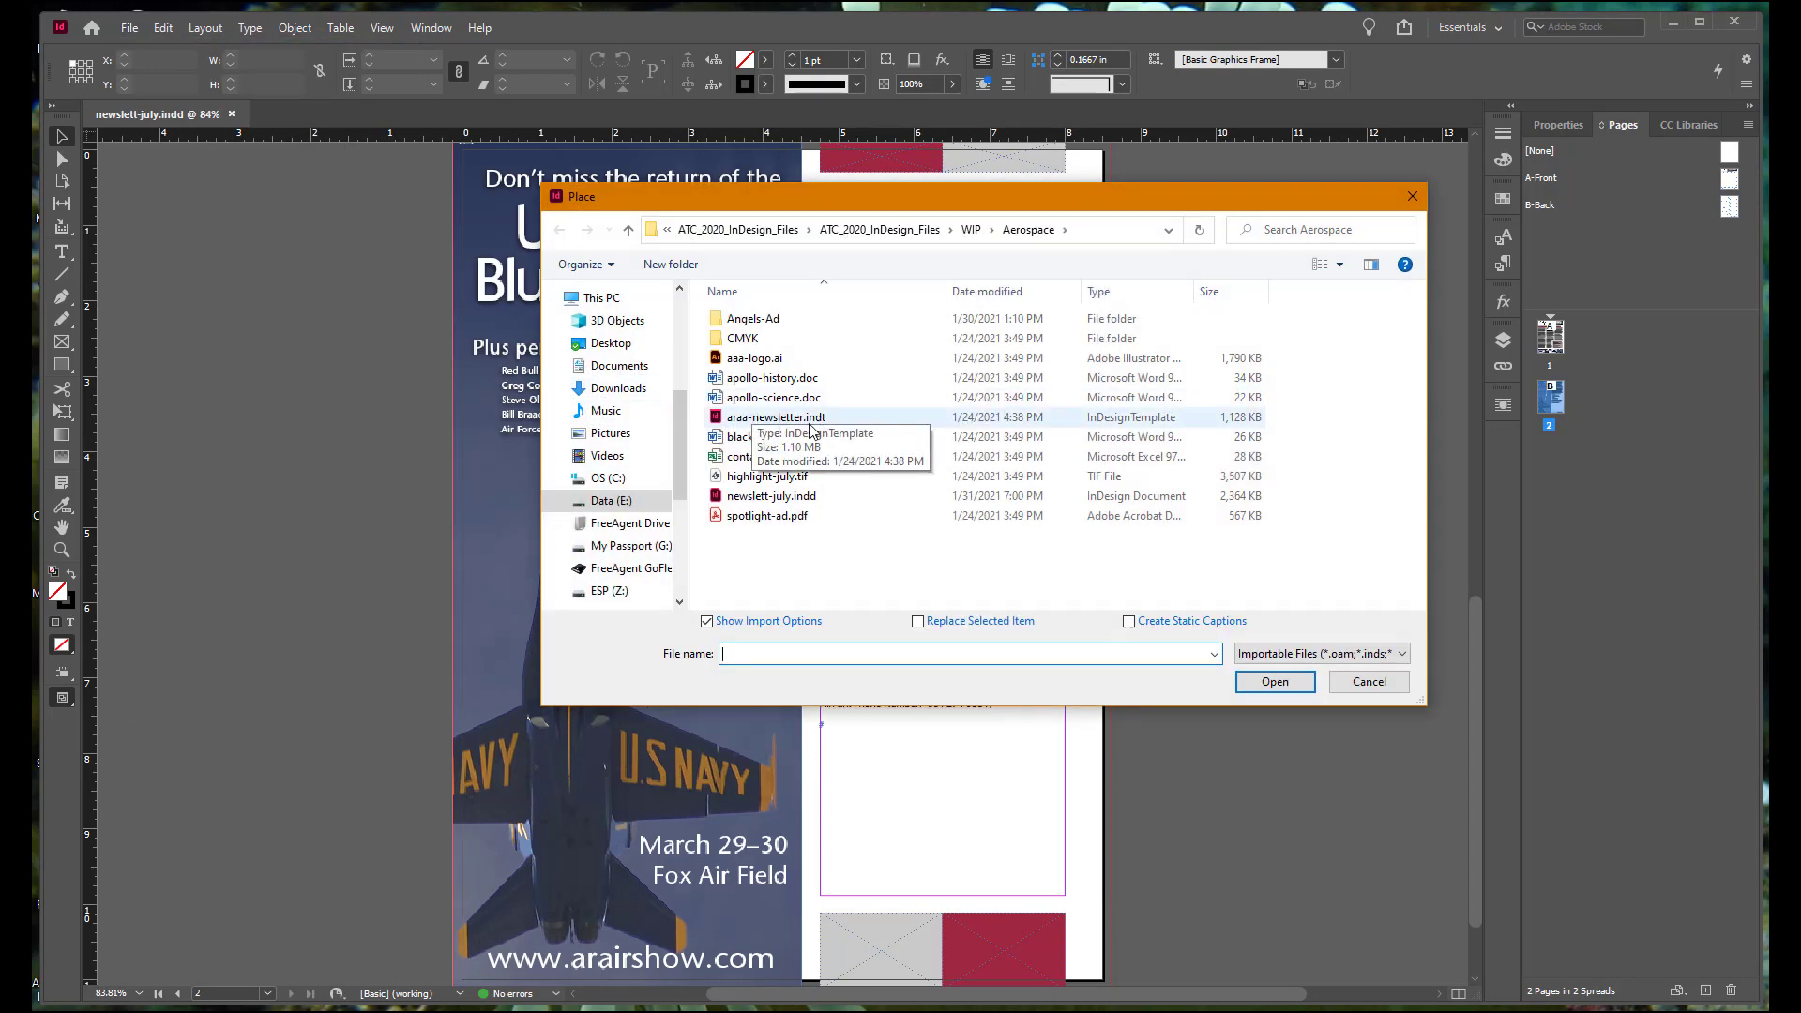
left_click(777, 463)
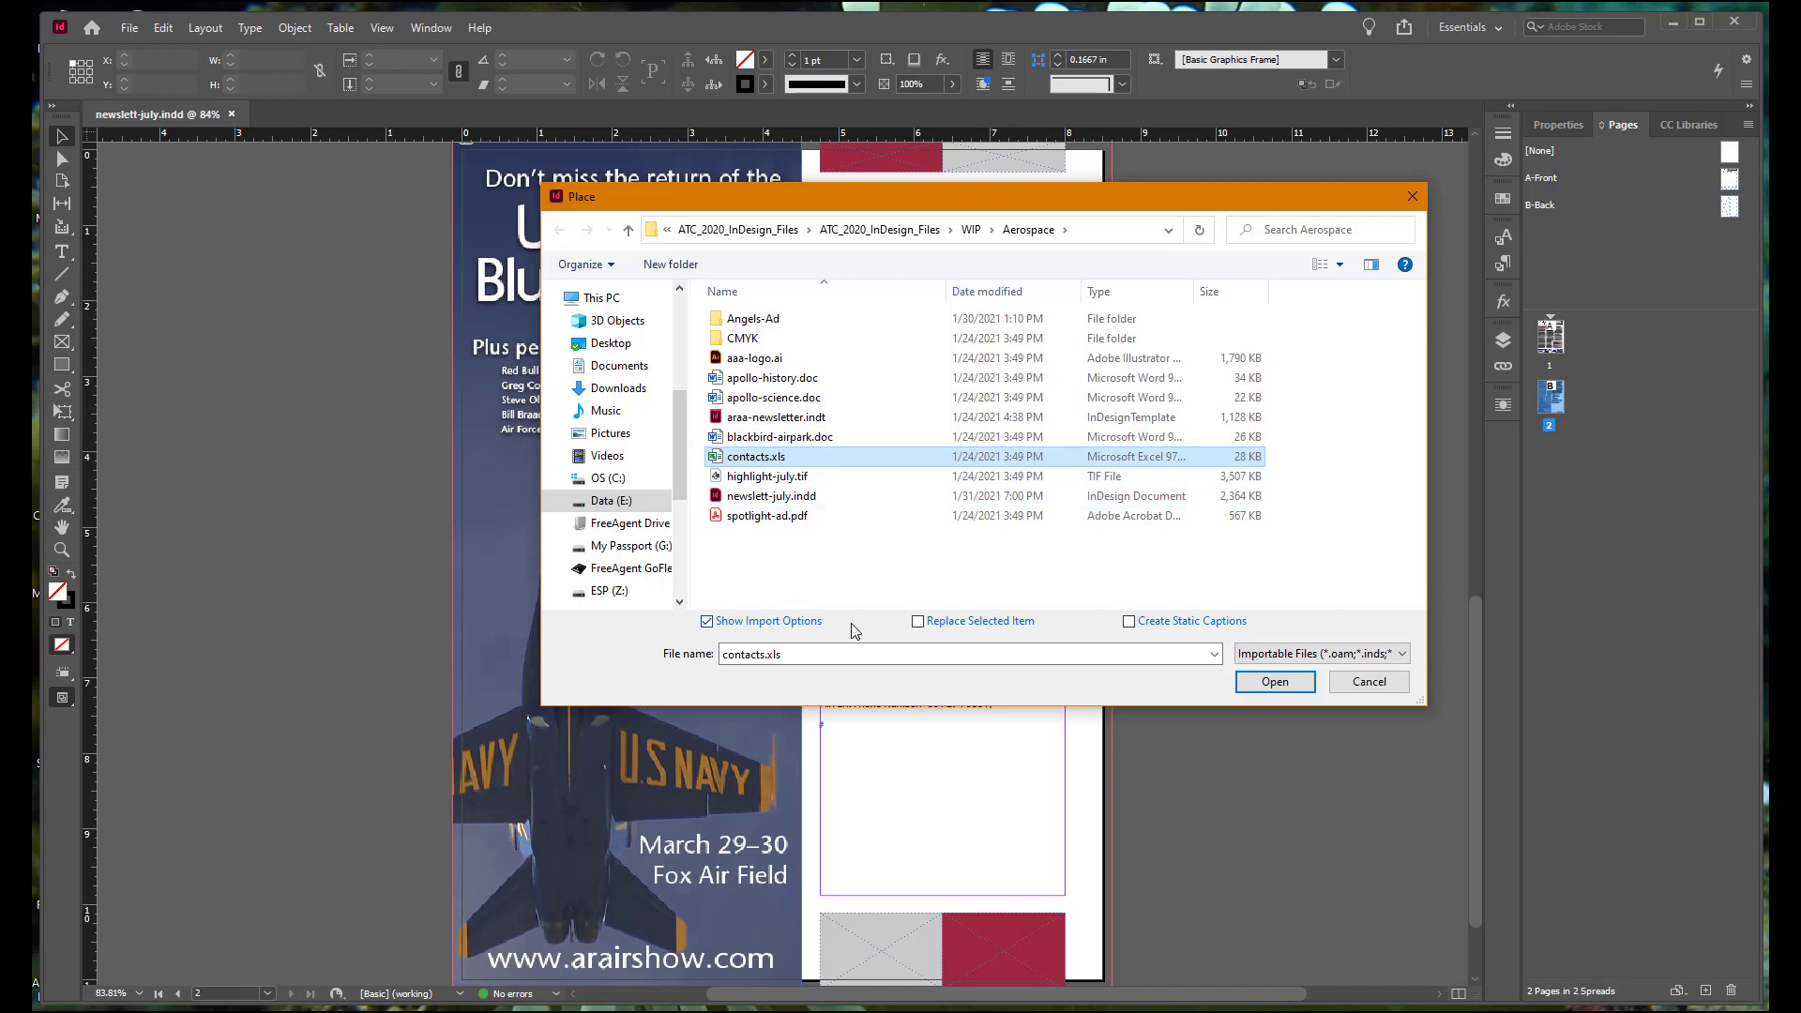
left_click(1281, 682)
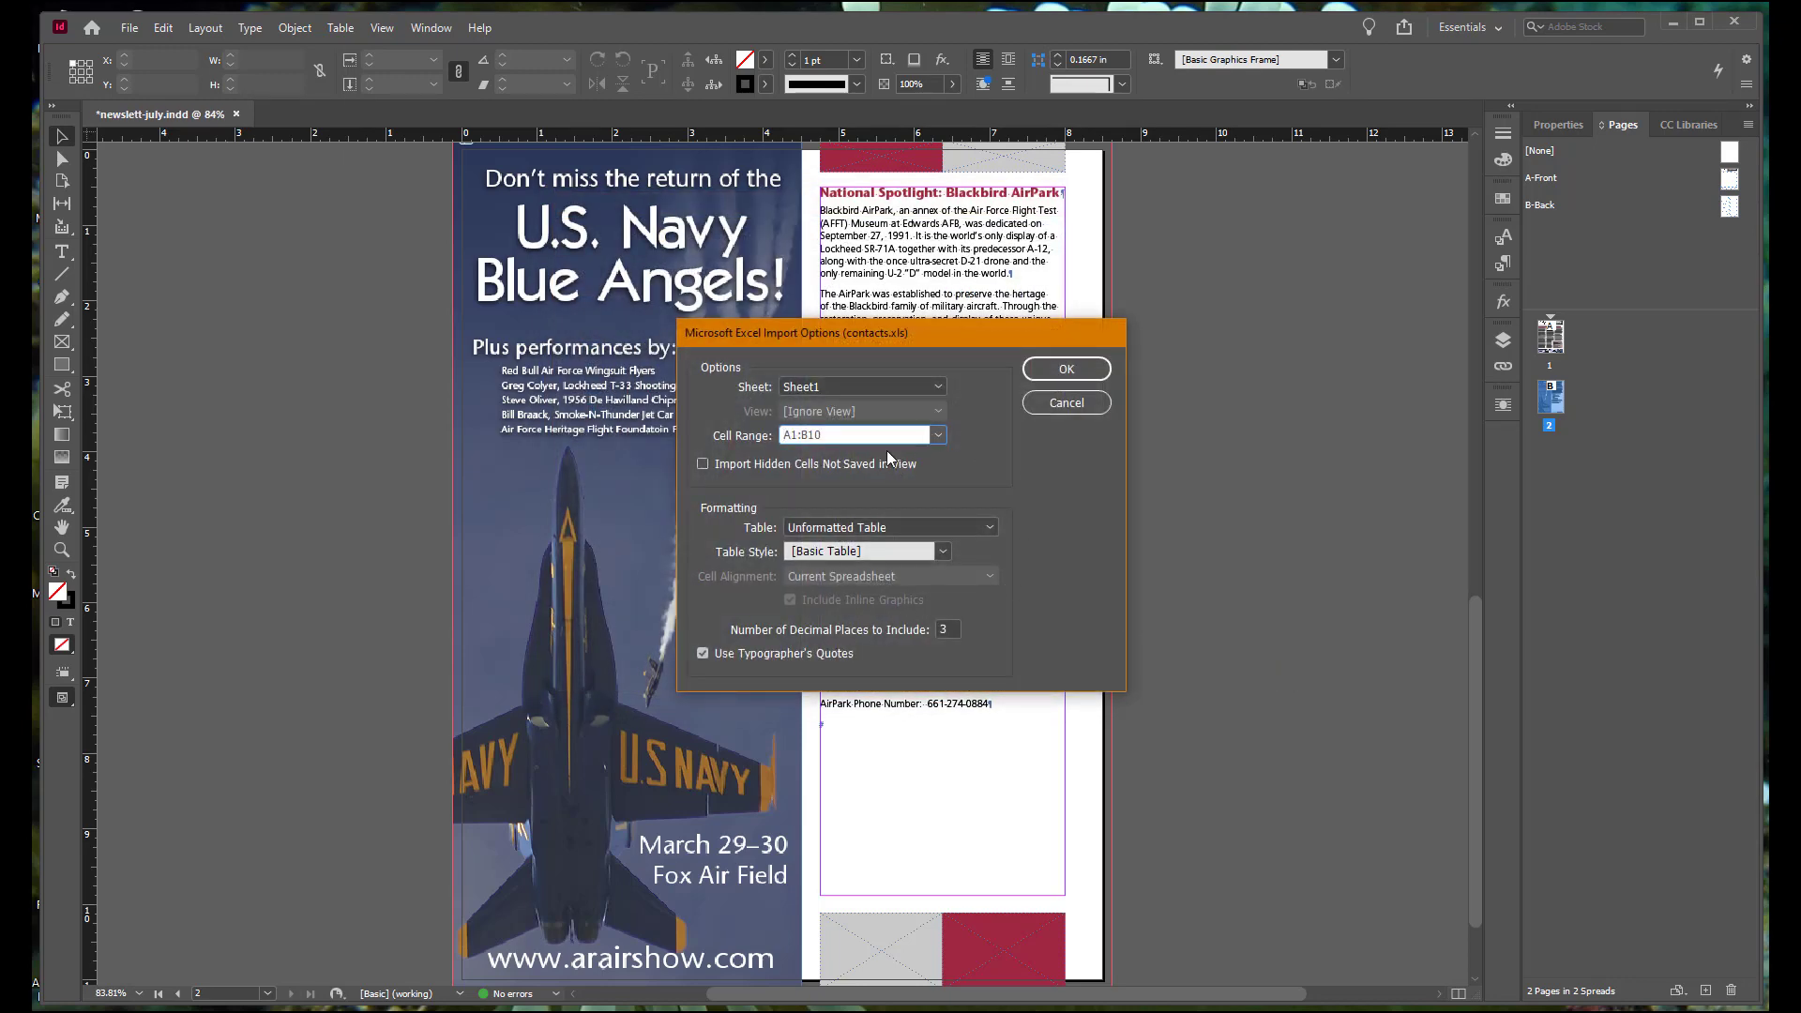
left_click(1059, 375)
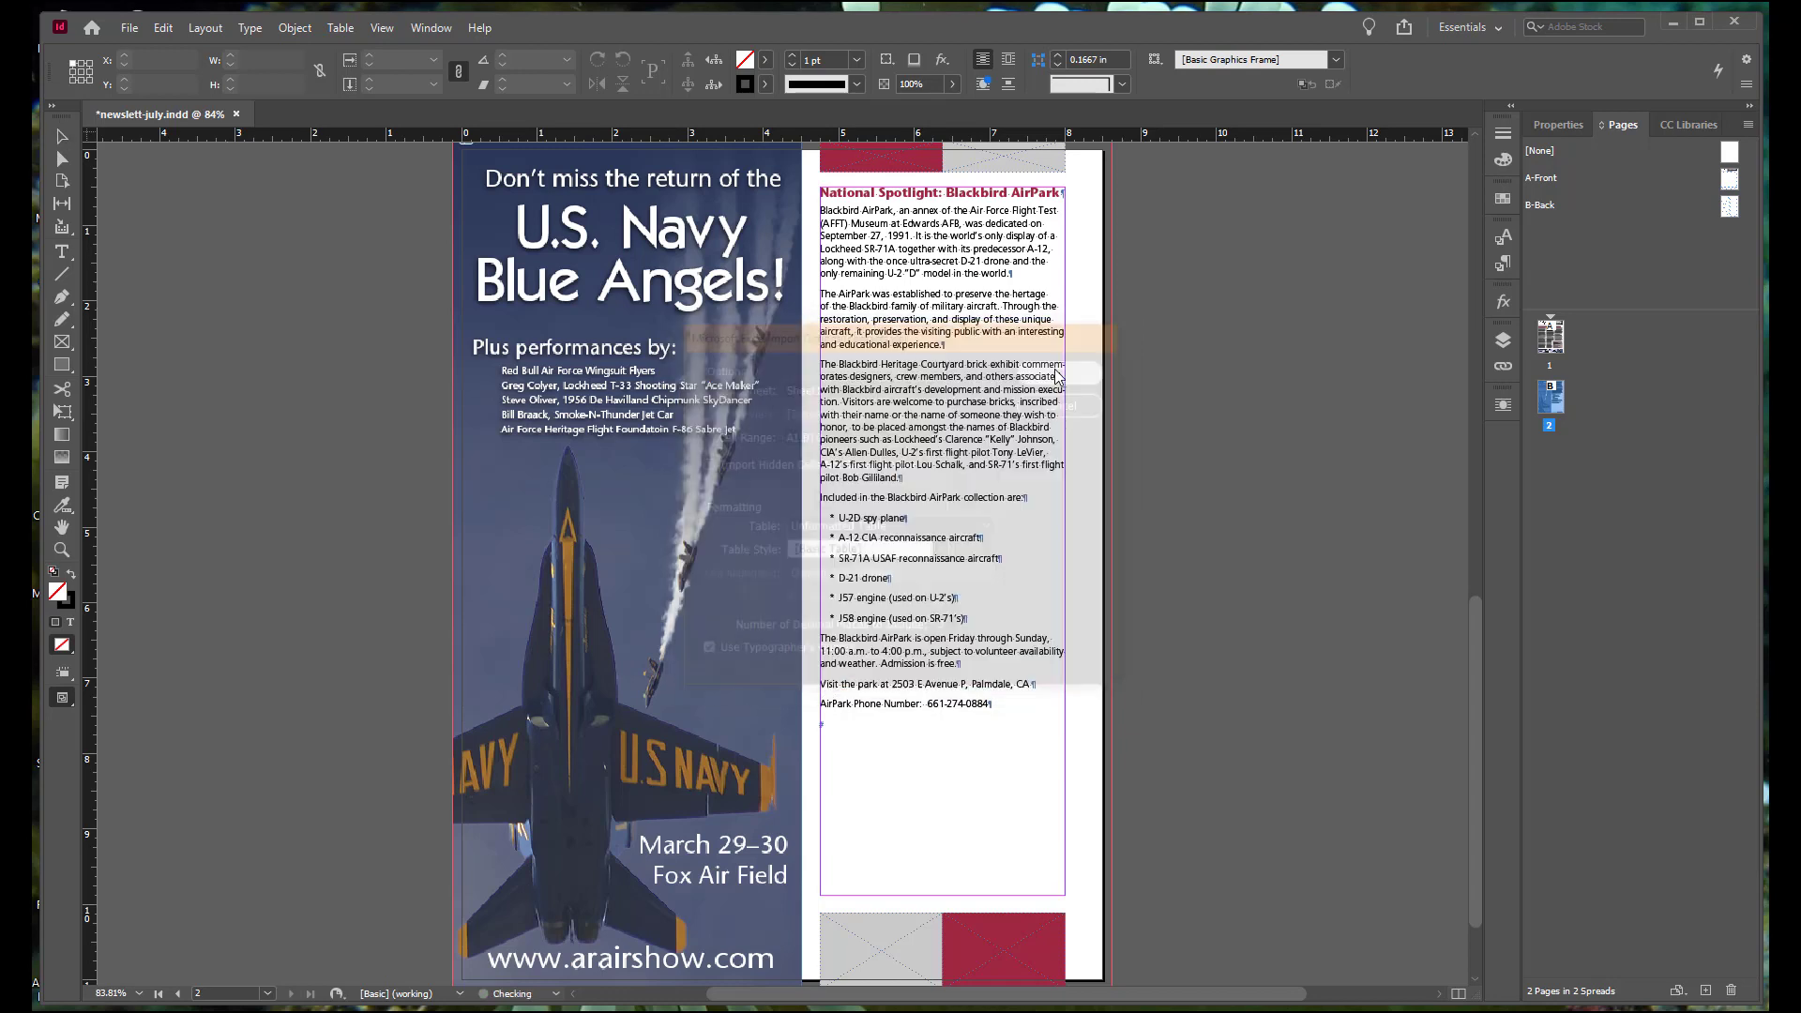
left_click(1154, 184)
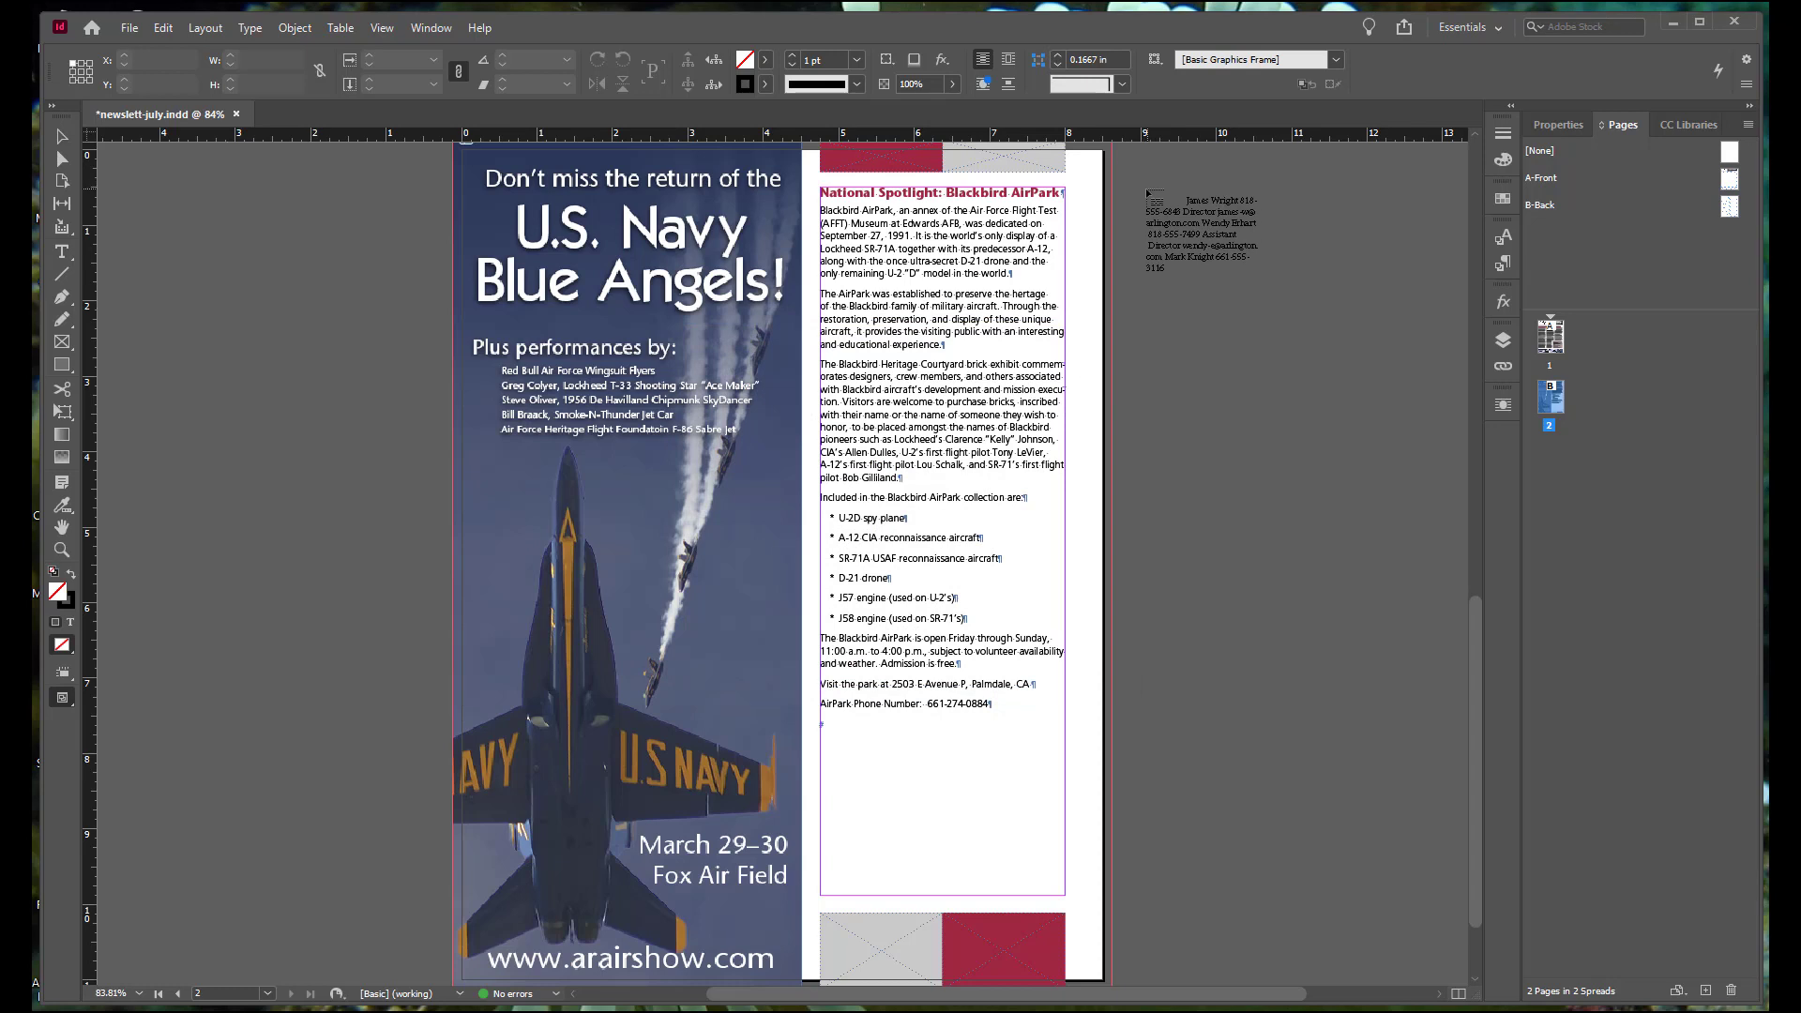
left_click(1138, 187)
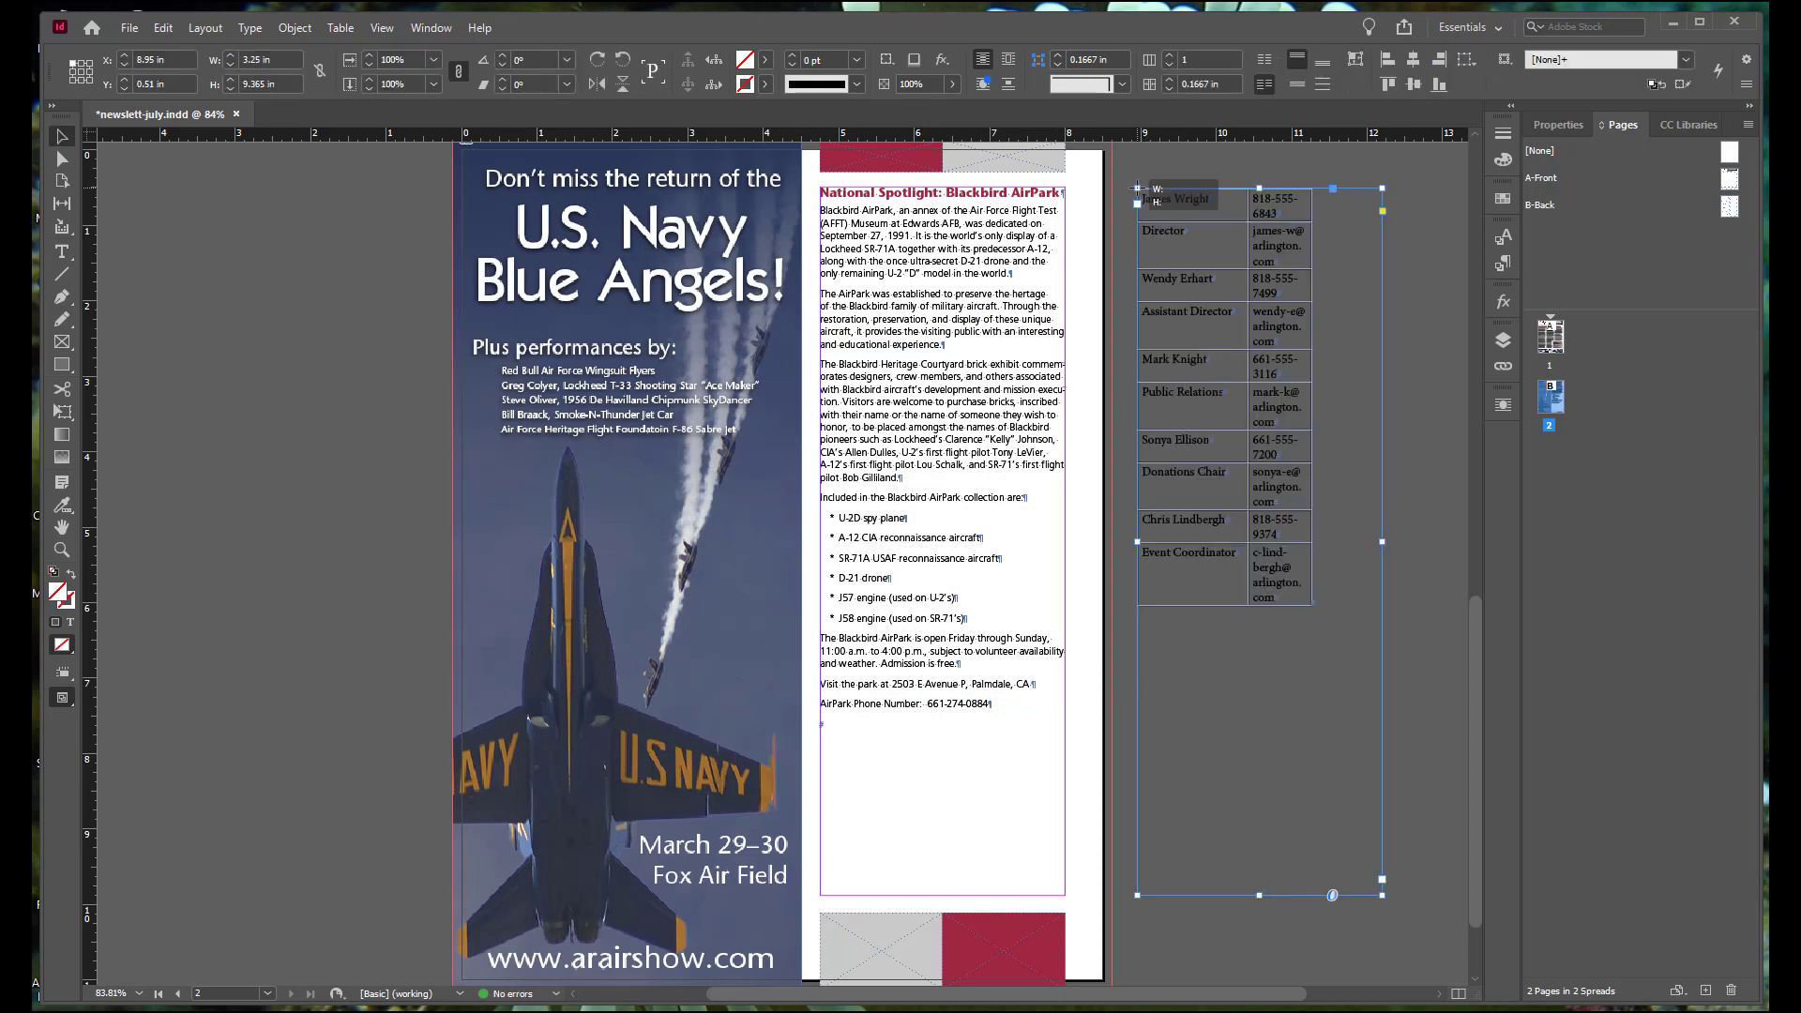
Step: Apply the Table Text paragraph style to the entire placed contacts table
left_click(61, 550)
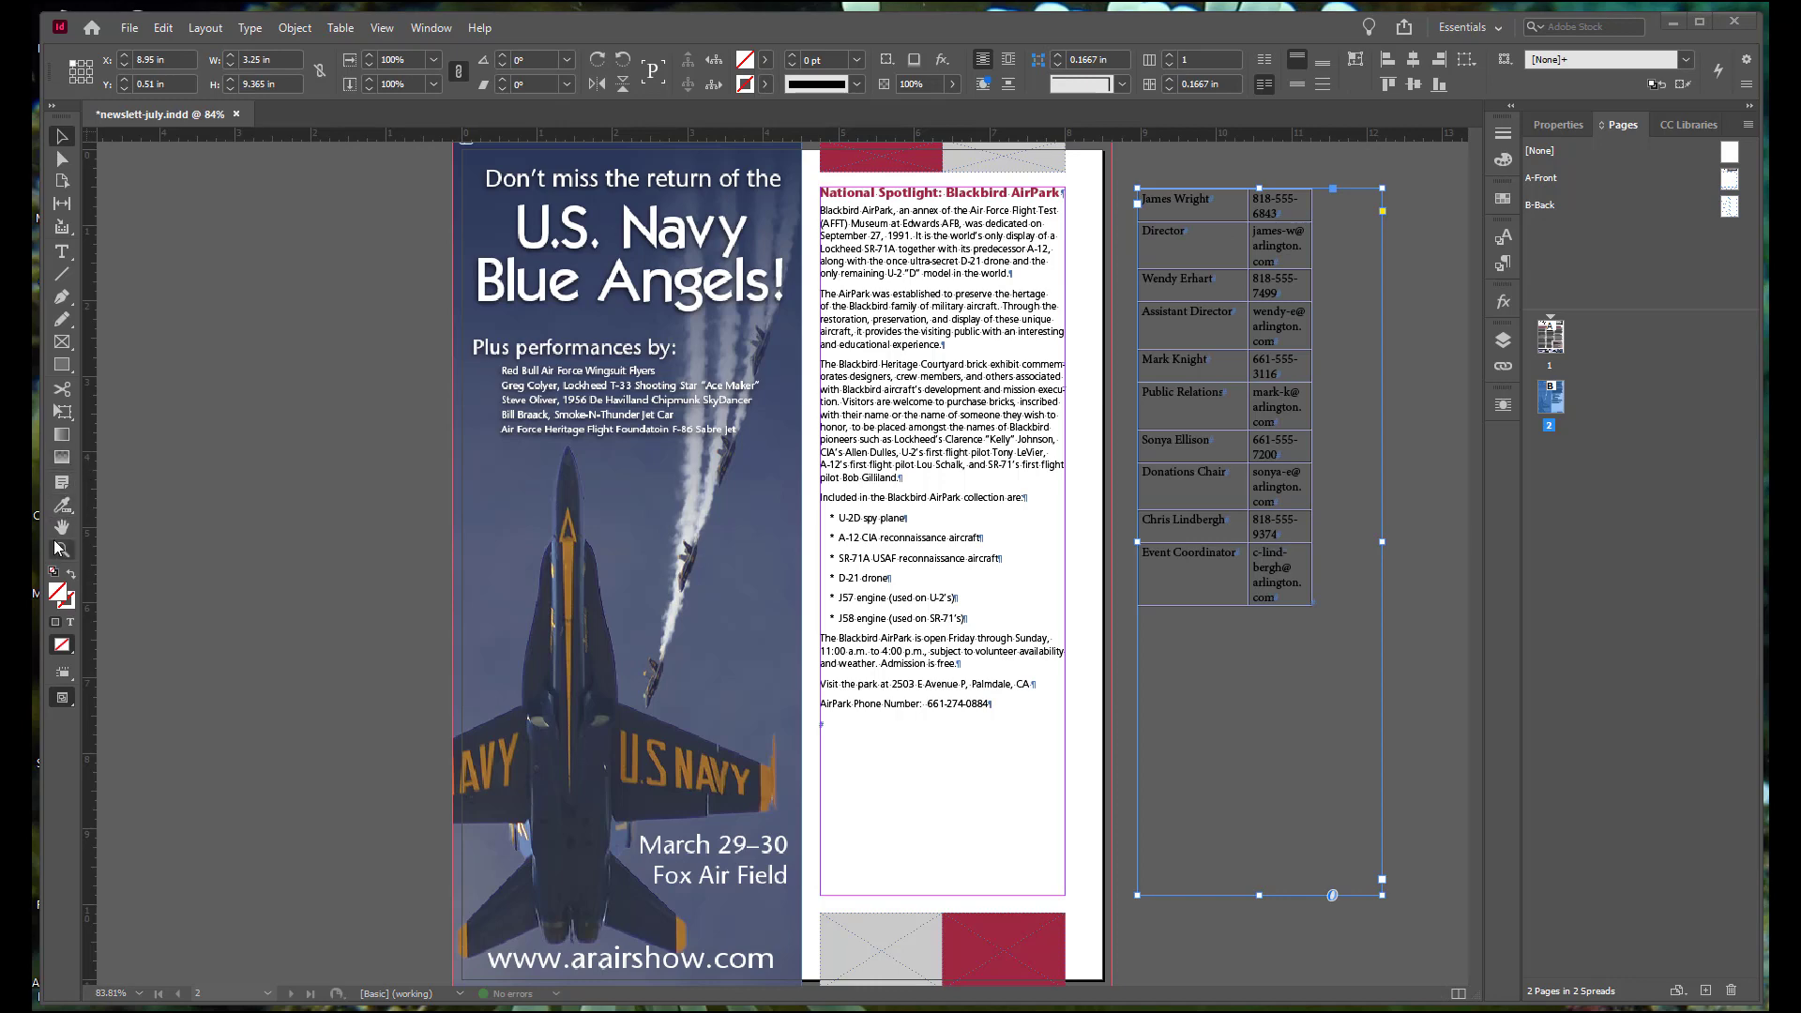
left_click_drag(1125, 181, 1391, 765)
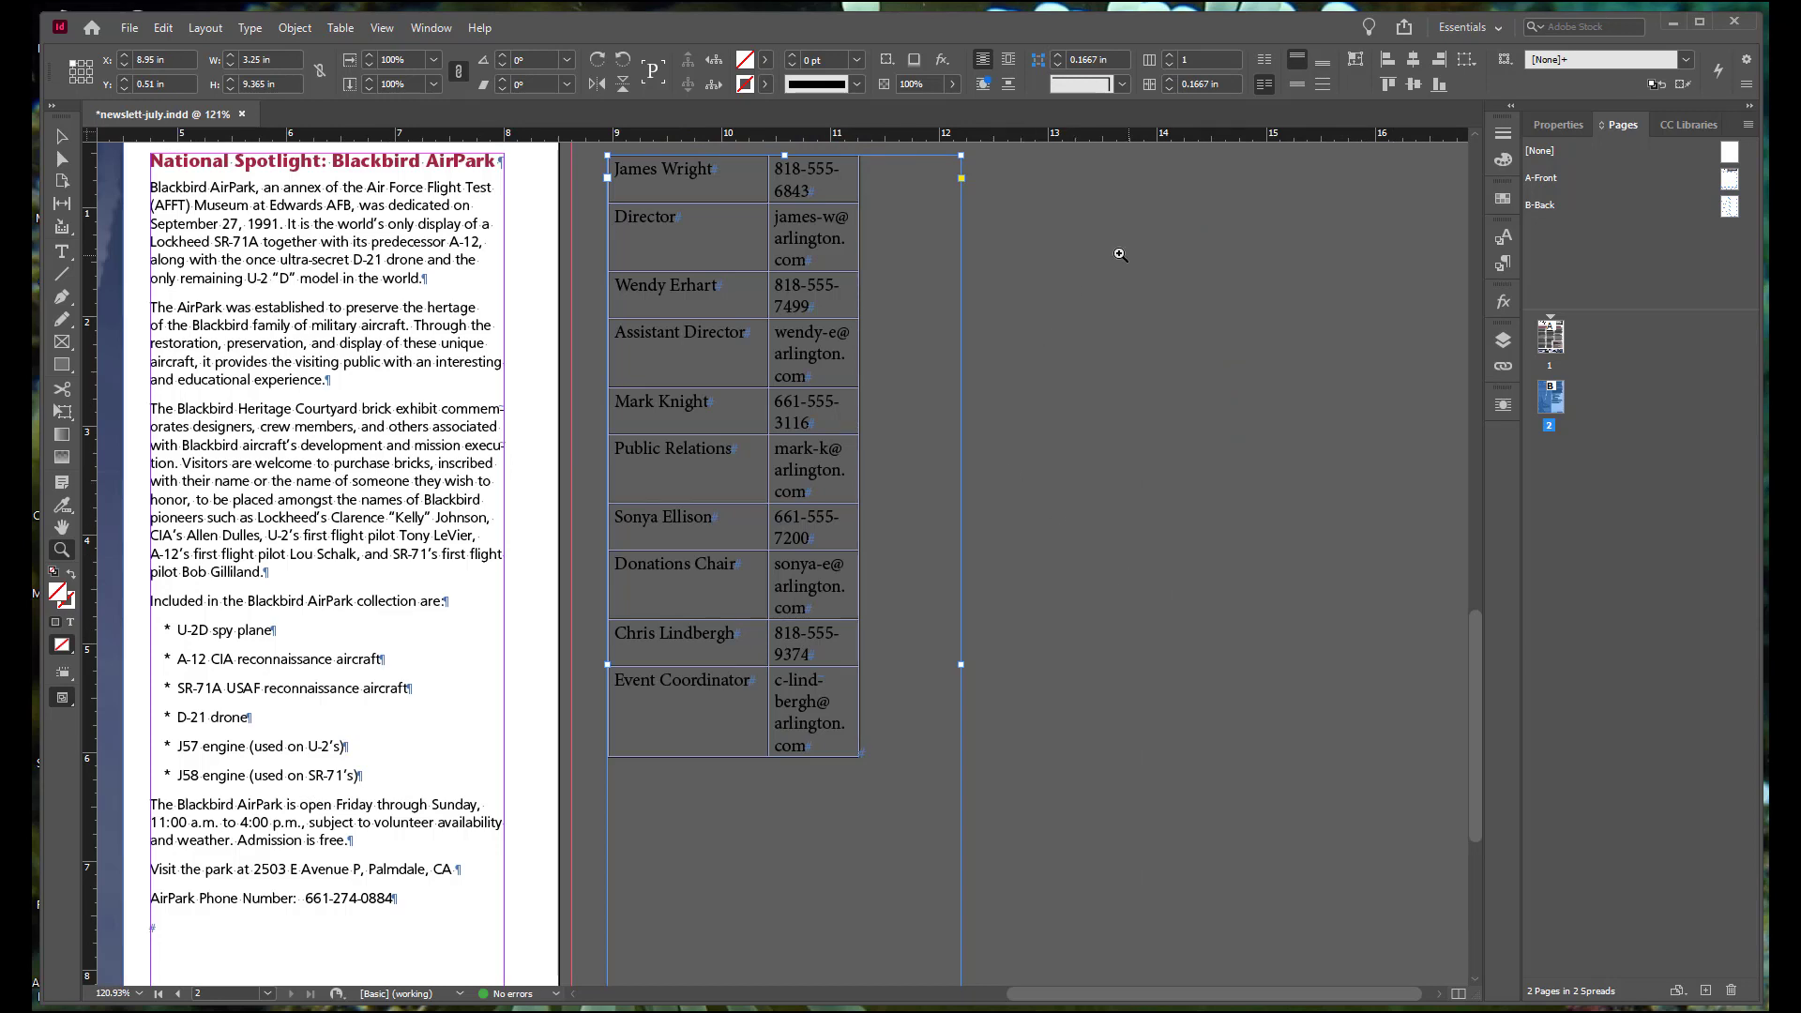
left_click(62, 251)
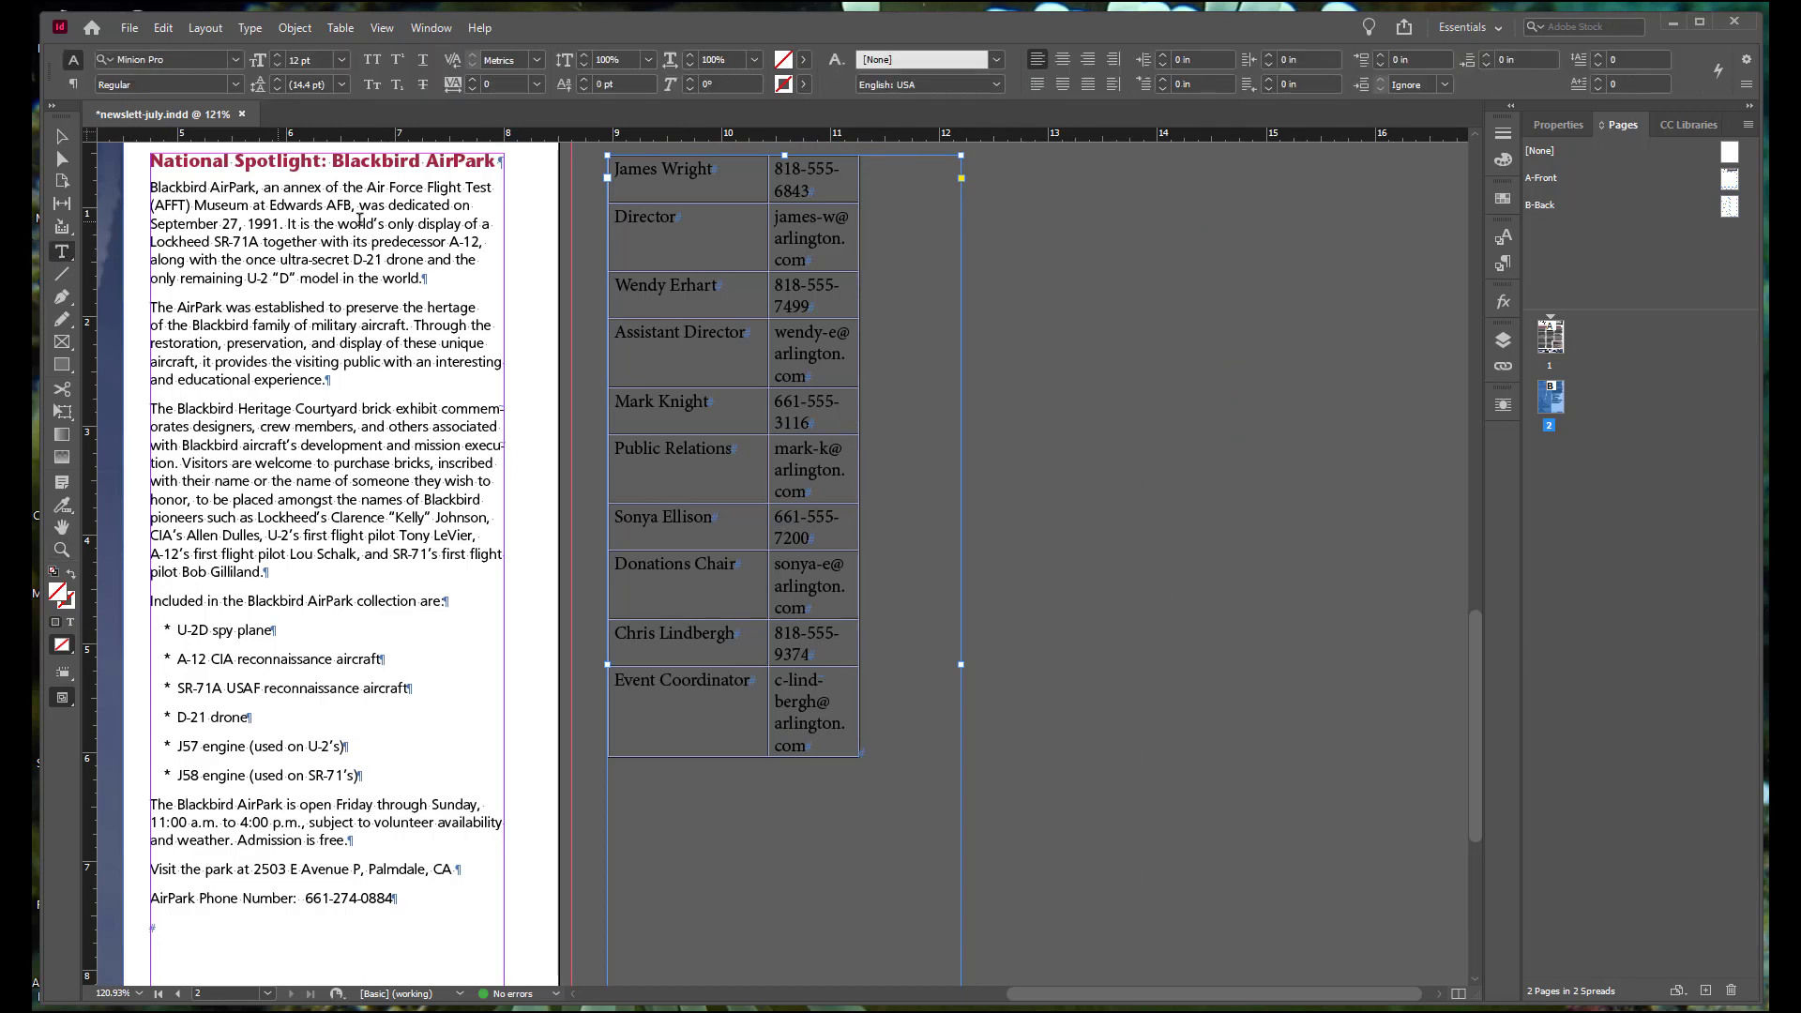
left_click(624, 167)
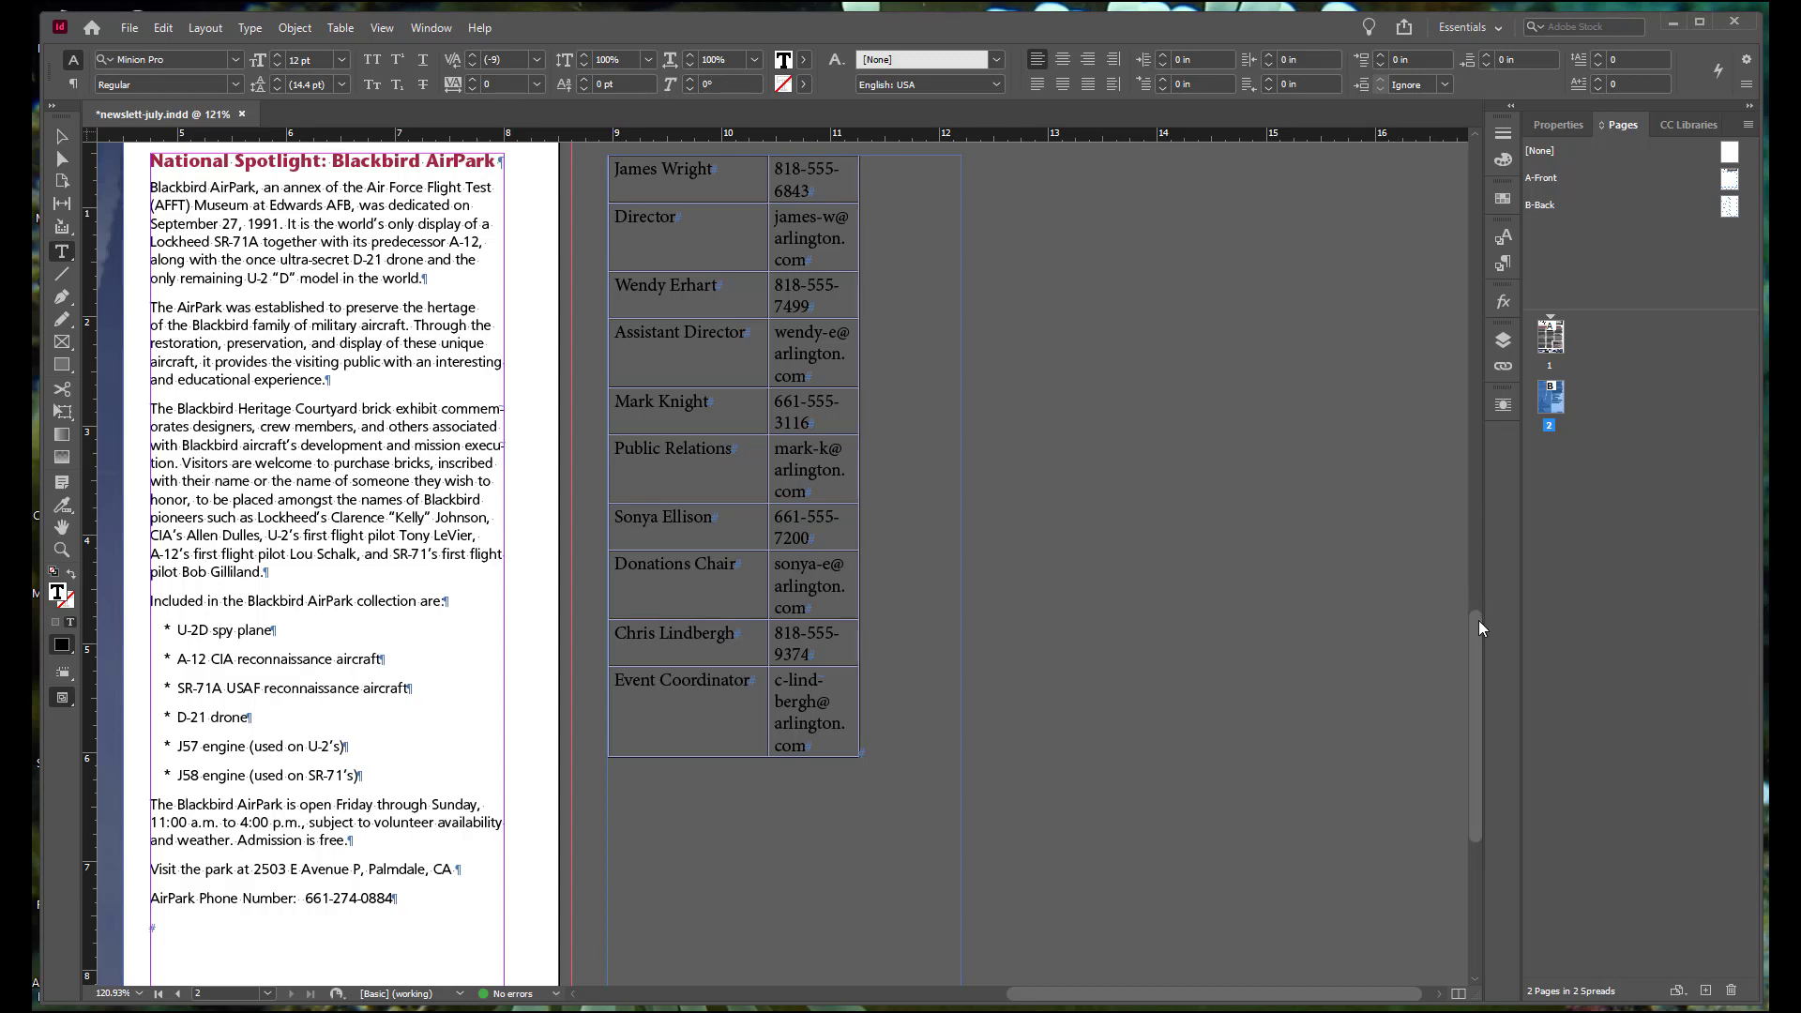
left_click_drag(1471, 625, 1473, 608)
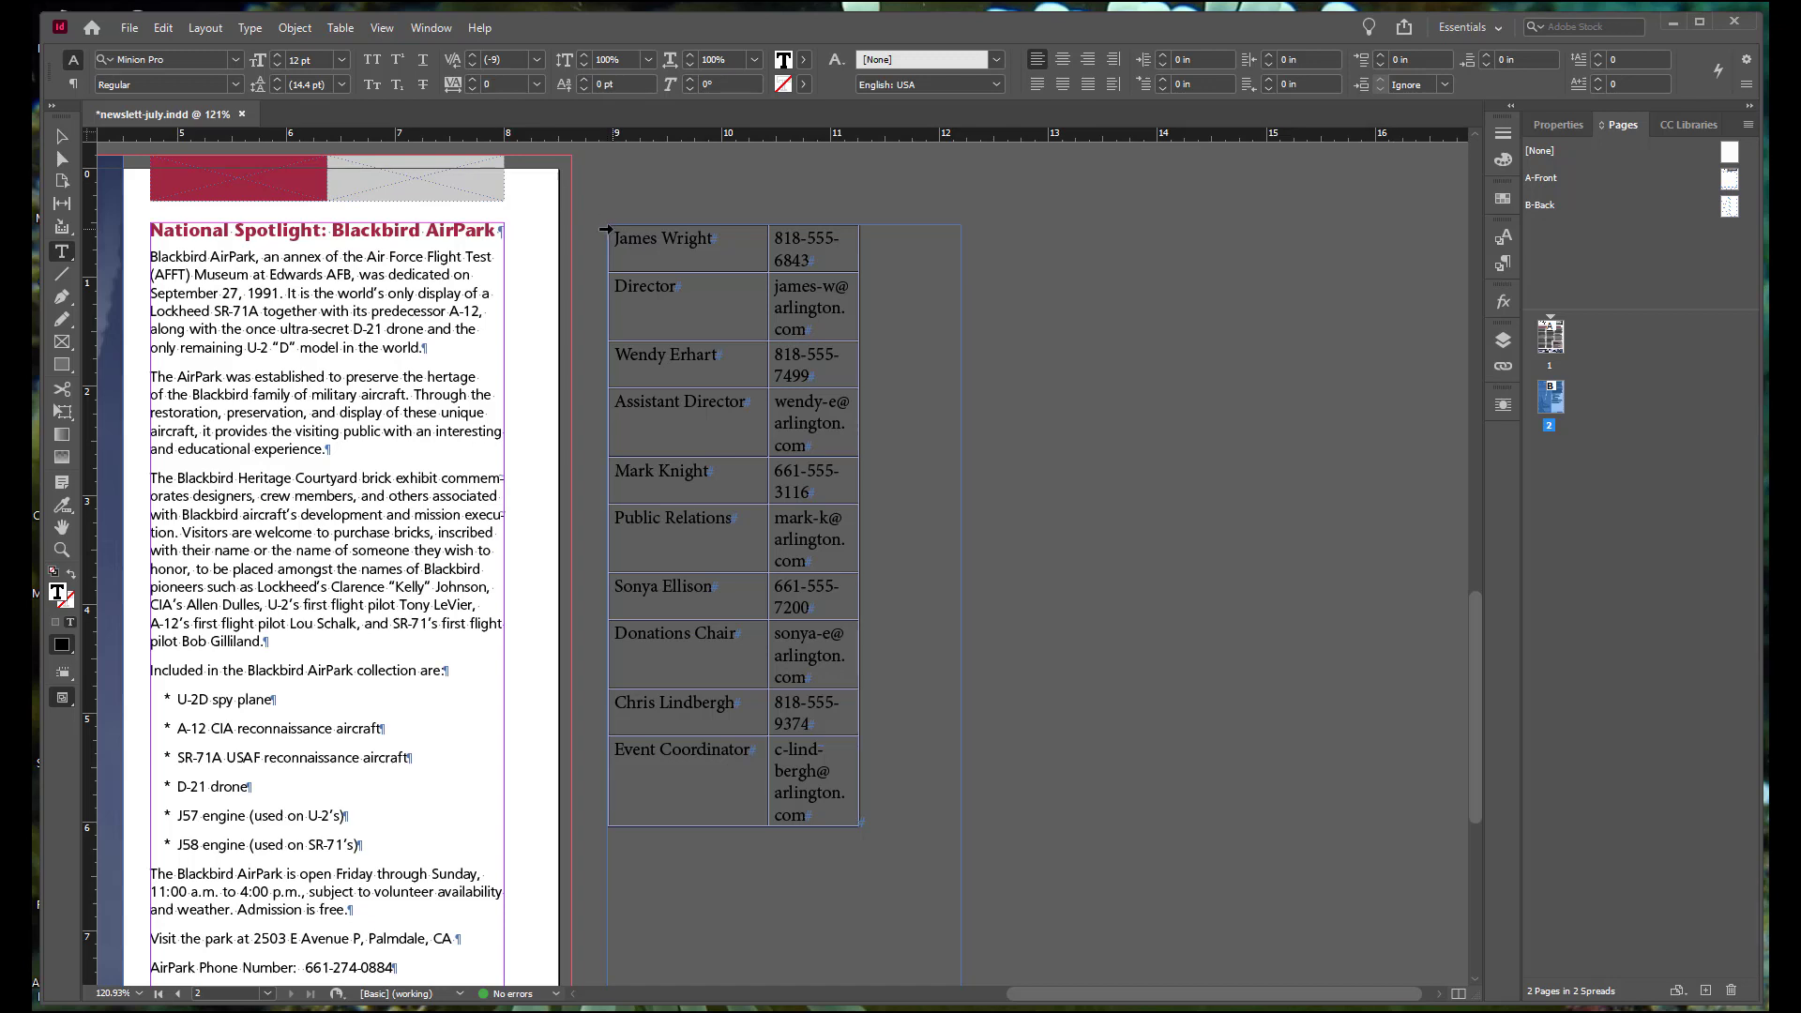
left_click(603, 222)
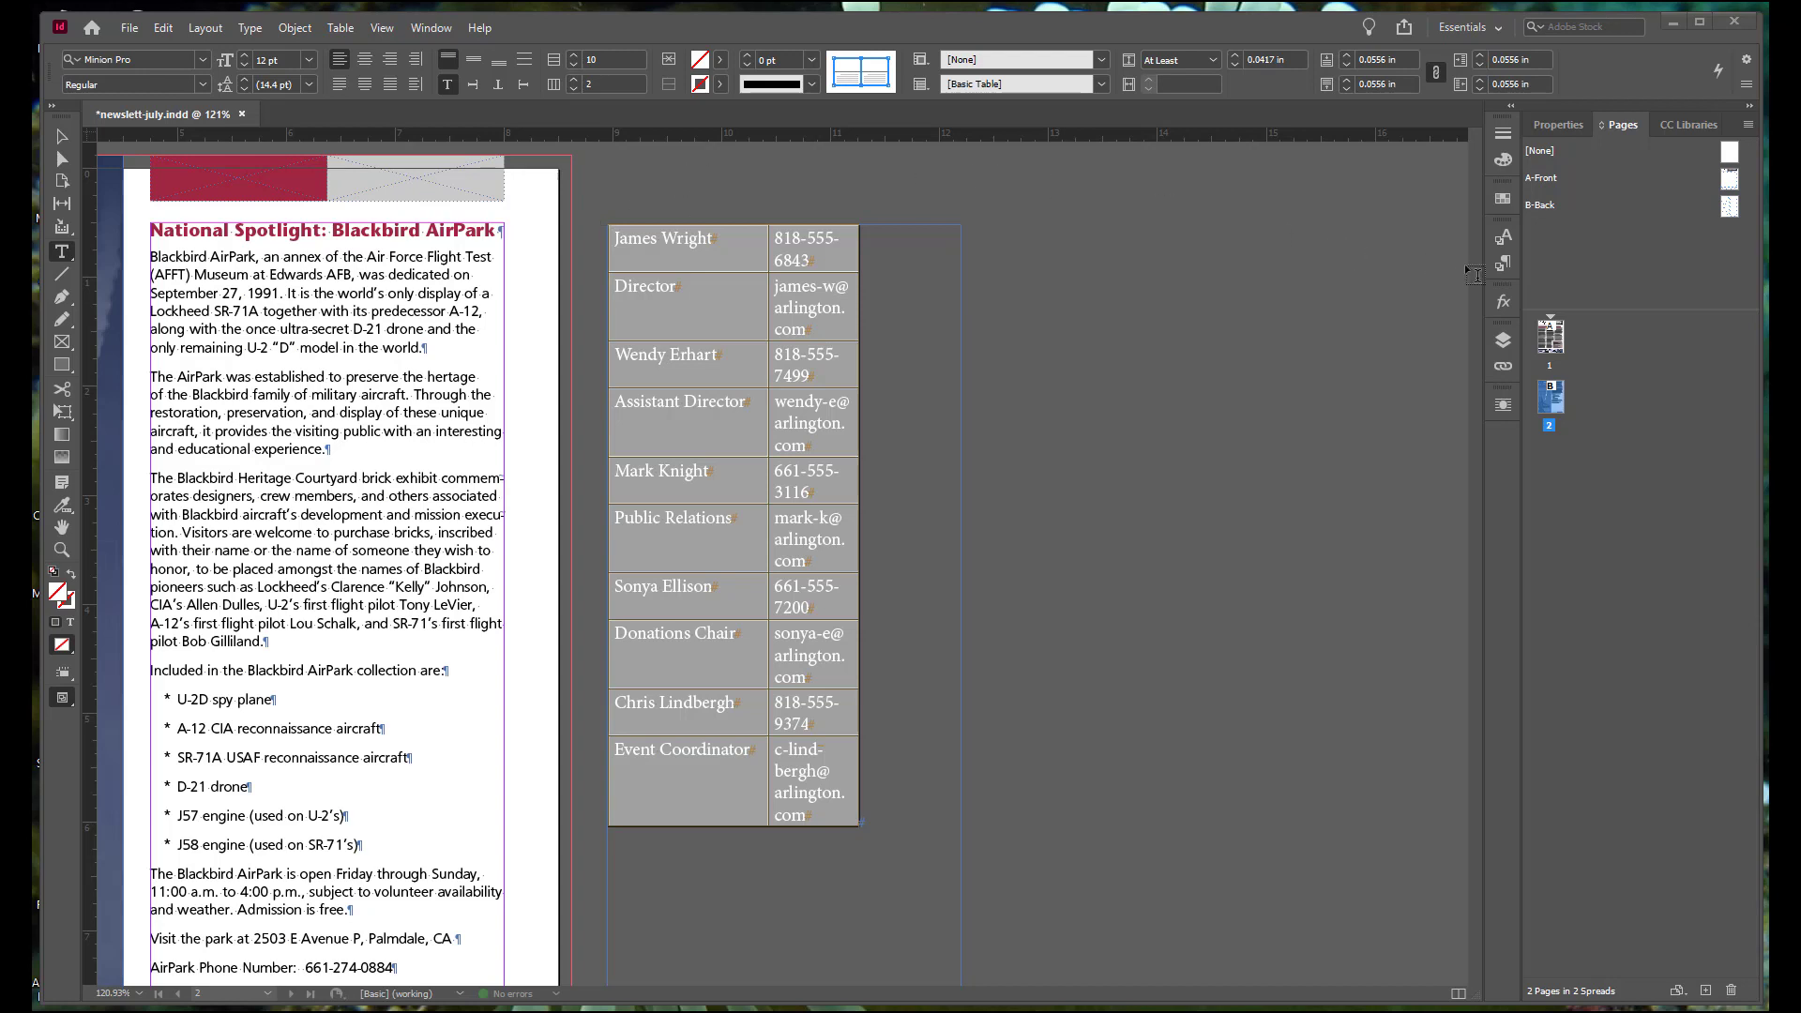
left_click(1500, 266)
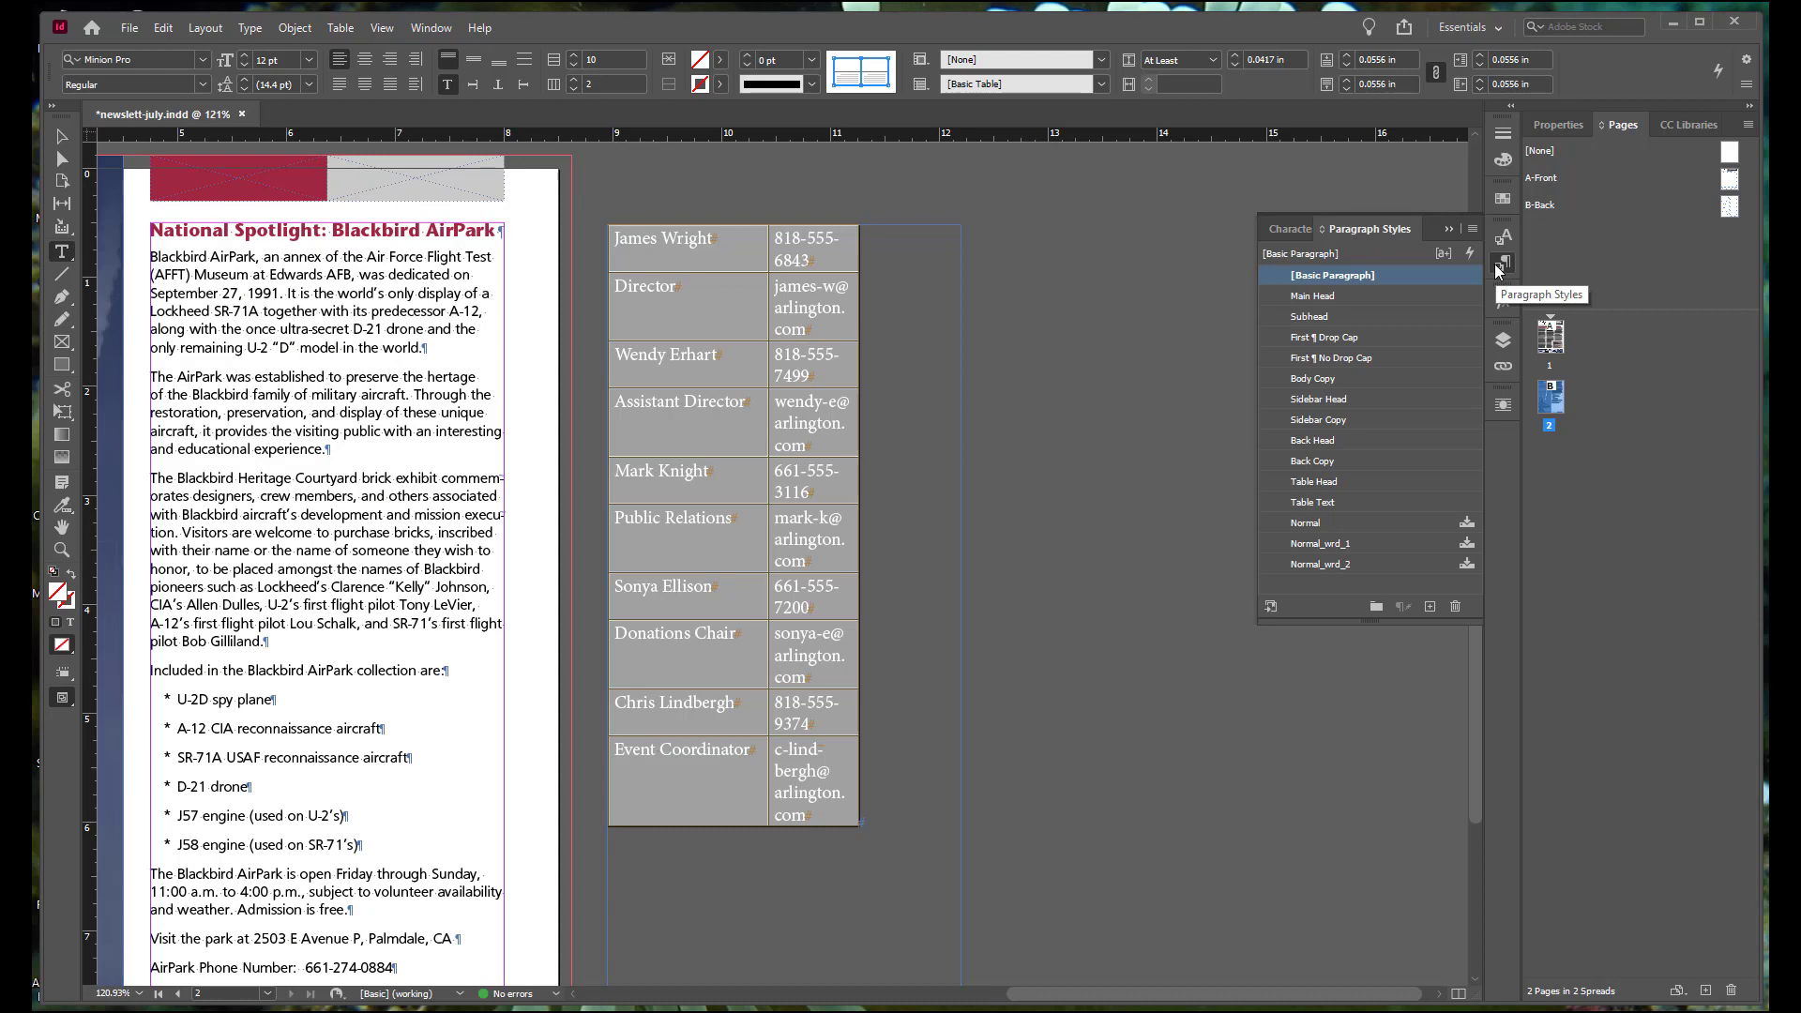
left_click(1315, 504)
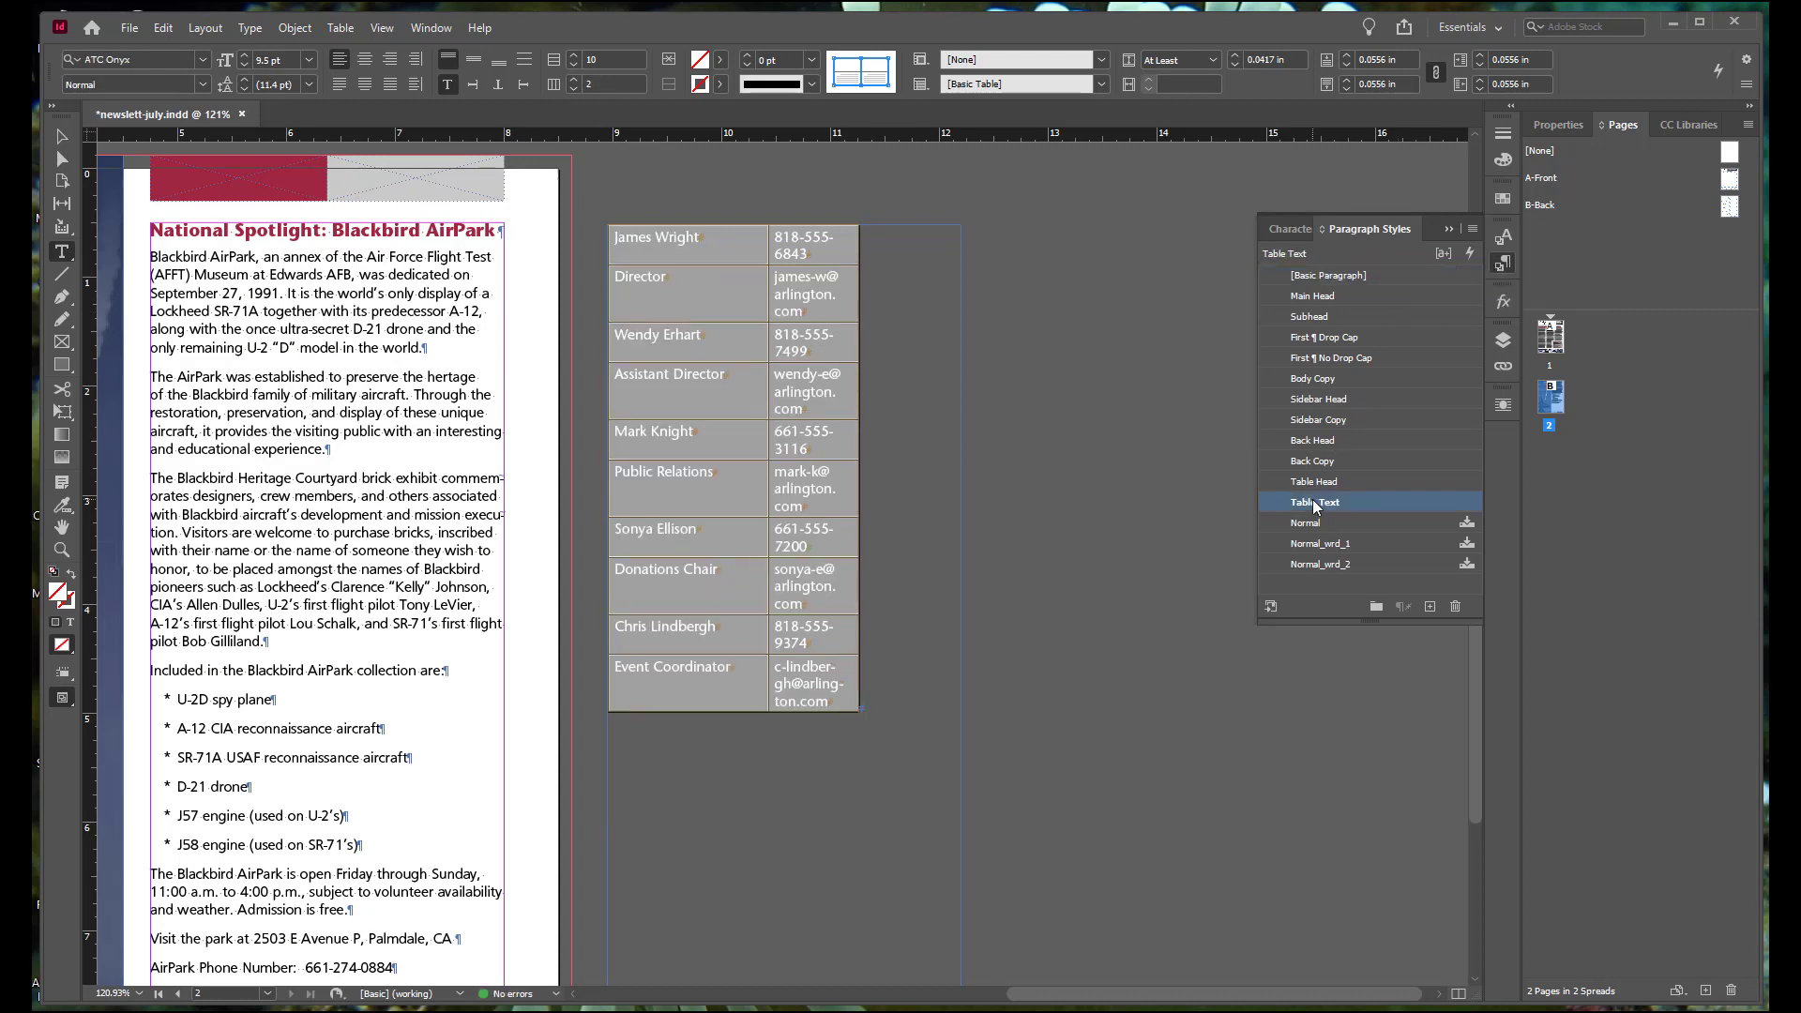
left_click(923, 431)
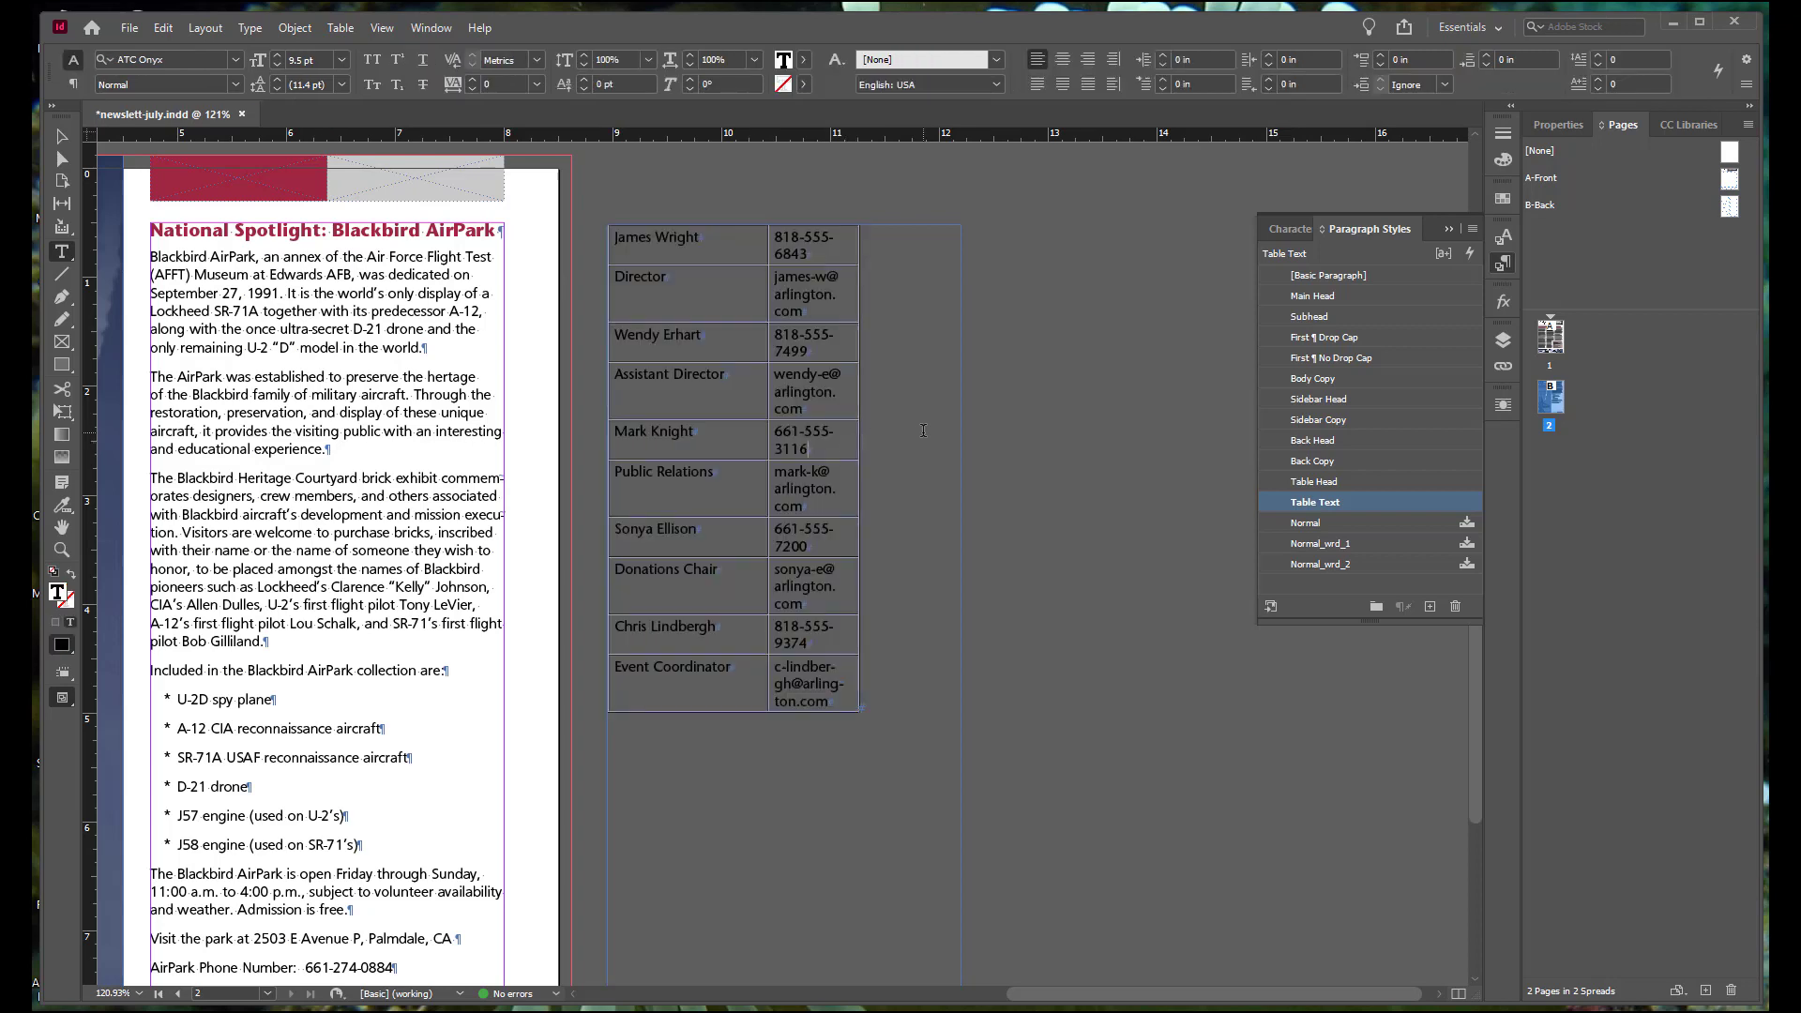
Step: Set the width of the contact table's first column to 1.25 in
left_click(634, 238)
left_click(636, 218)
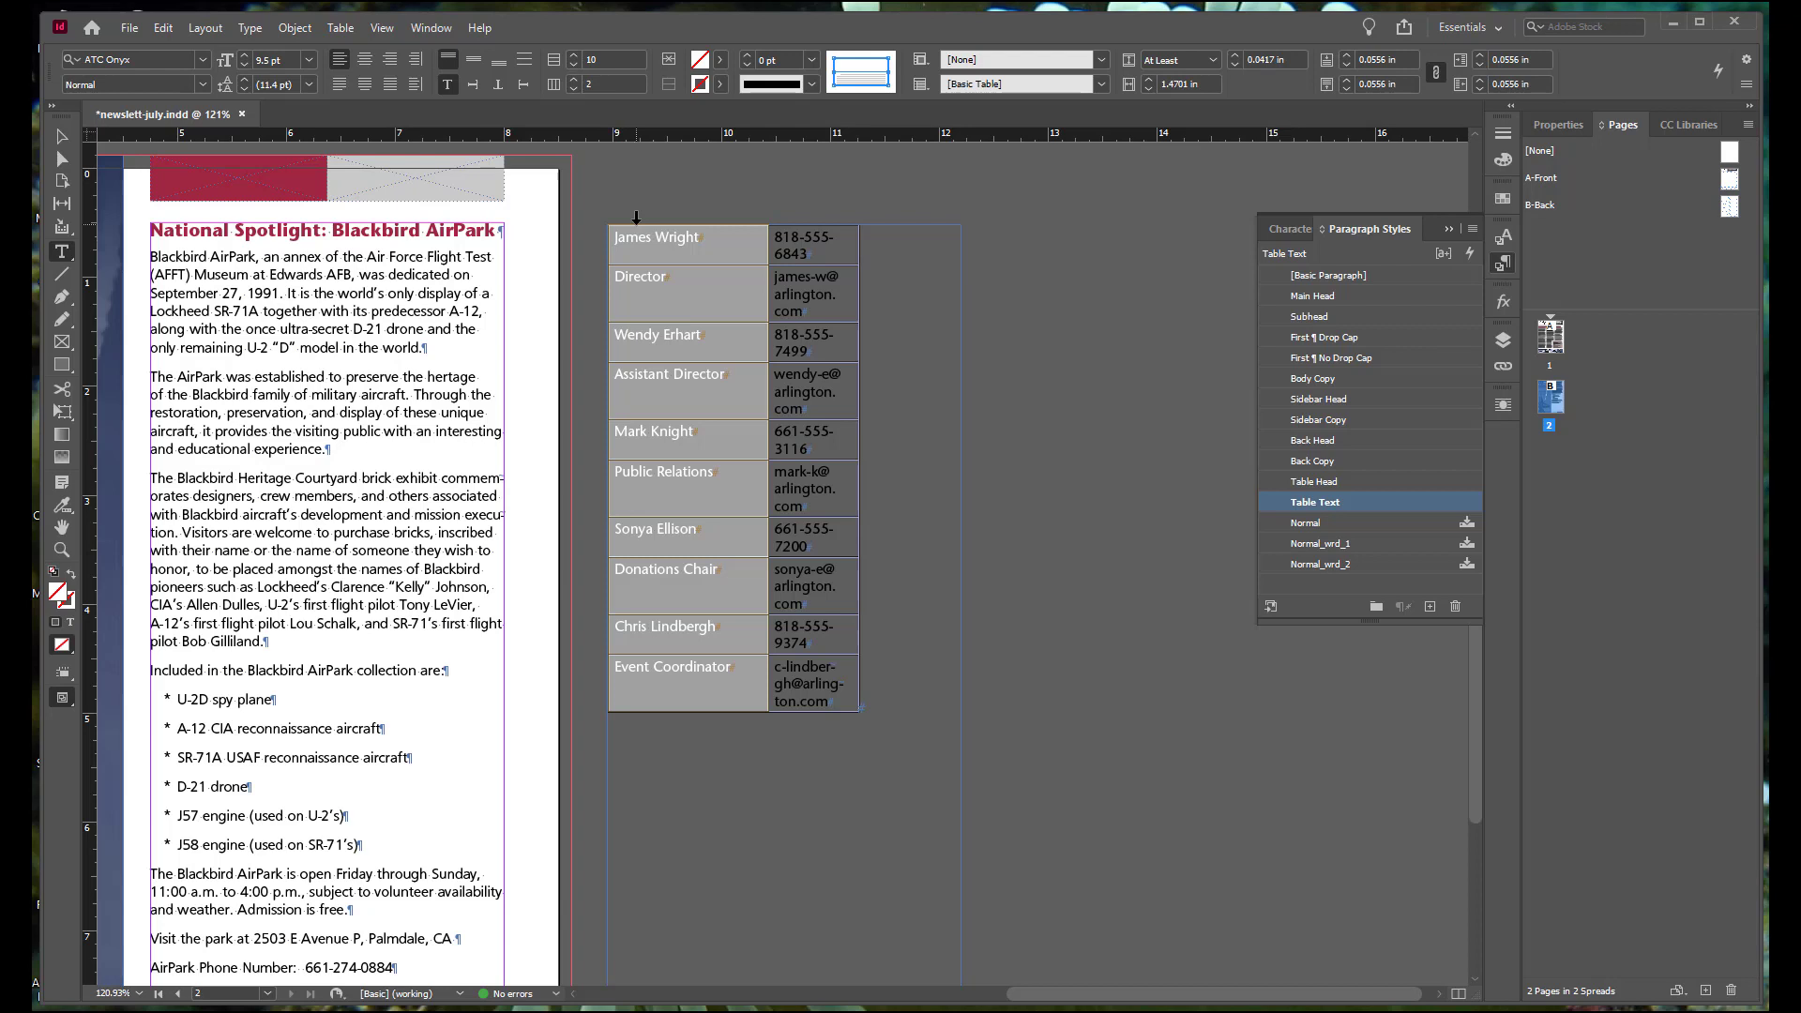
left_click(439, 28)
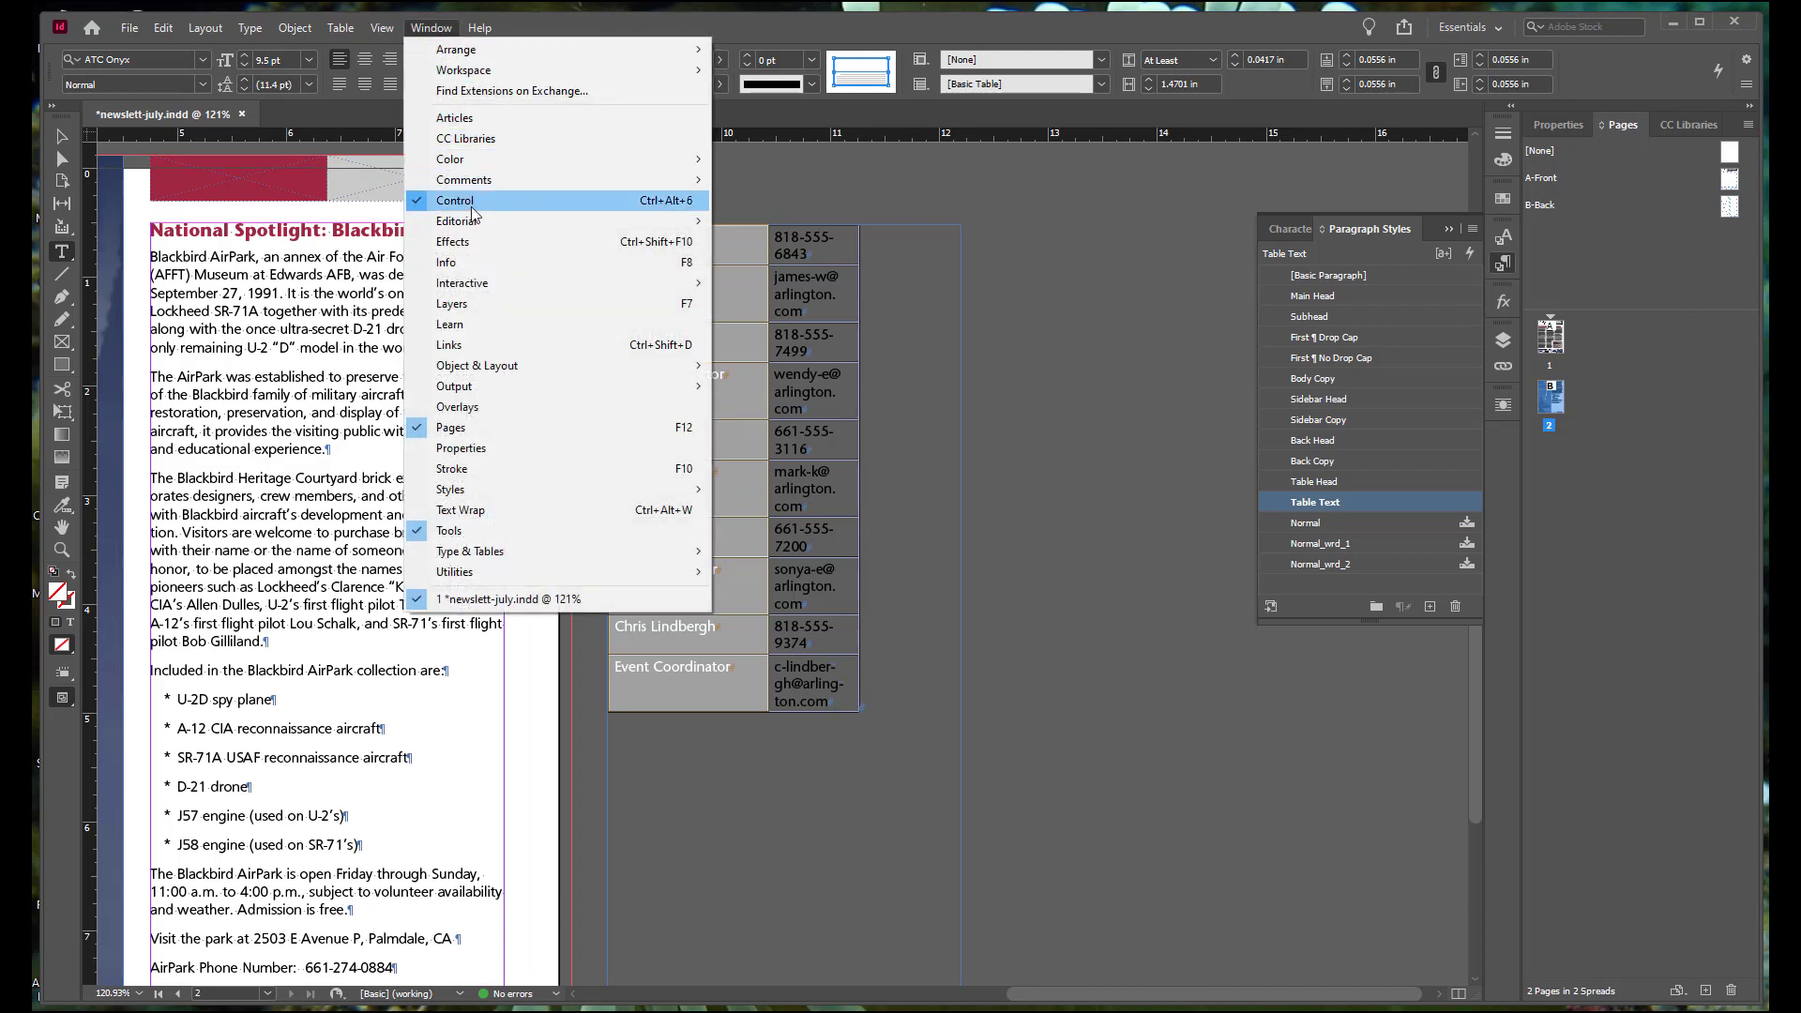
mouse_move(520, 550)
left_click(812, 695)
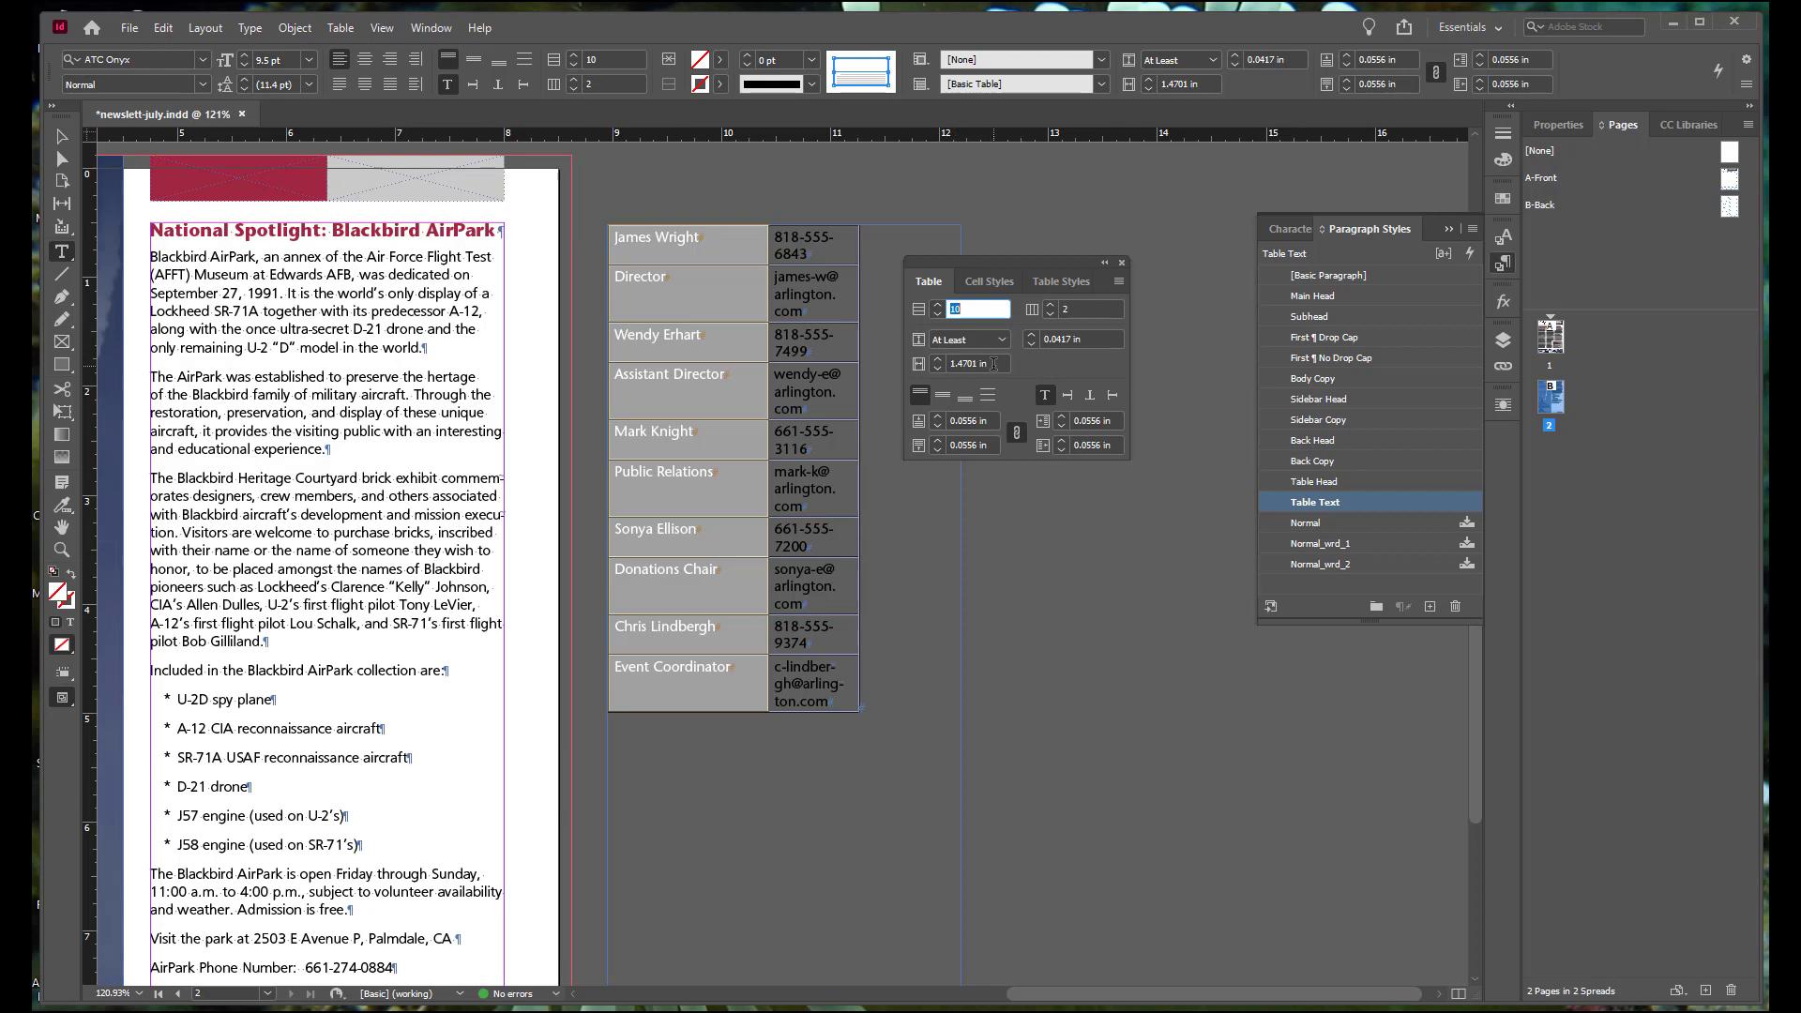
left_click(989, 364)
left_click_drag(988, 364, 950, 369)
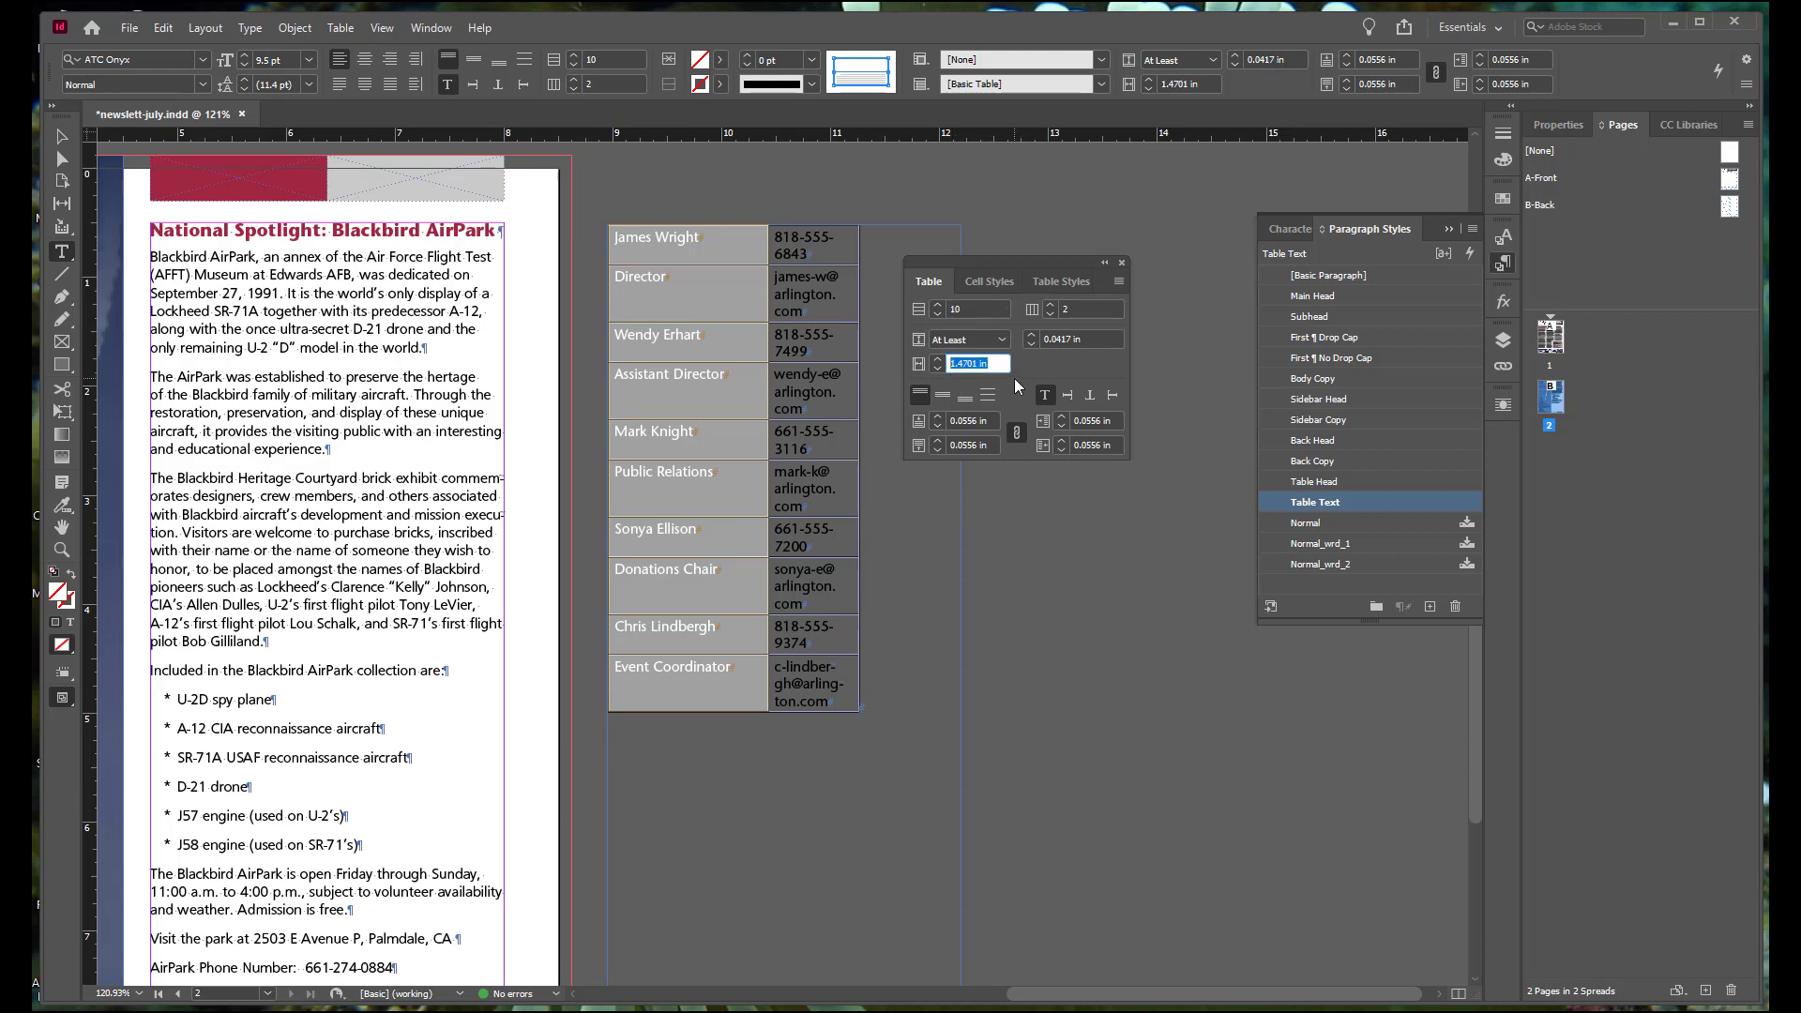
type("1.25")
key("Tab")
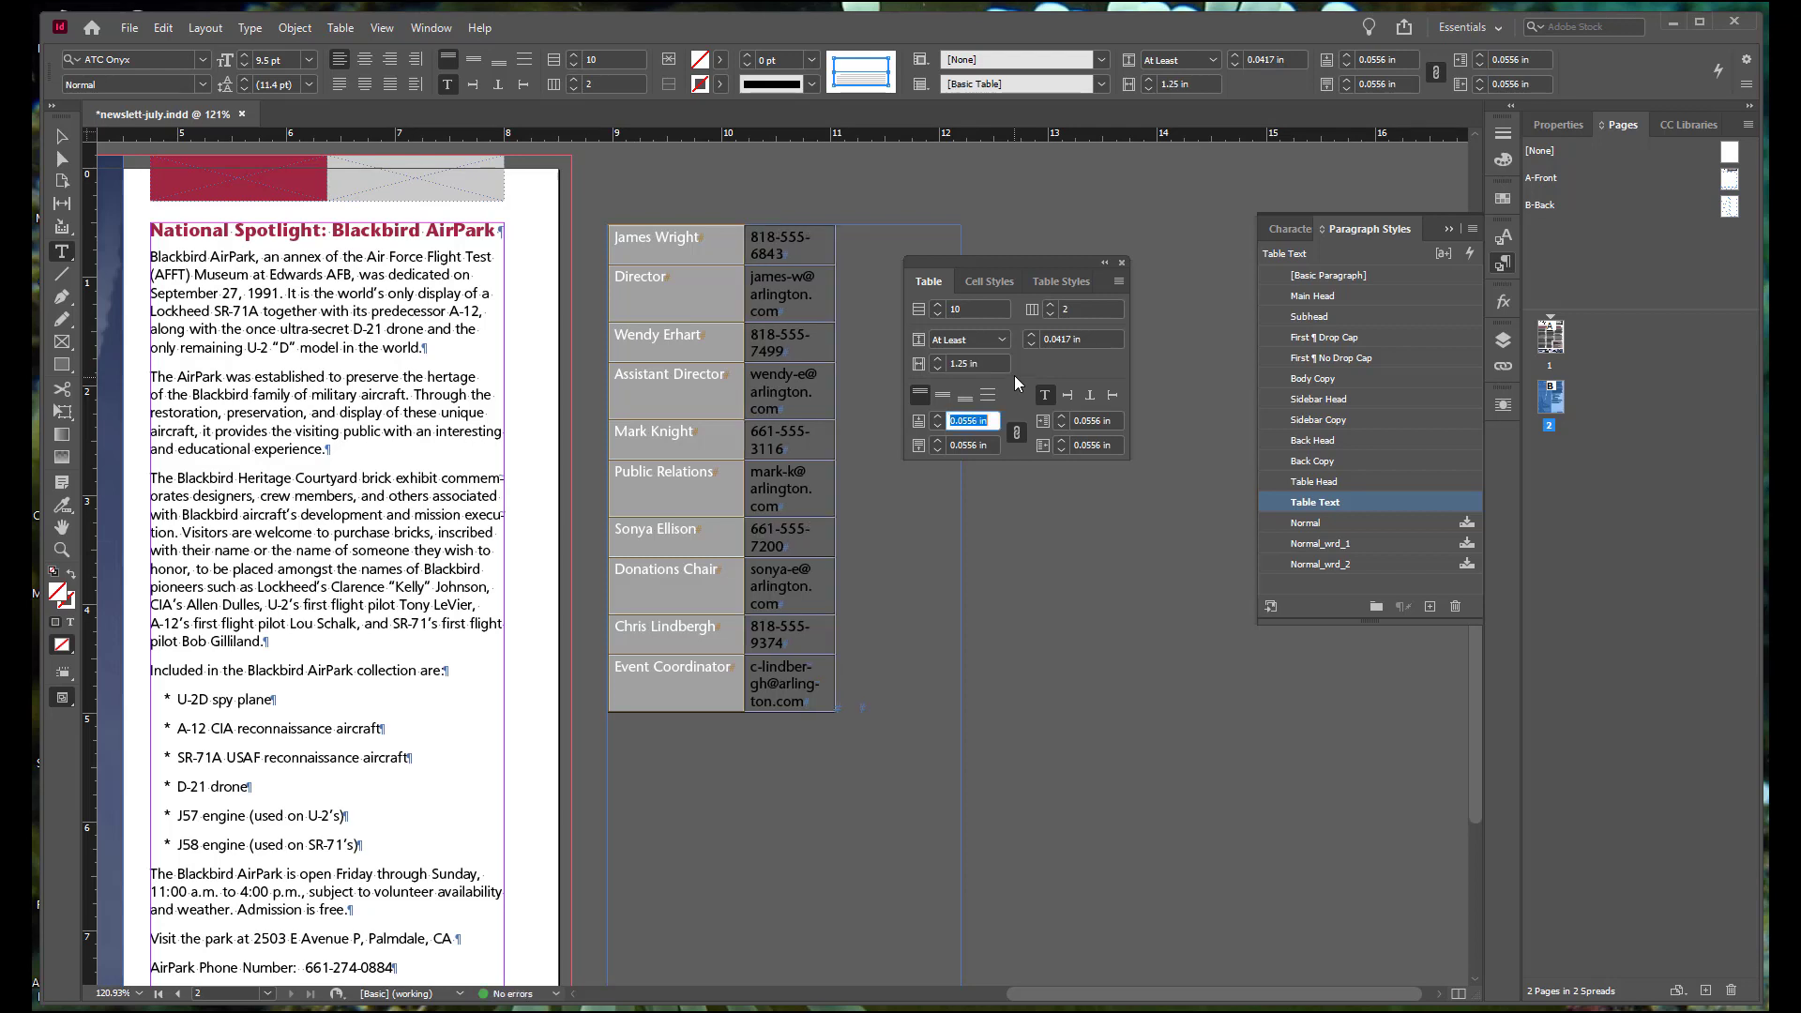
Step: Set the height of the contact table's rows to exactly 0.235 in
left_click(1001, 339)
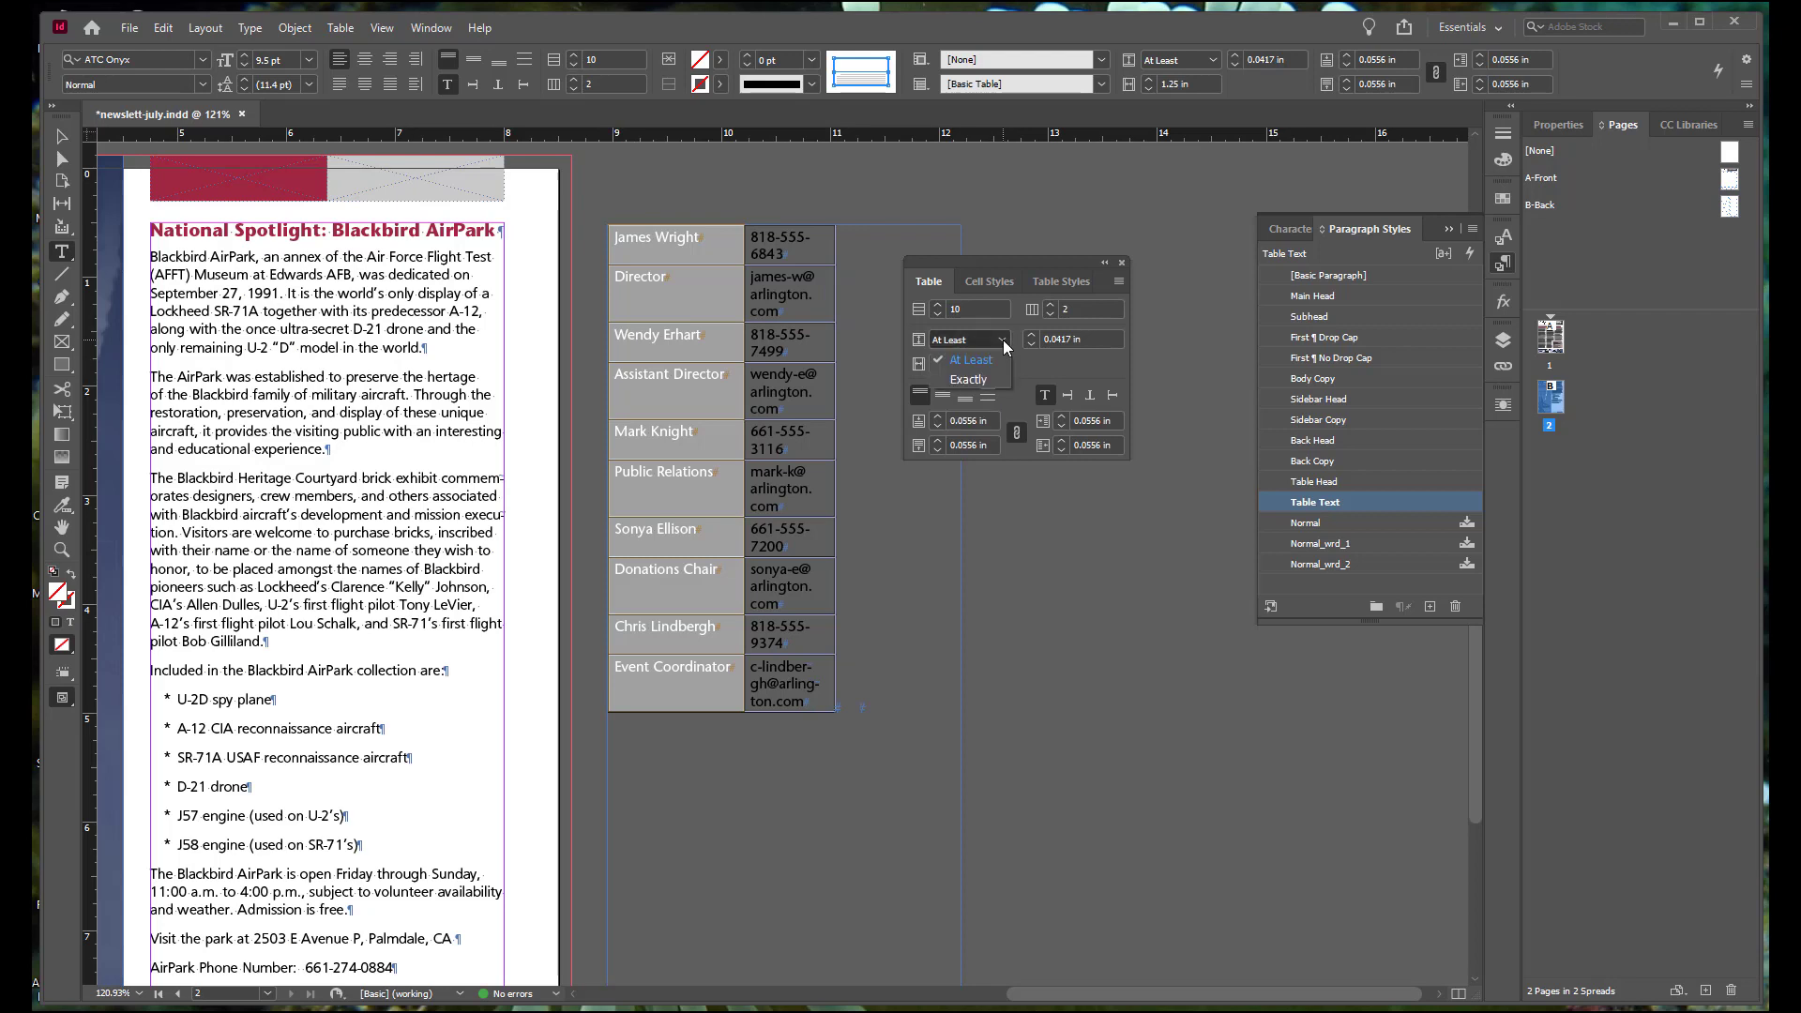
left_click(988, 380)
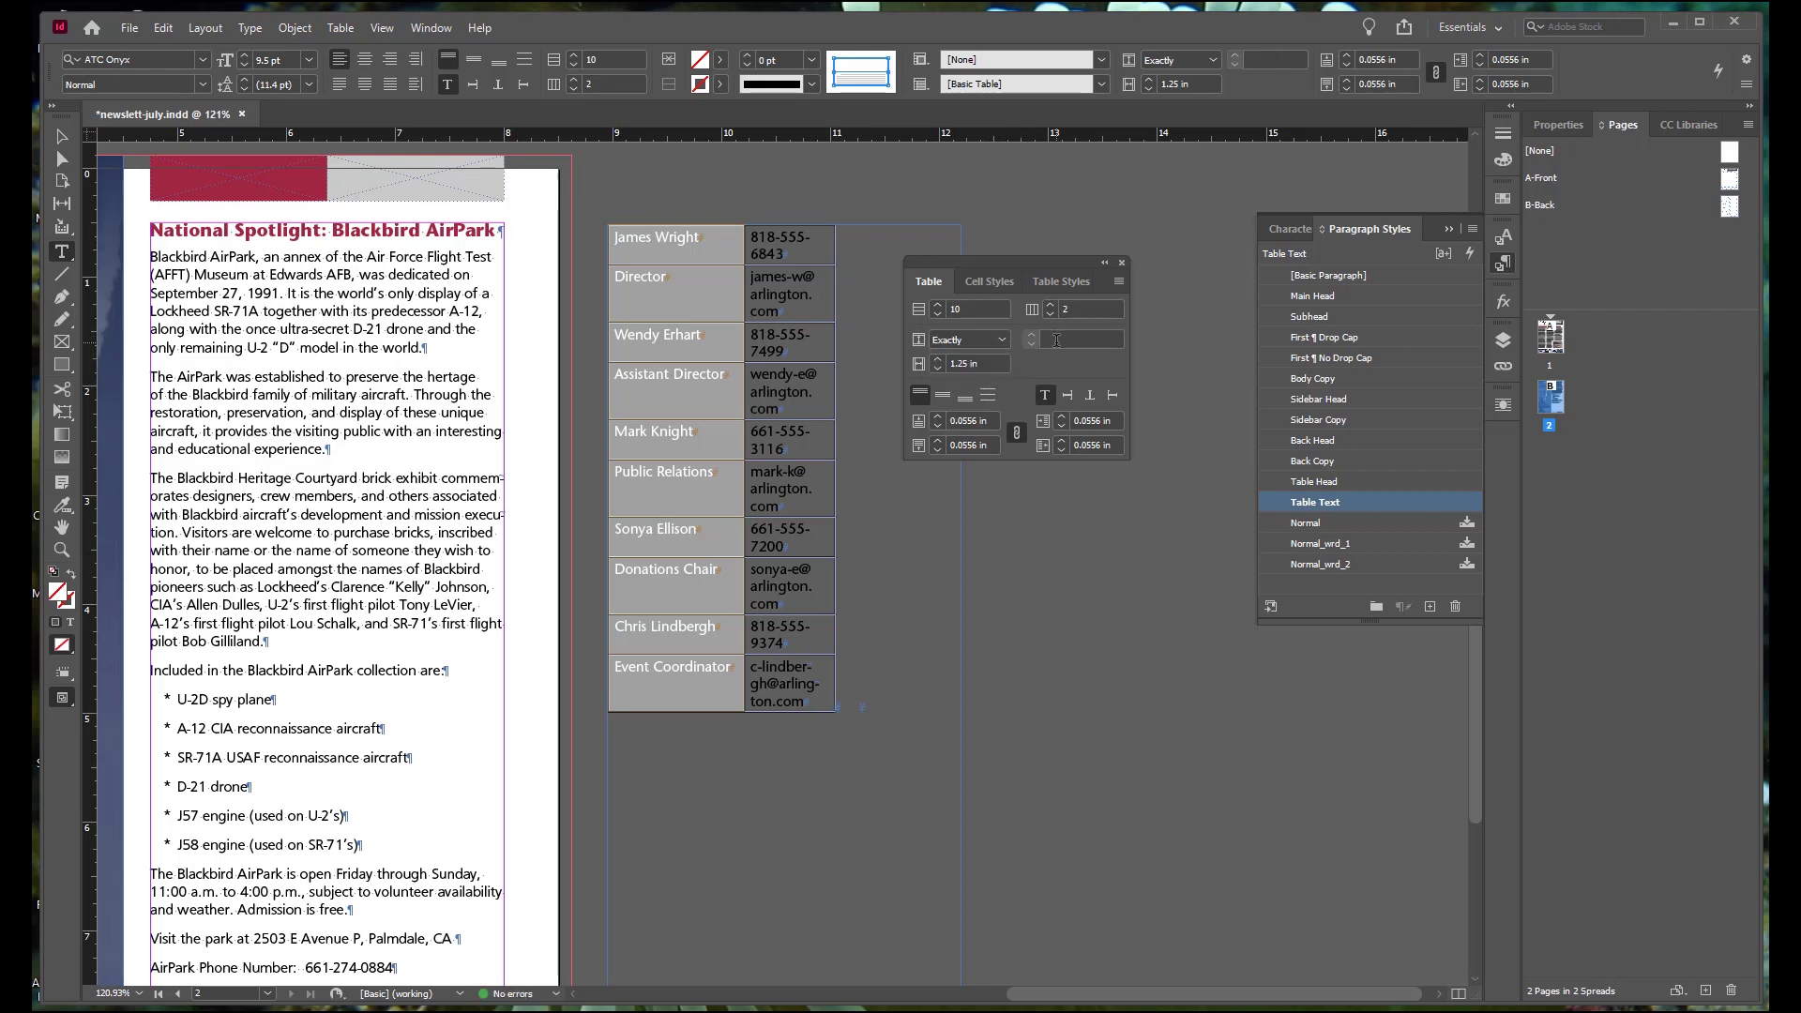
left_click(1079, 340)
type(".235")
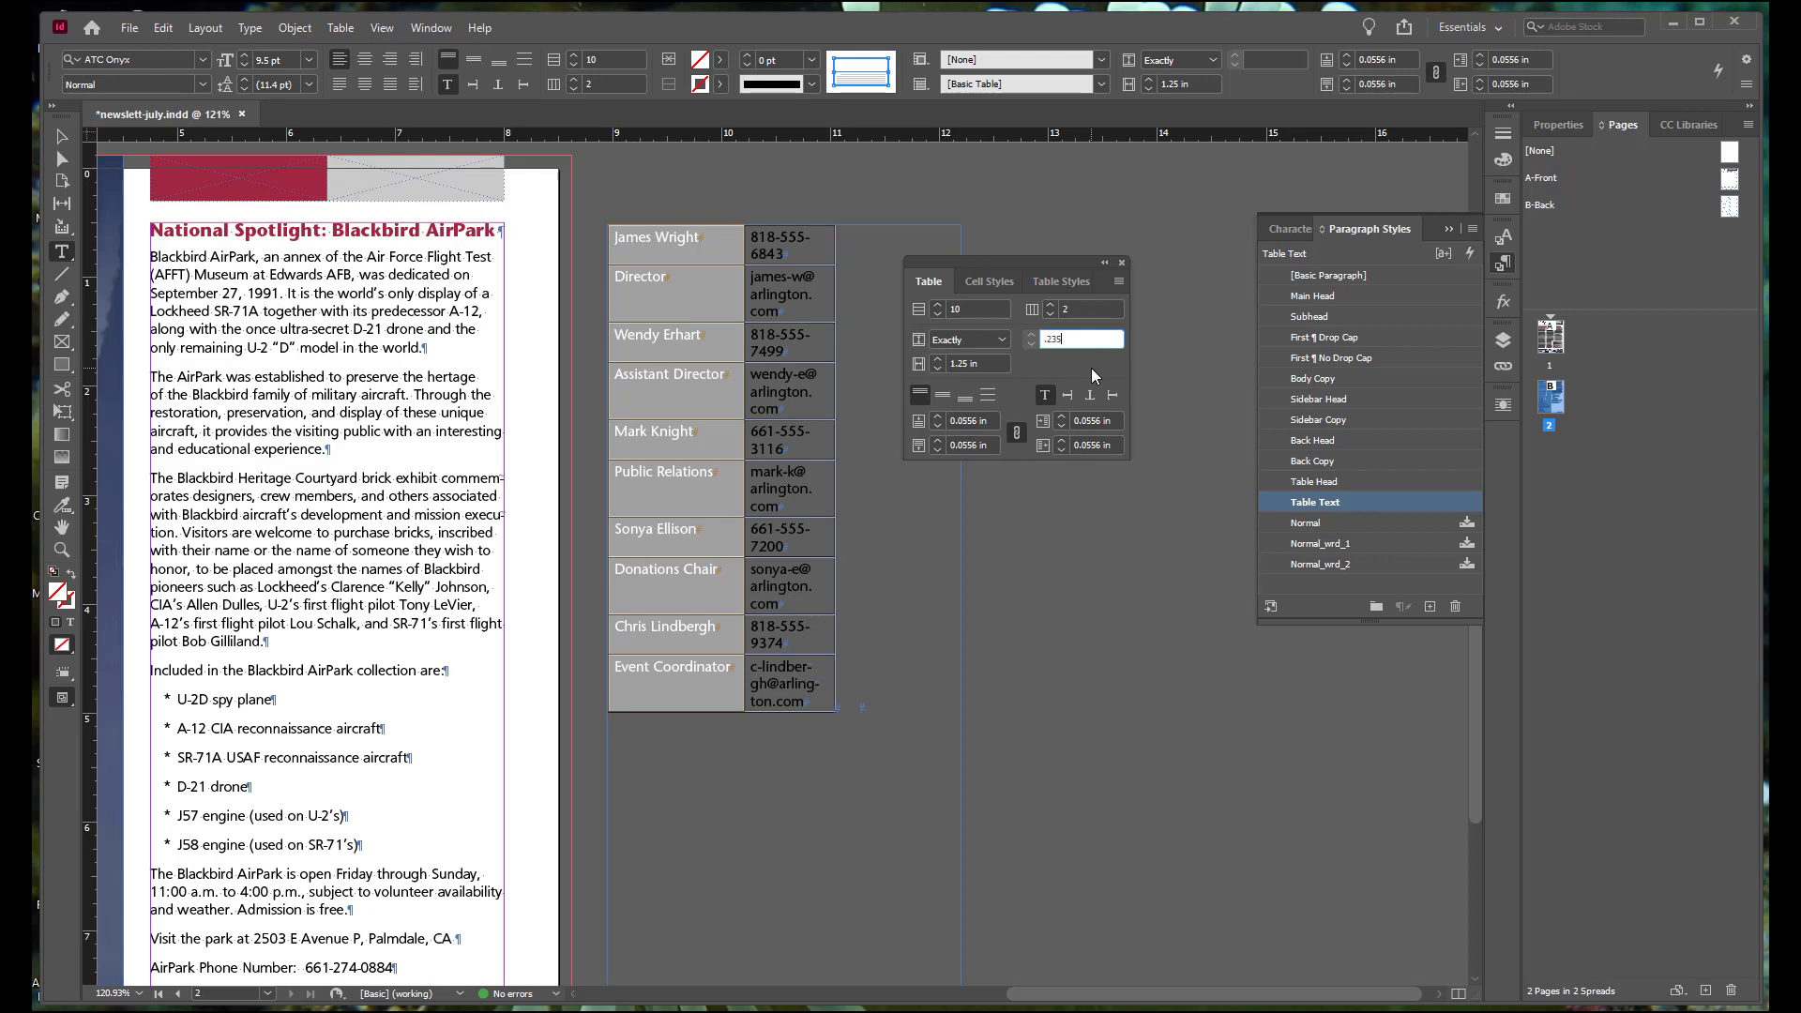
key("Tab")
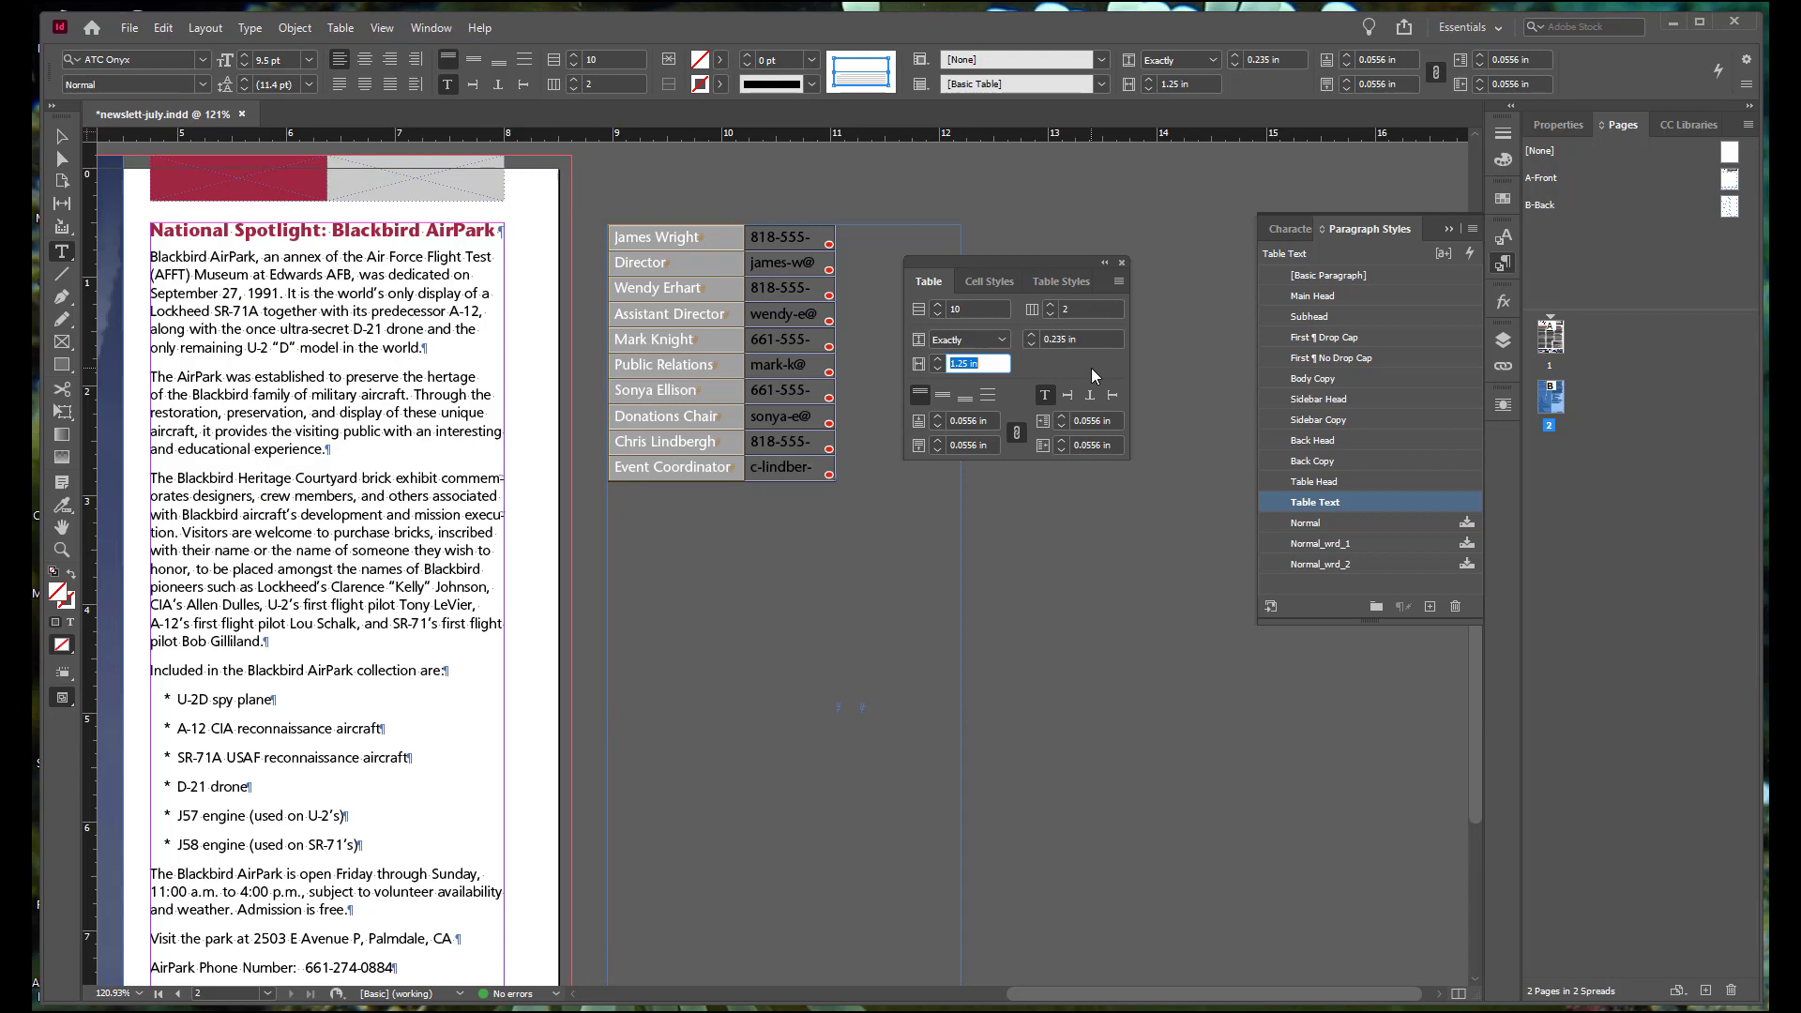
Step: Widen the table's second column to about 1.72 in so that each phone number and e-mail address fits on one line
left_click(782, 225)
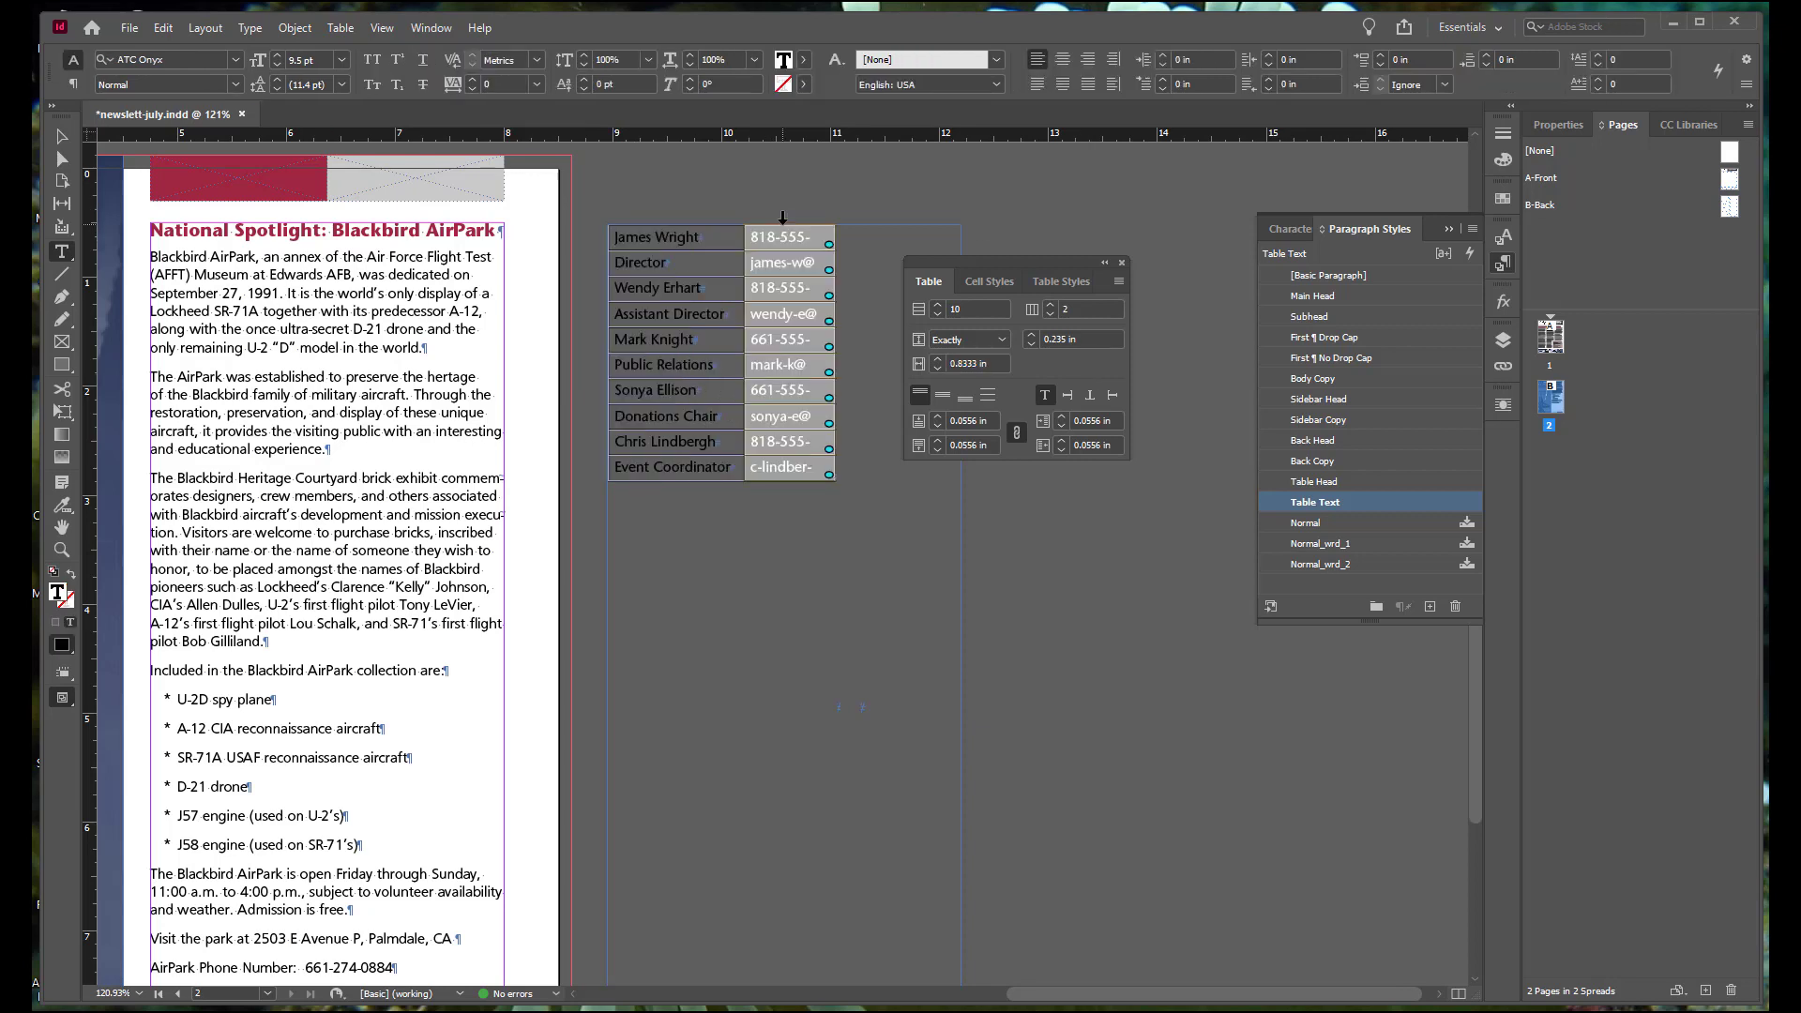
left_click_drag(838, 299, 892, 308)
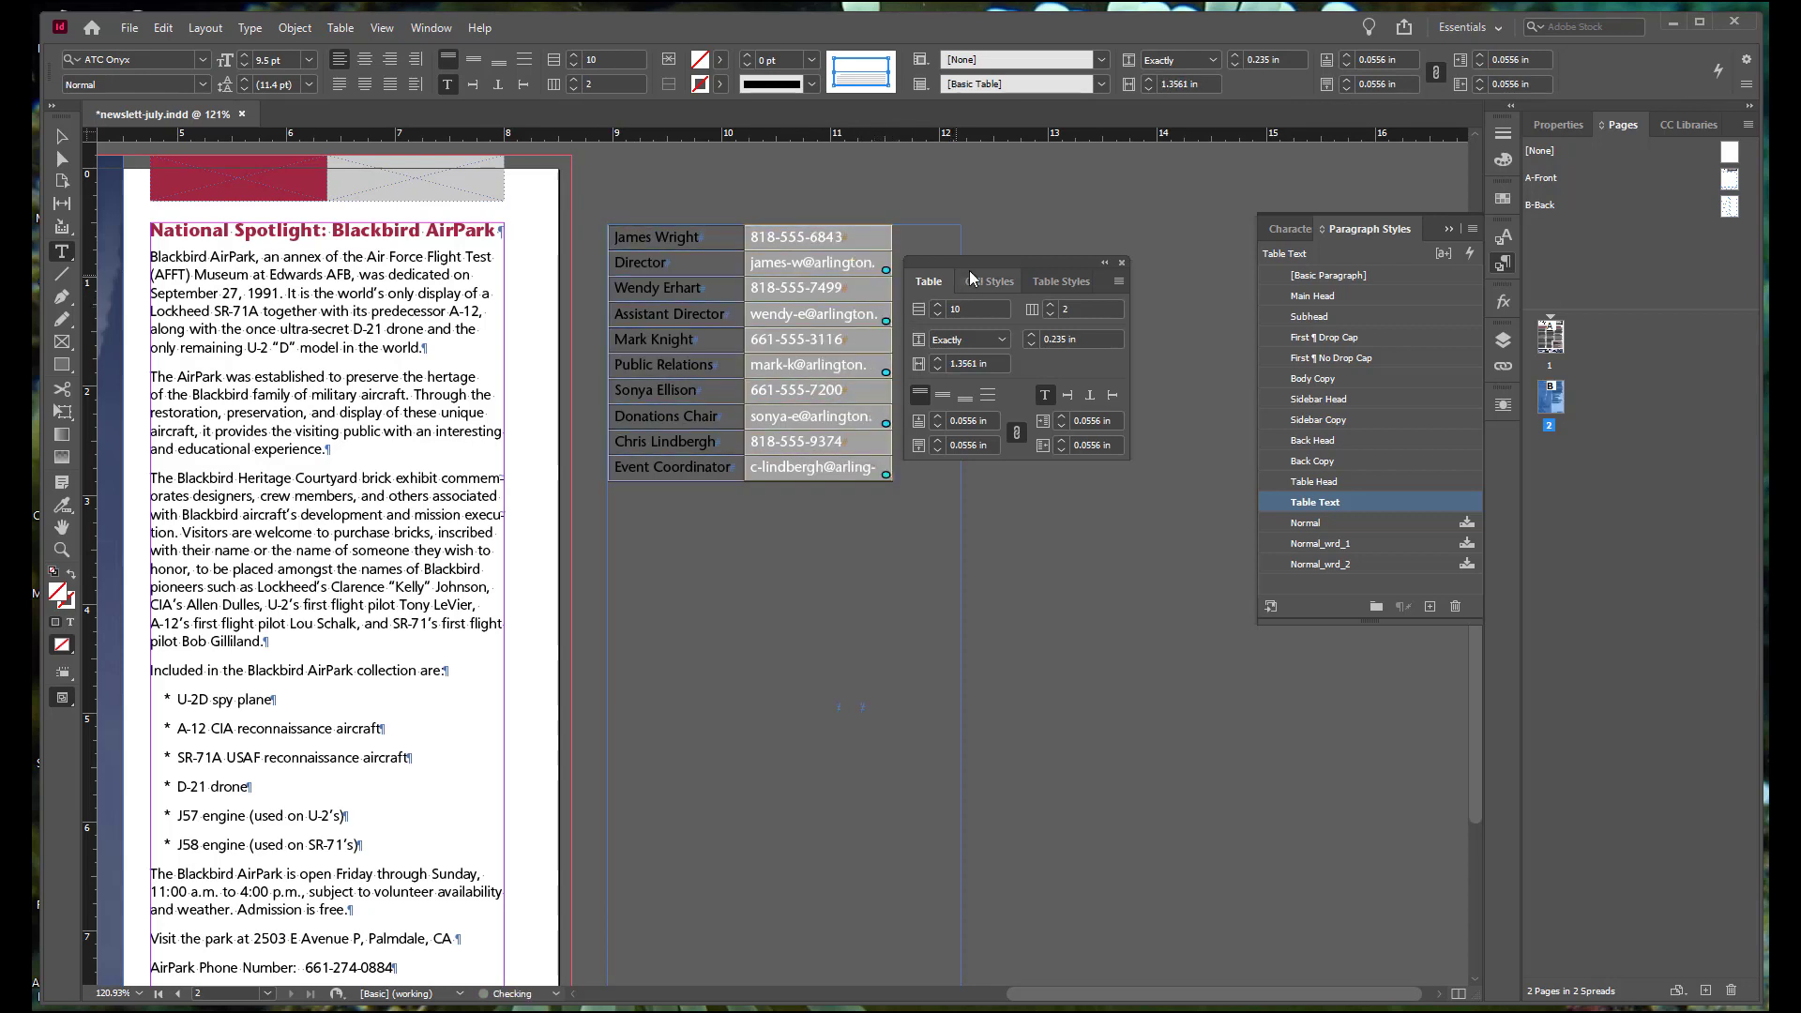
left_click_drag(979, 263, 1046, 250)
left_click_drag(892, 335, 932, 334)
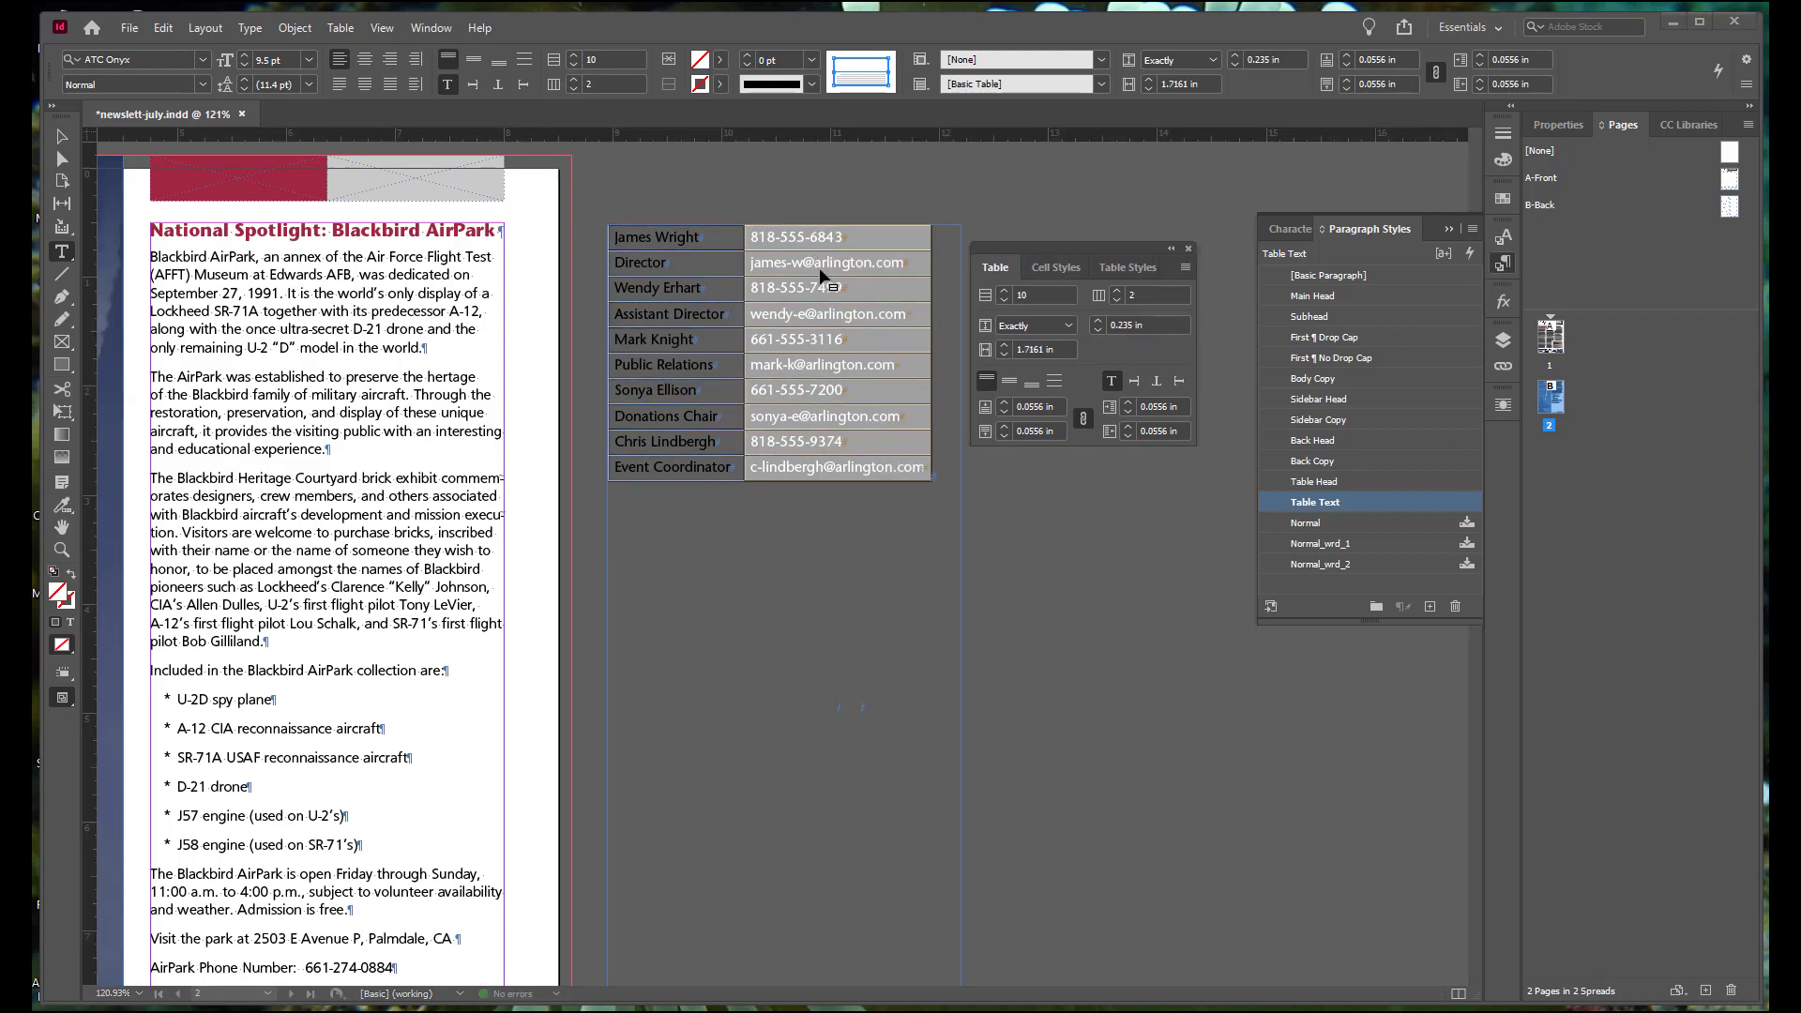
Step: Insert one new column to the left of the names column and move the floating table settings clear of the table
left_click(706, 270)
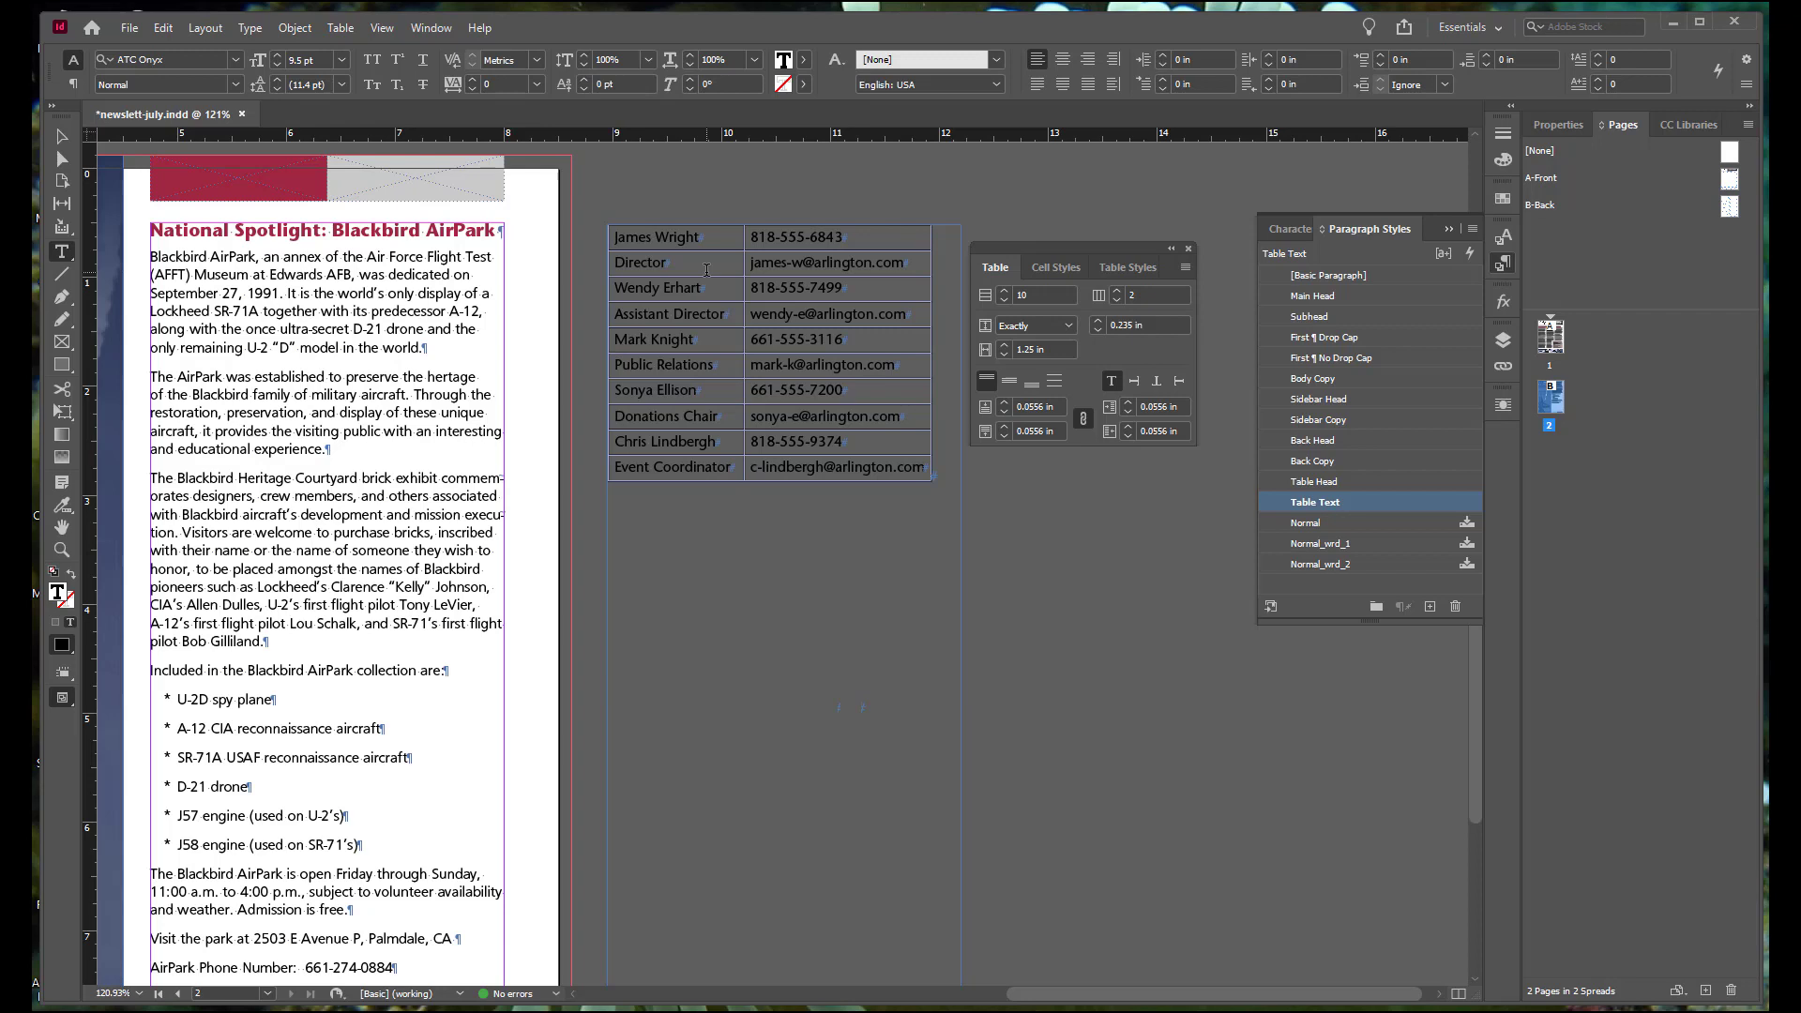
left_click(342, 29)
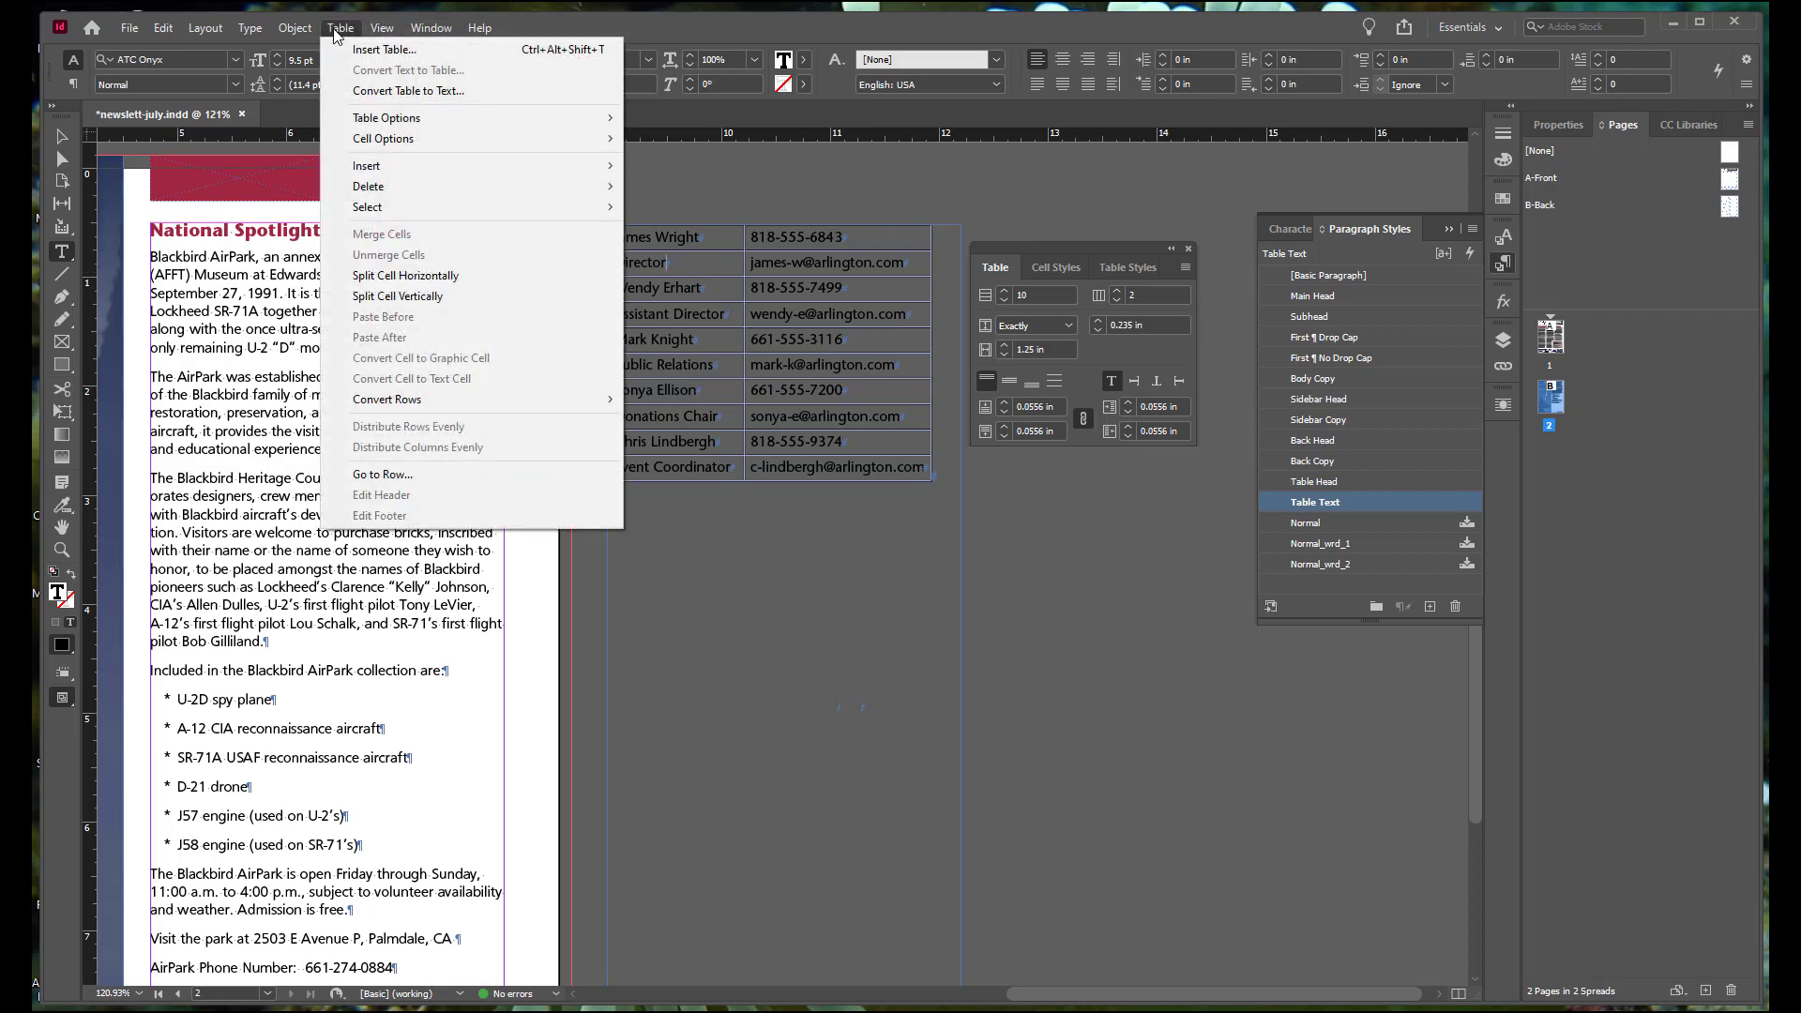
mouse_move(581, 166)
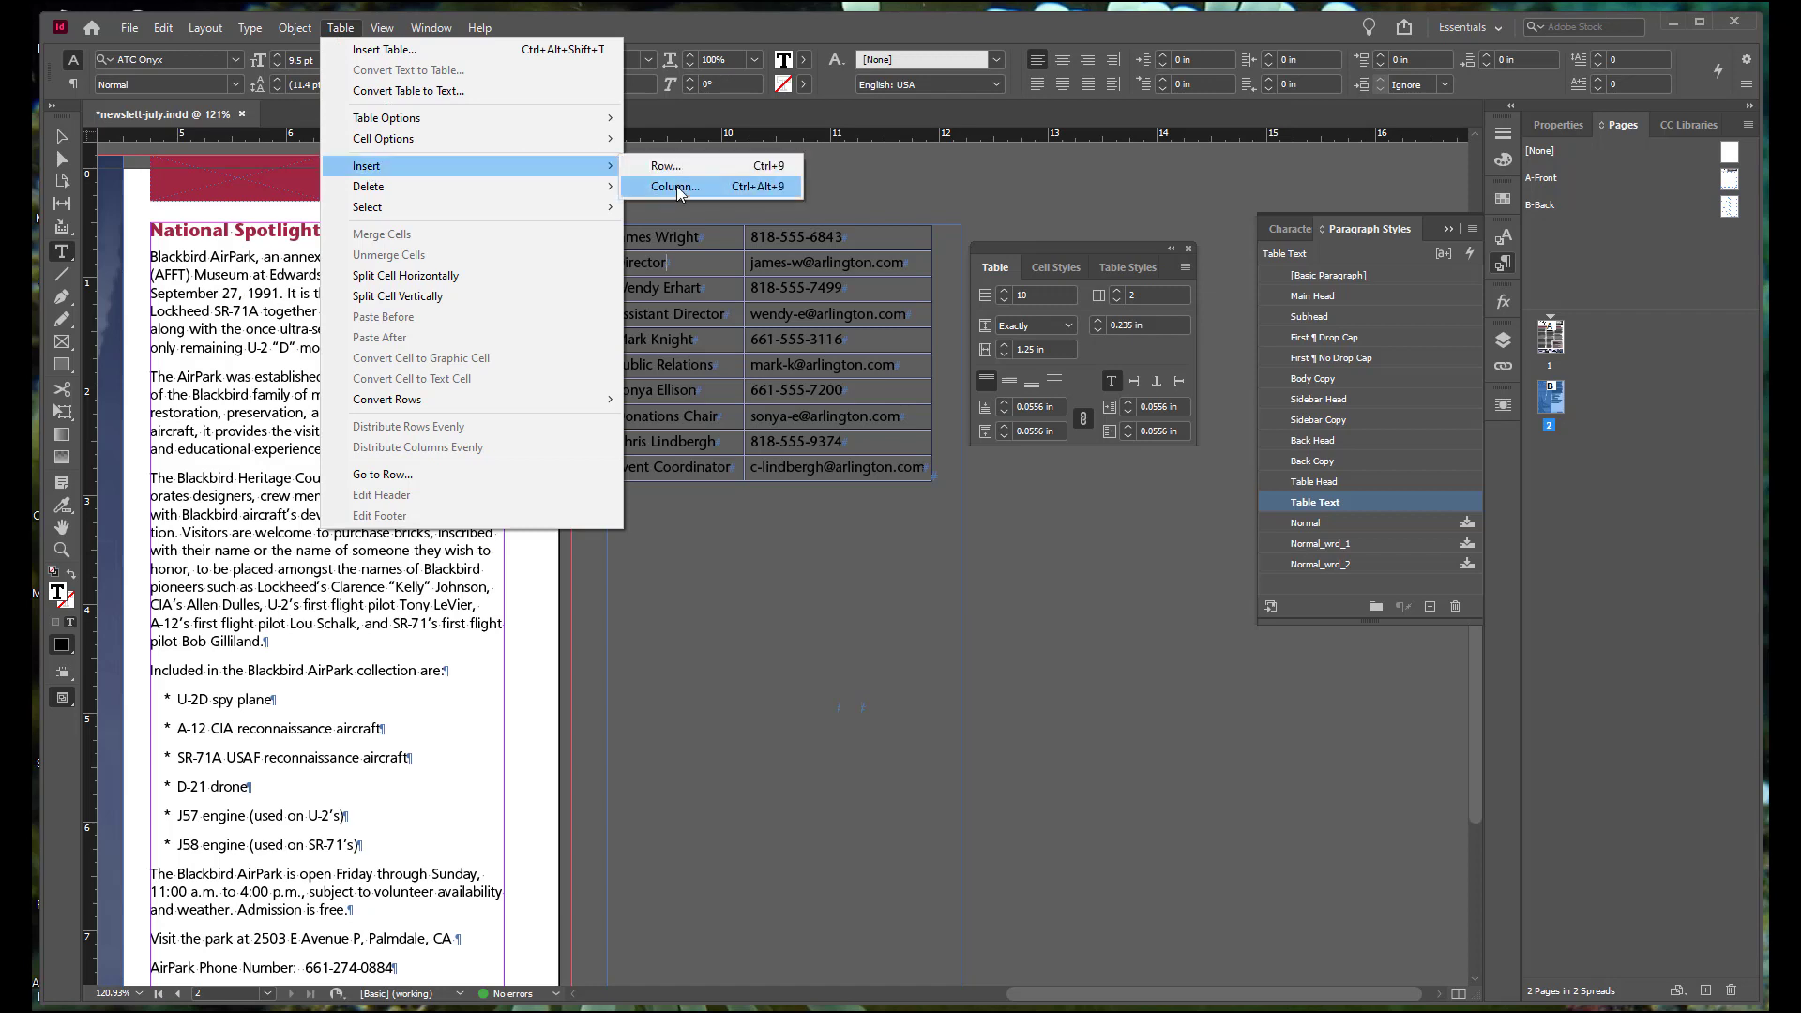
left_click(675, 187)
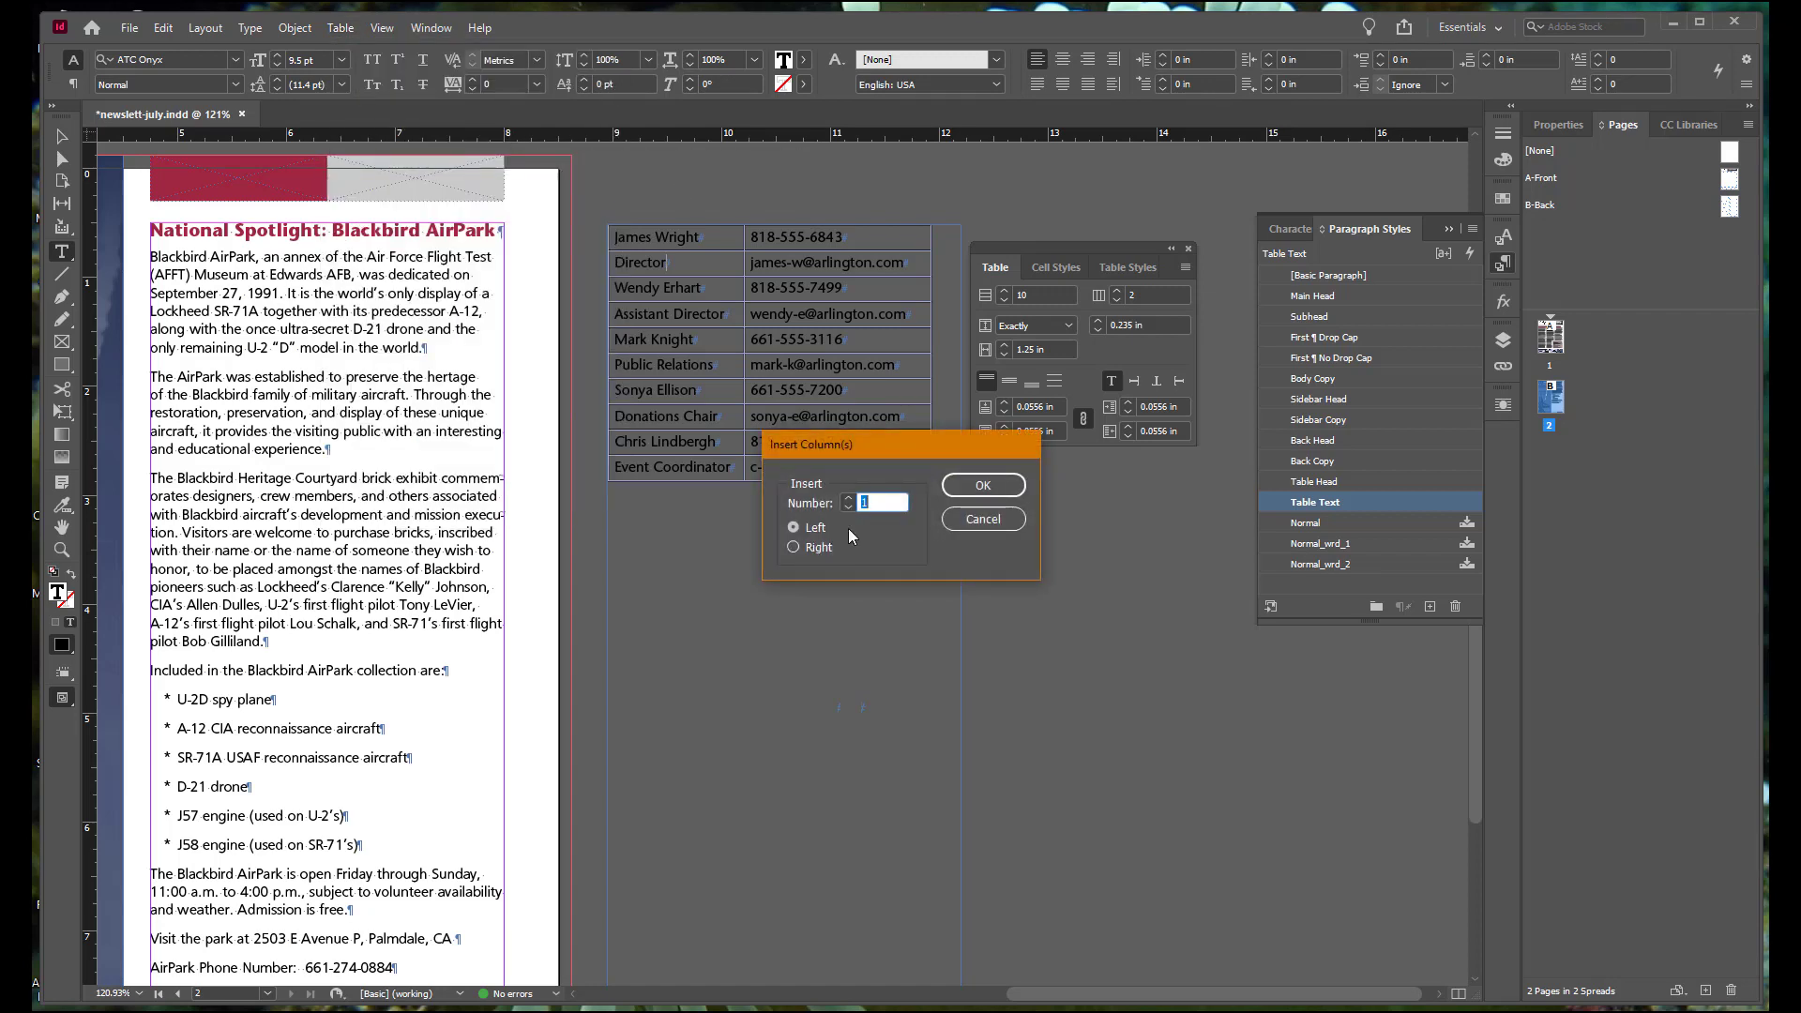
left_click(982, 486)
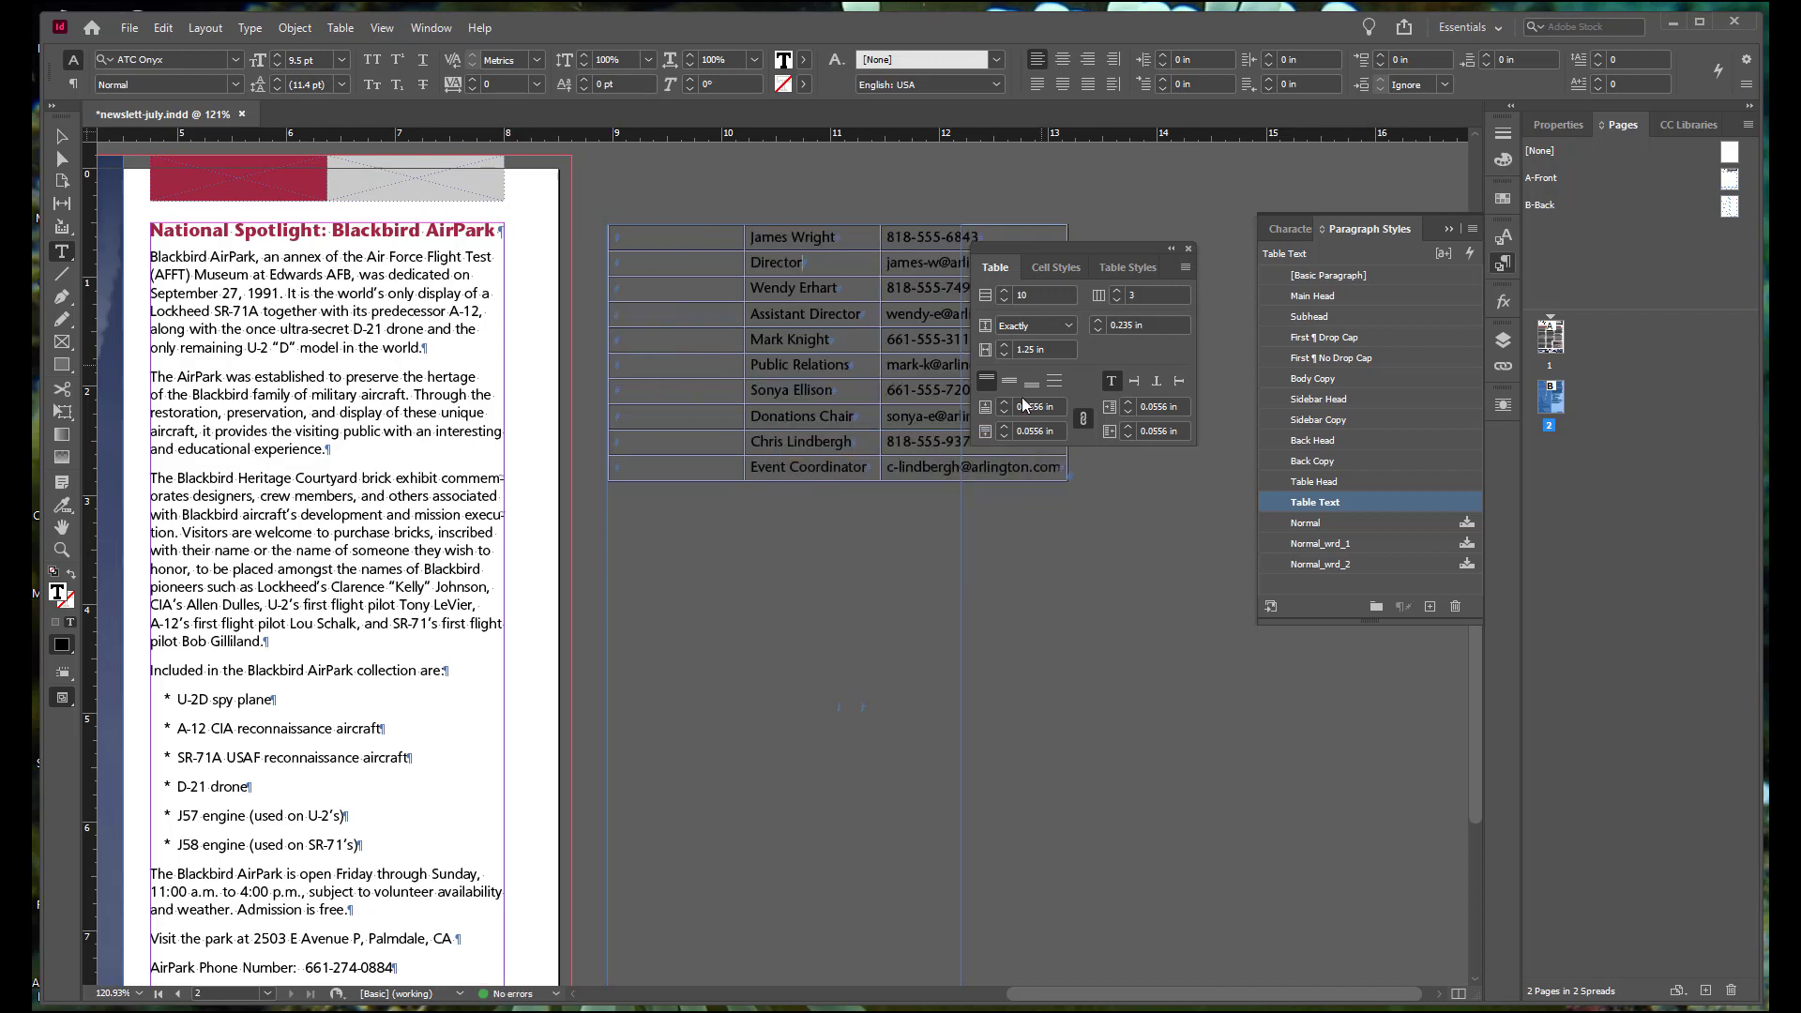
left_click_drag(1101, 245, 1133, 566)
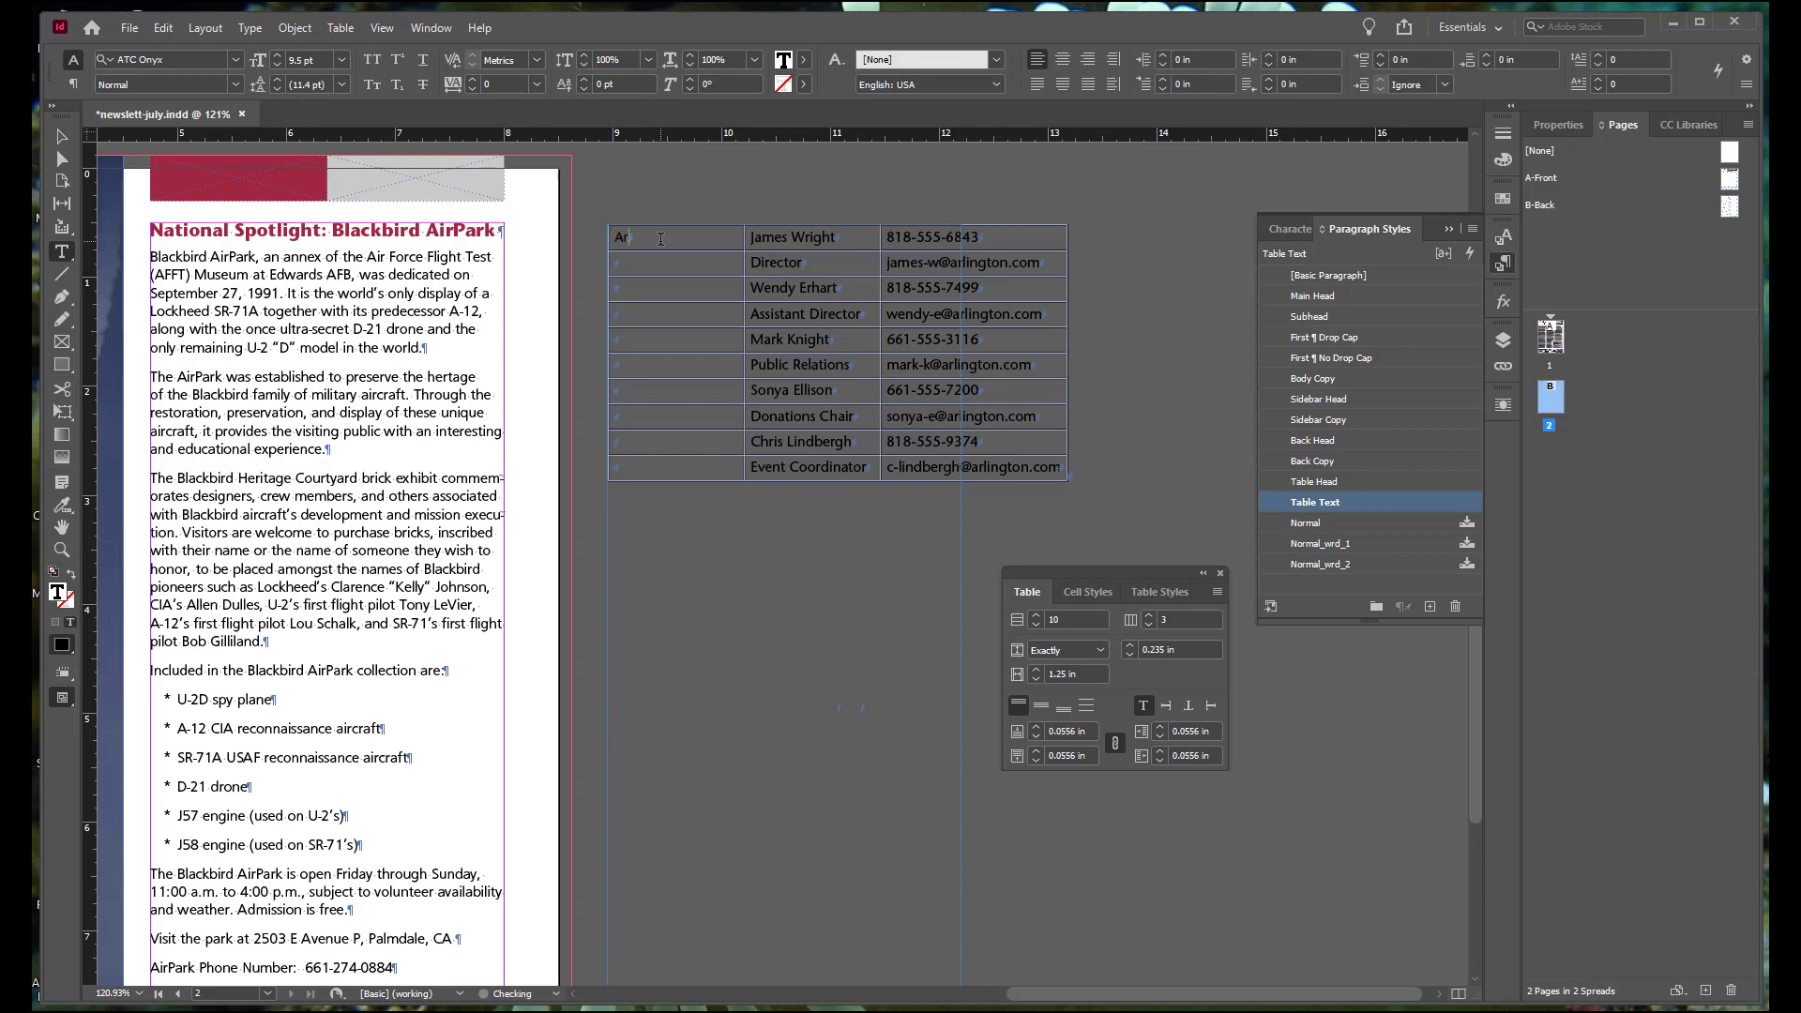
Step: Enter the heading "ArAA CONTACTS" in the top cell of the table's new first column and apply the Table Head paragraph style
type("ArAA CONTACTS")
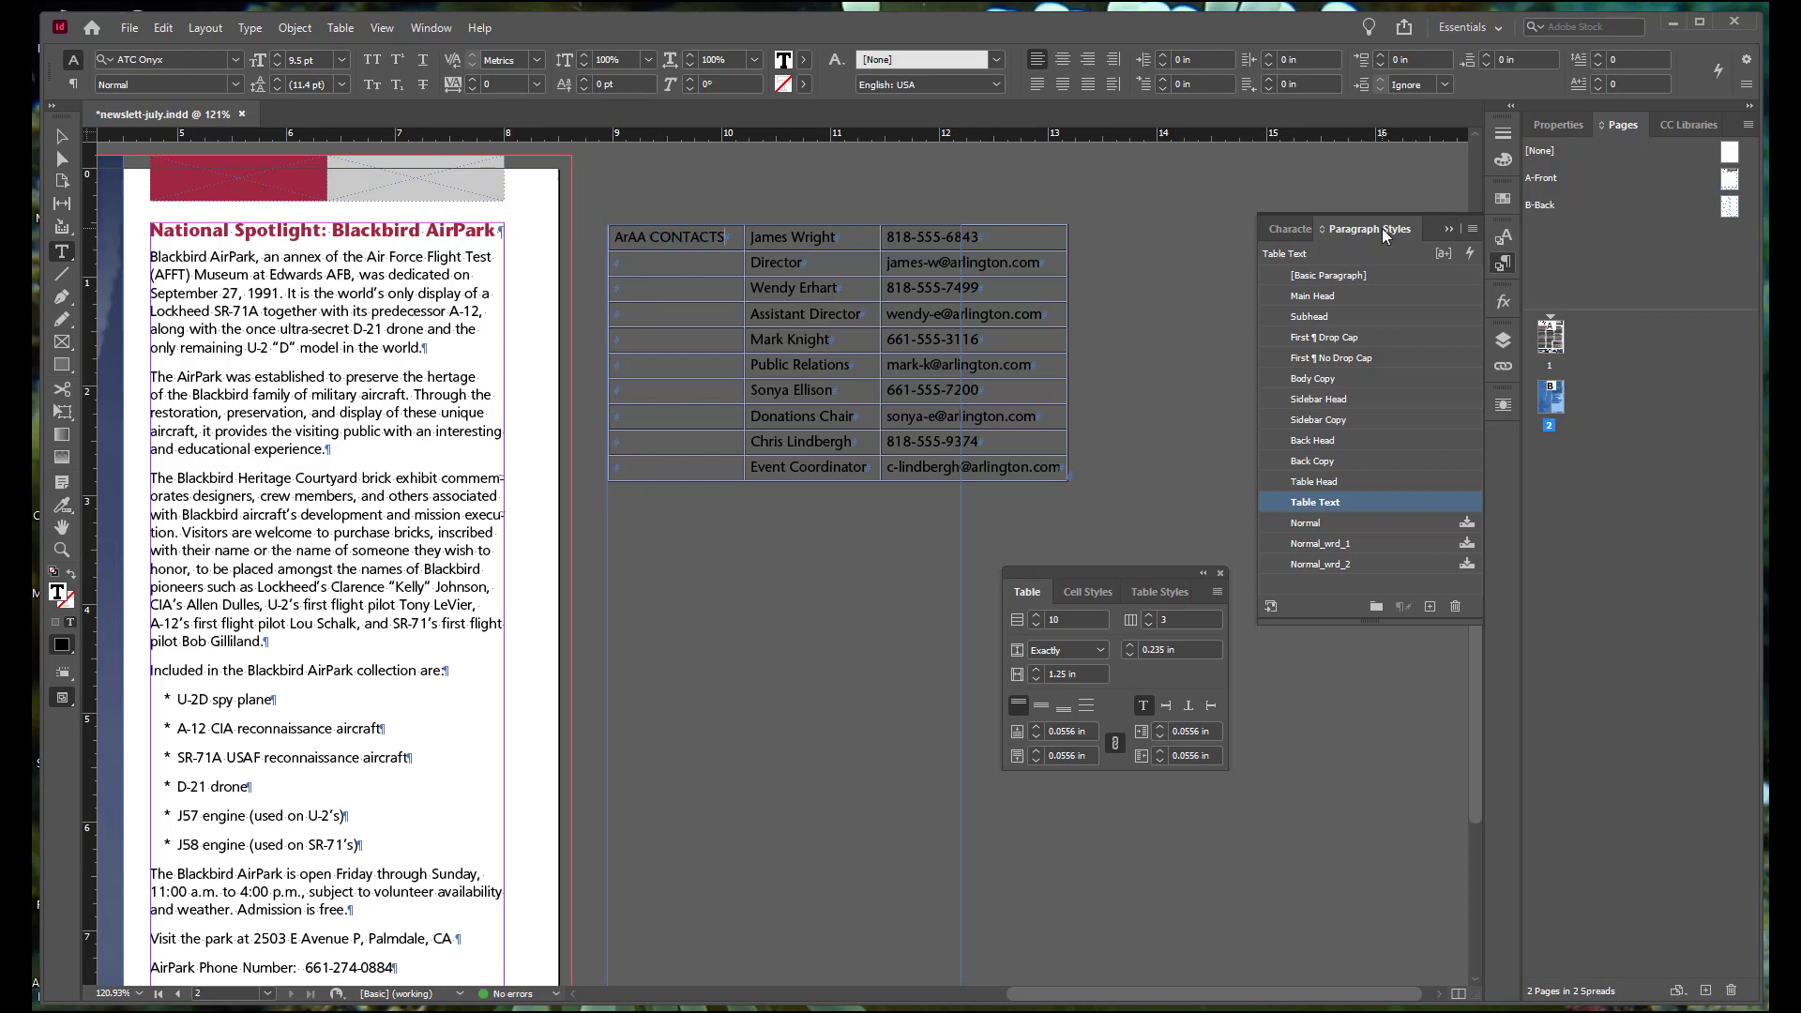
left_click(1331, 481)
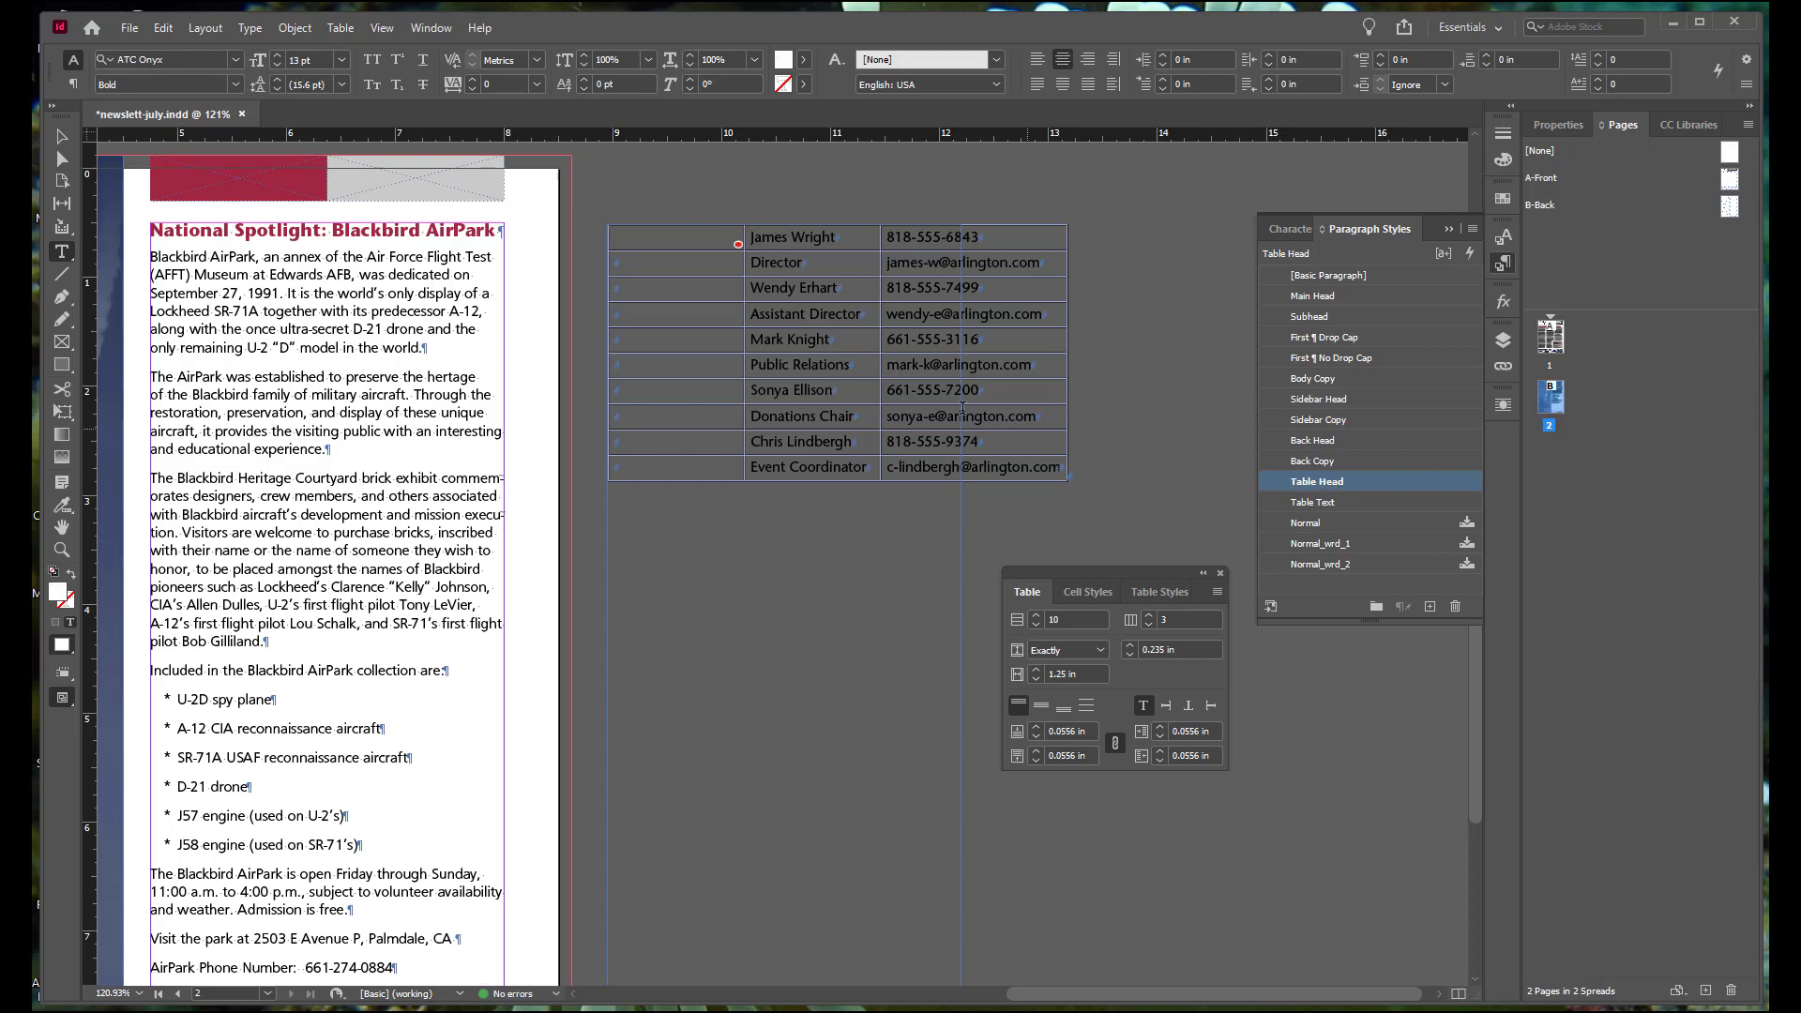
Step: Merge all cells of the table's first column and rotate the heading text so it reads from bottom to top
left_click(685, 221)
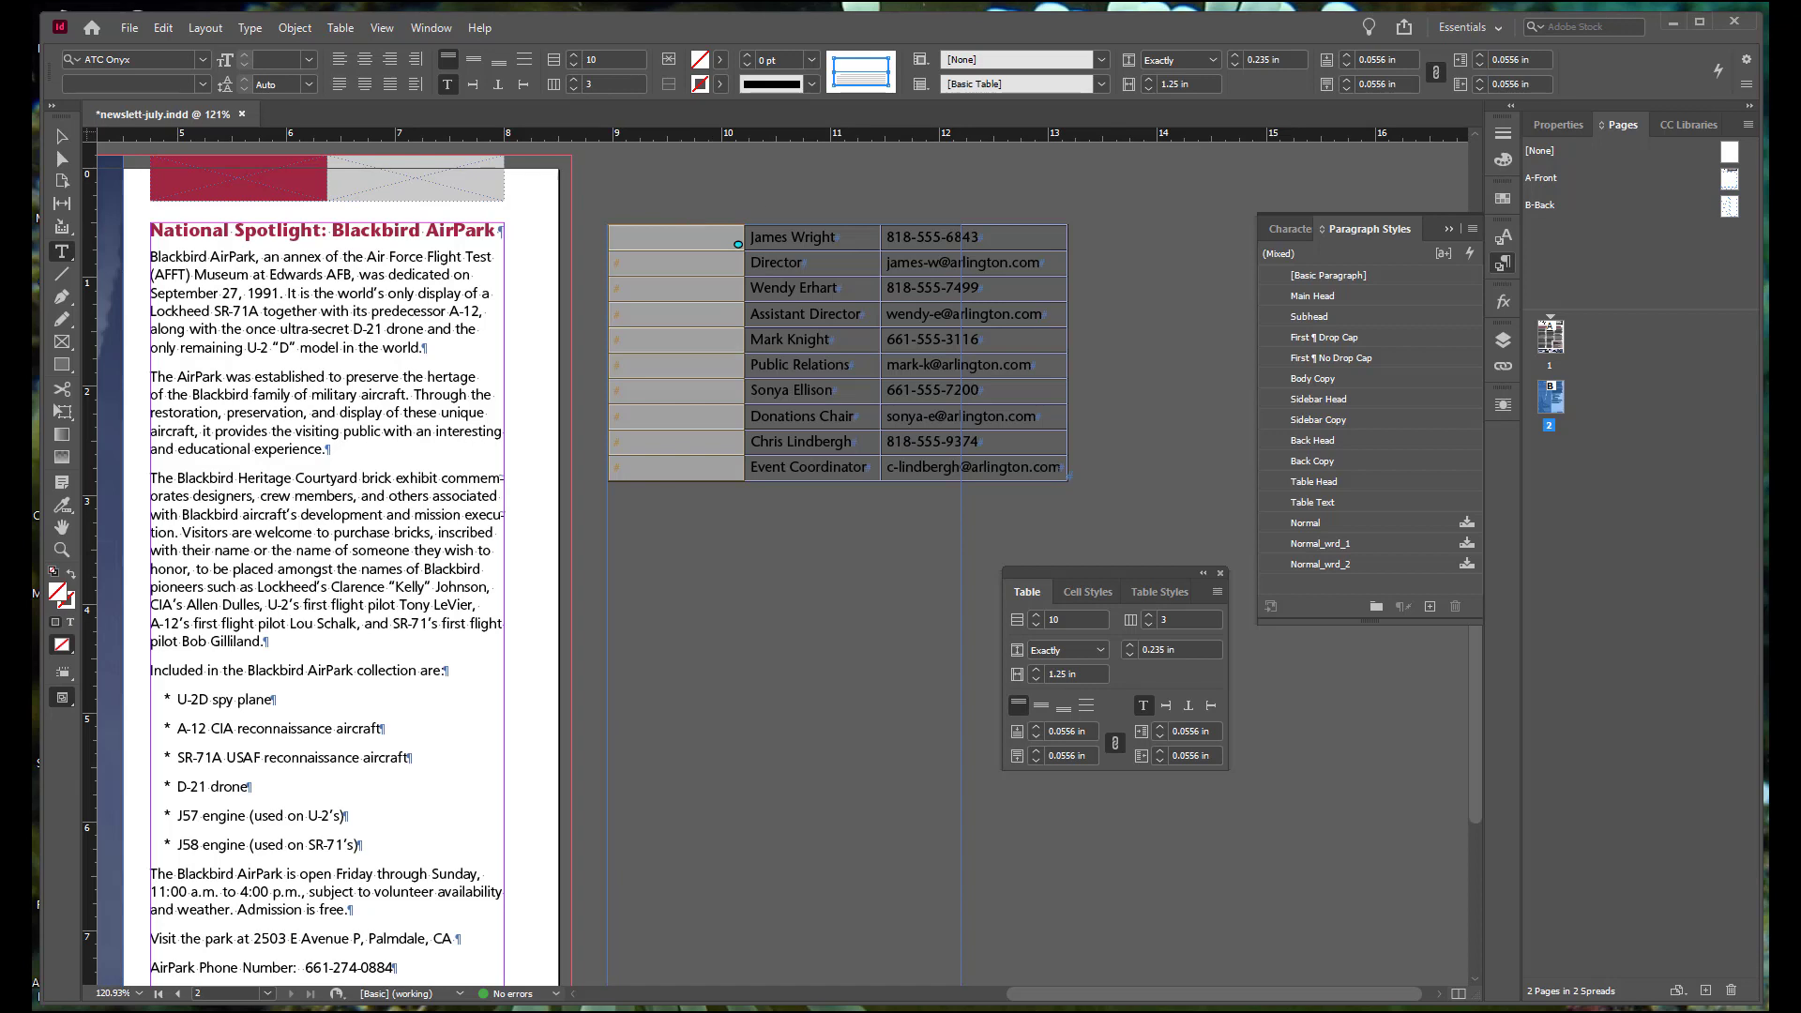
left_click(1557, 124)
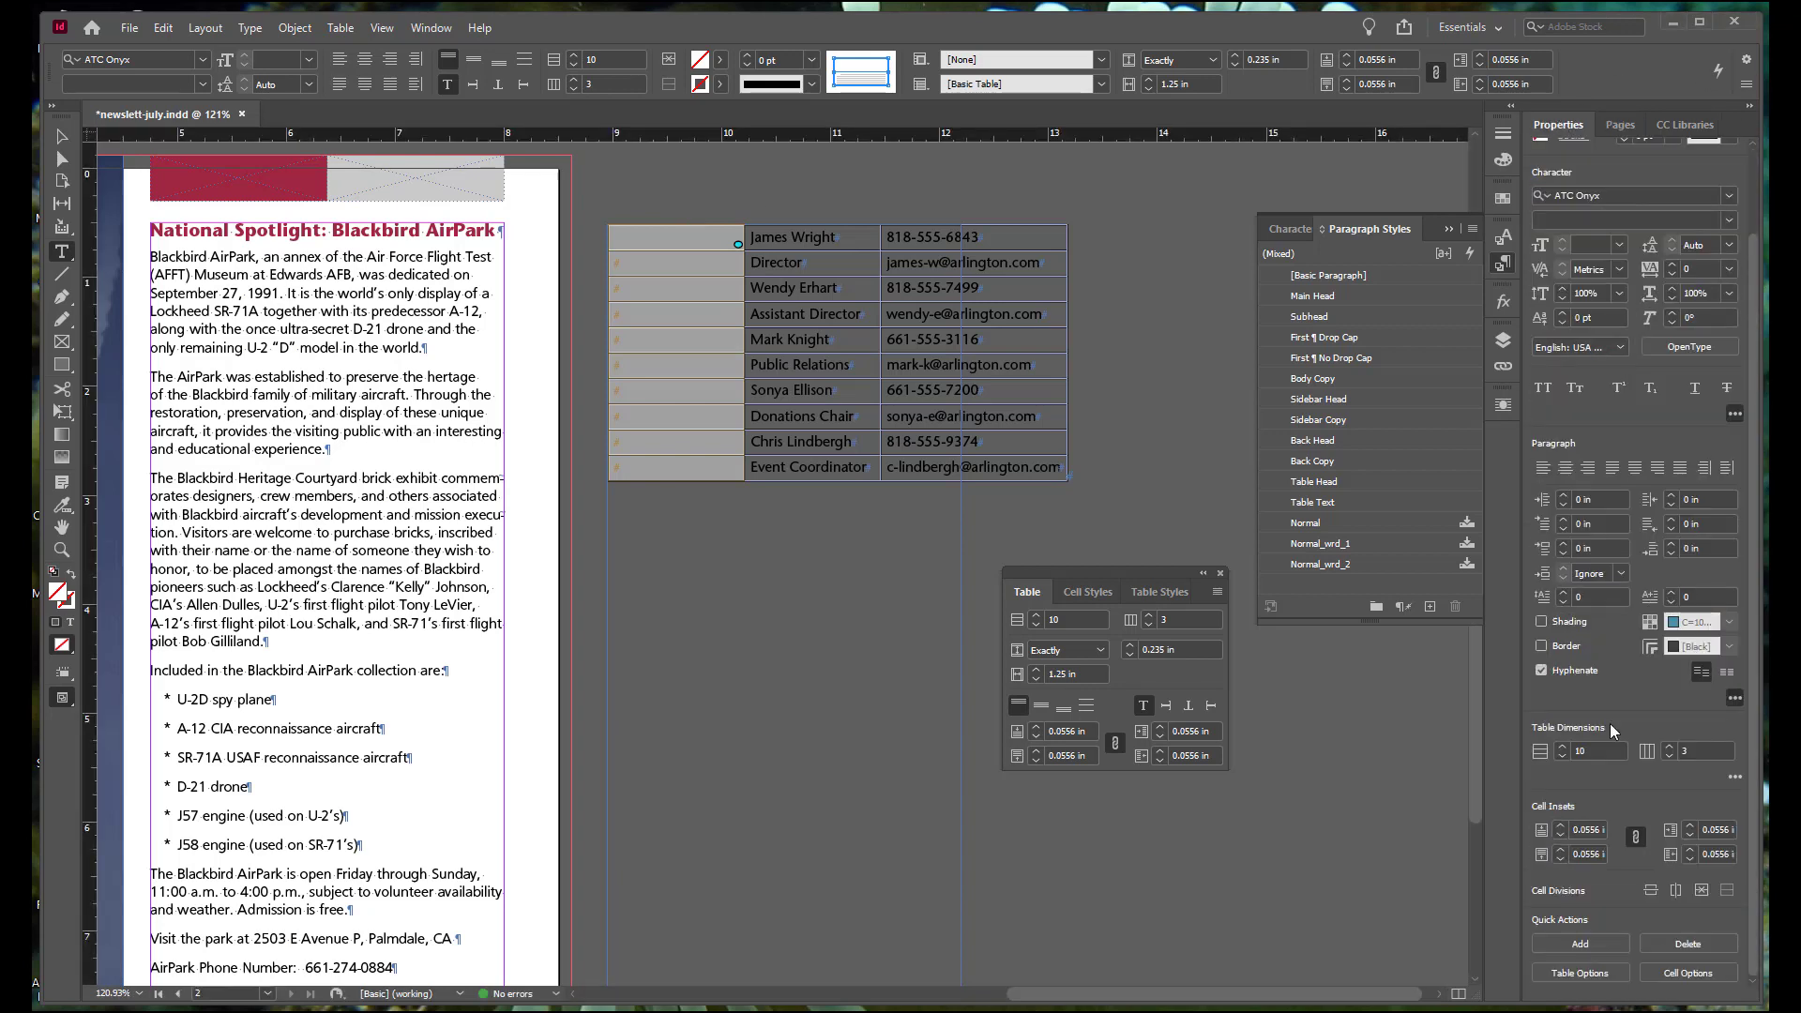
left_click(1701, 890)
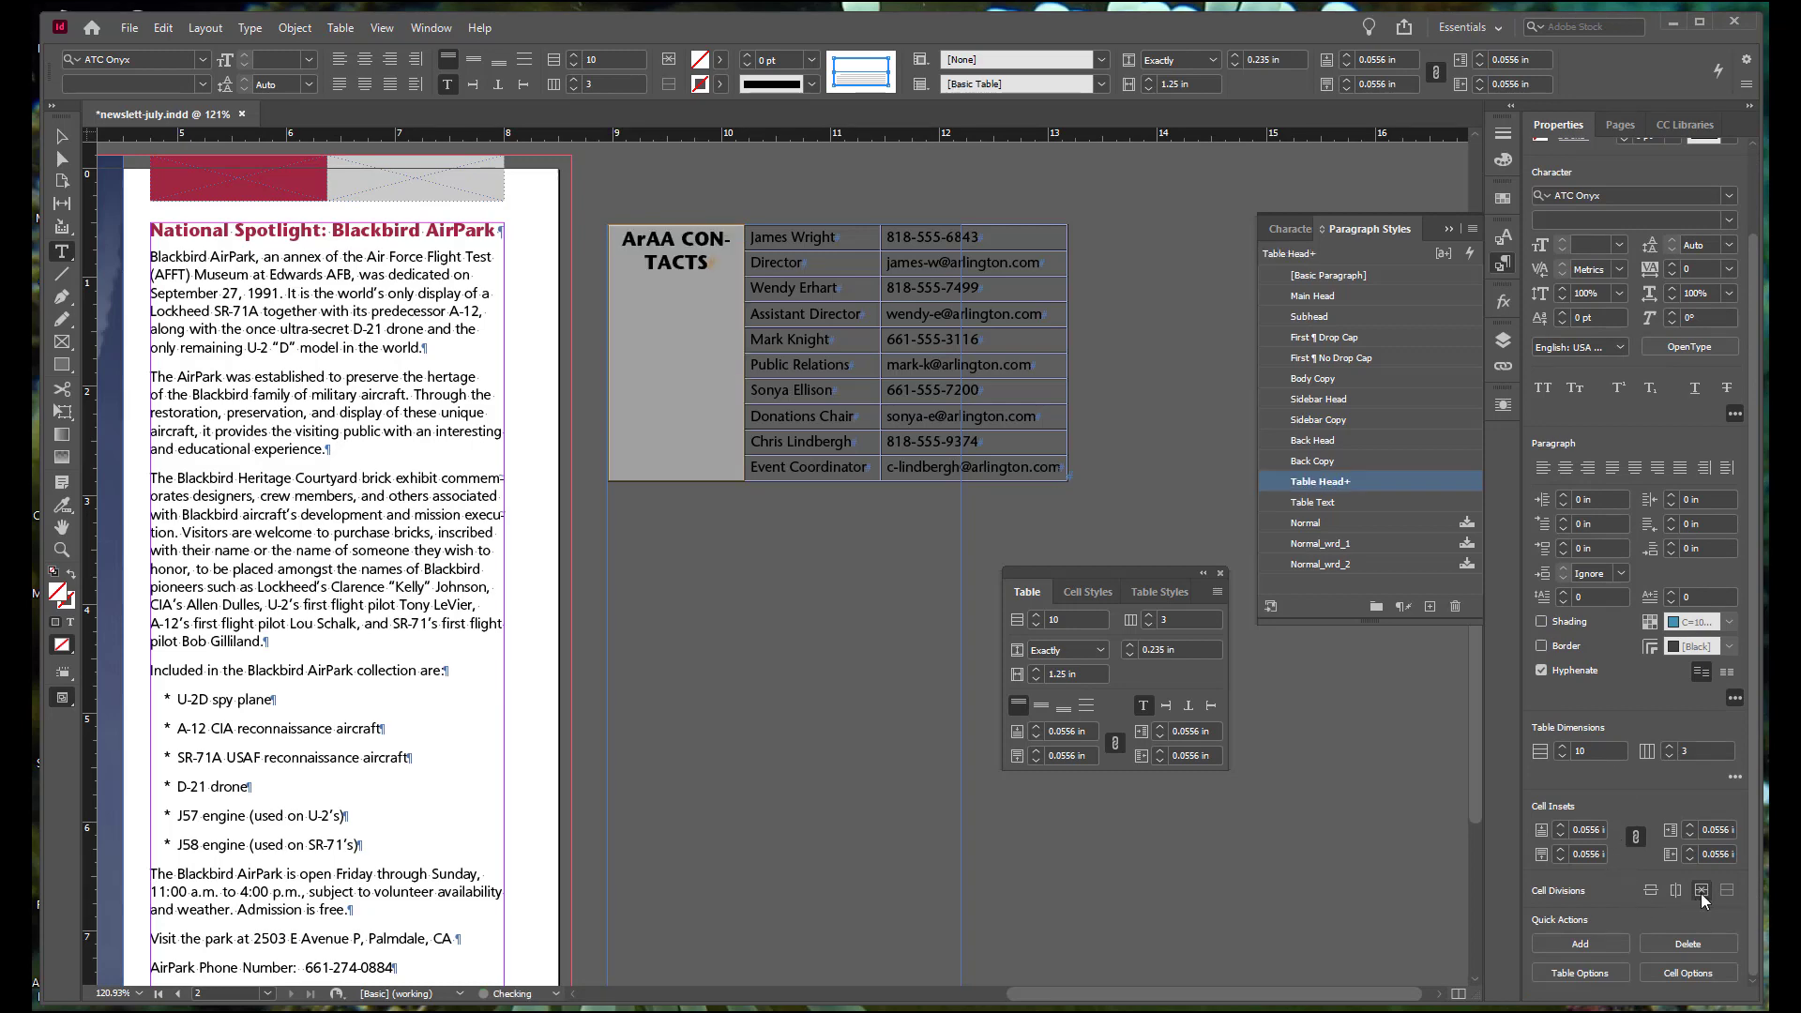
left_click(667, 247)
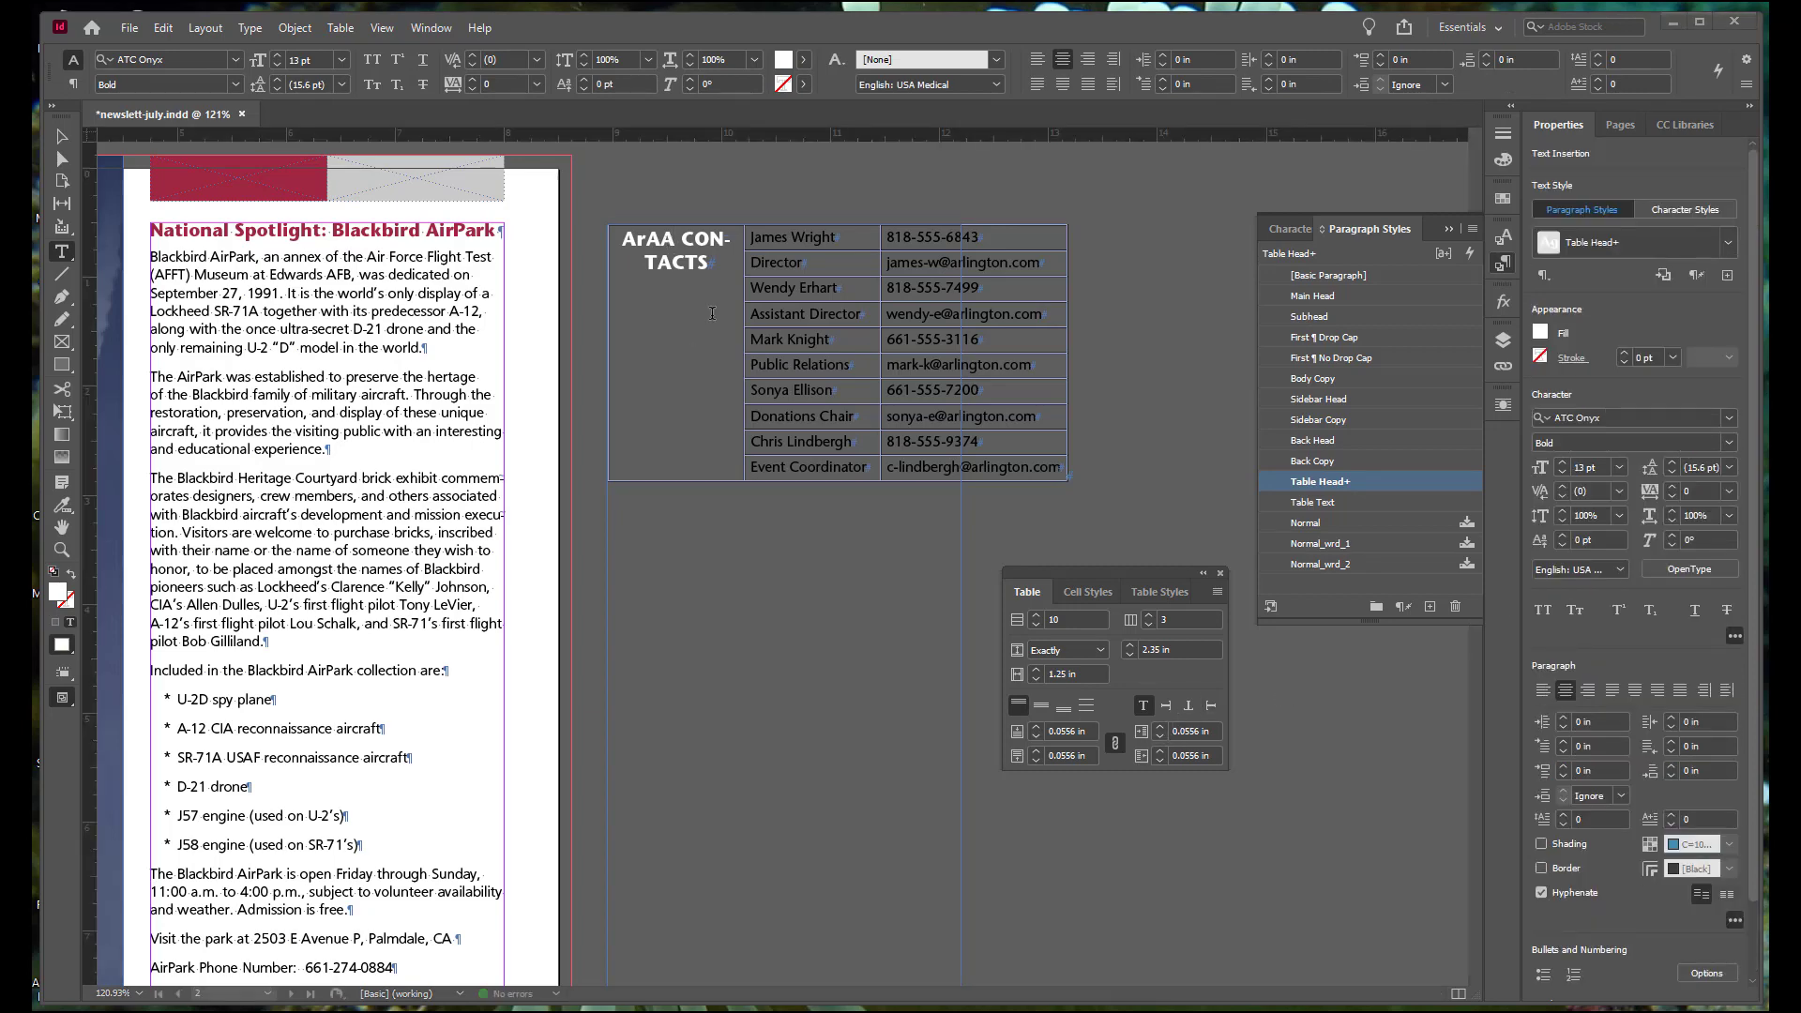
left_click(1210, 709)
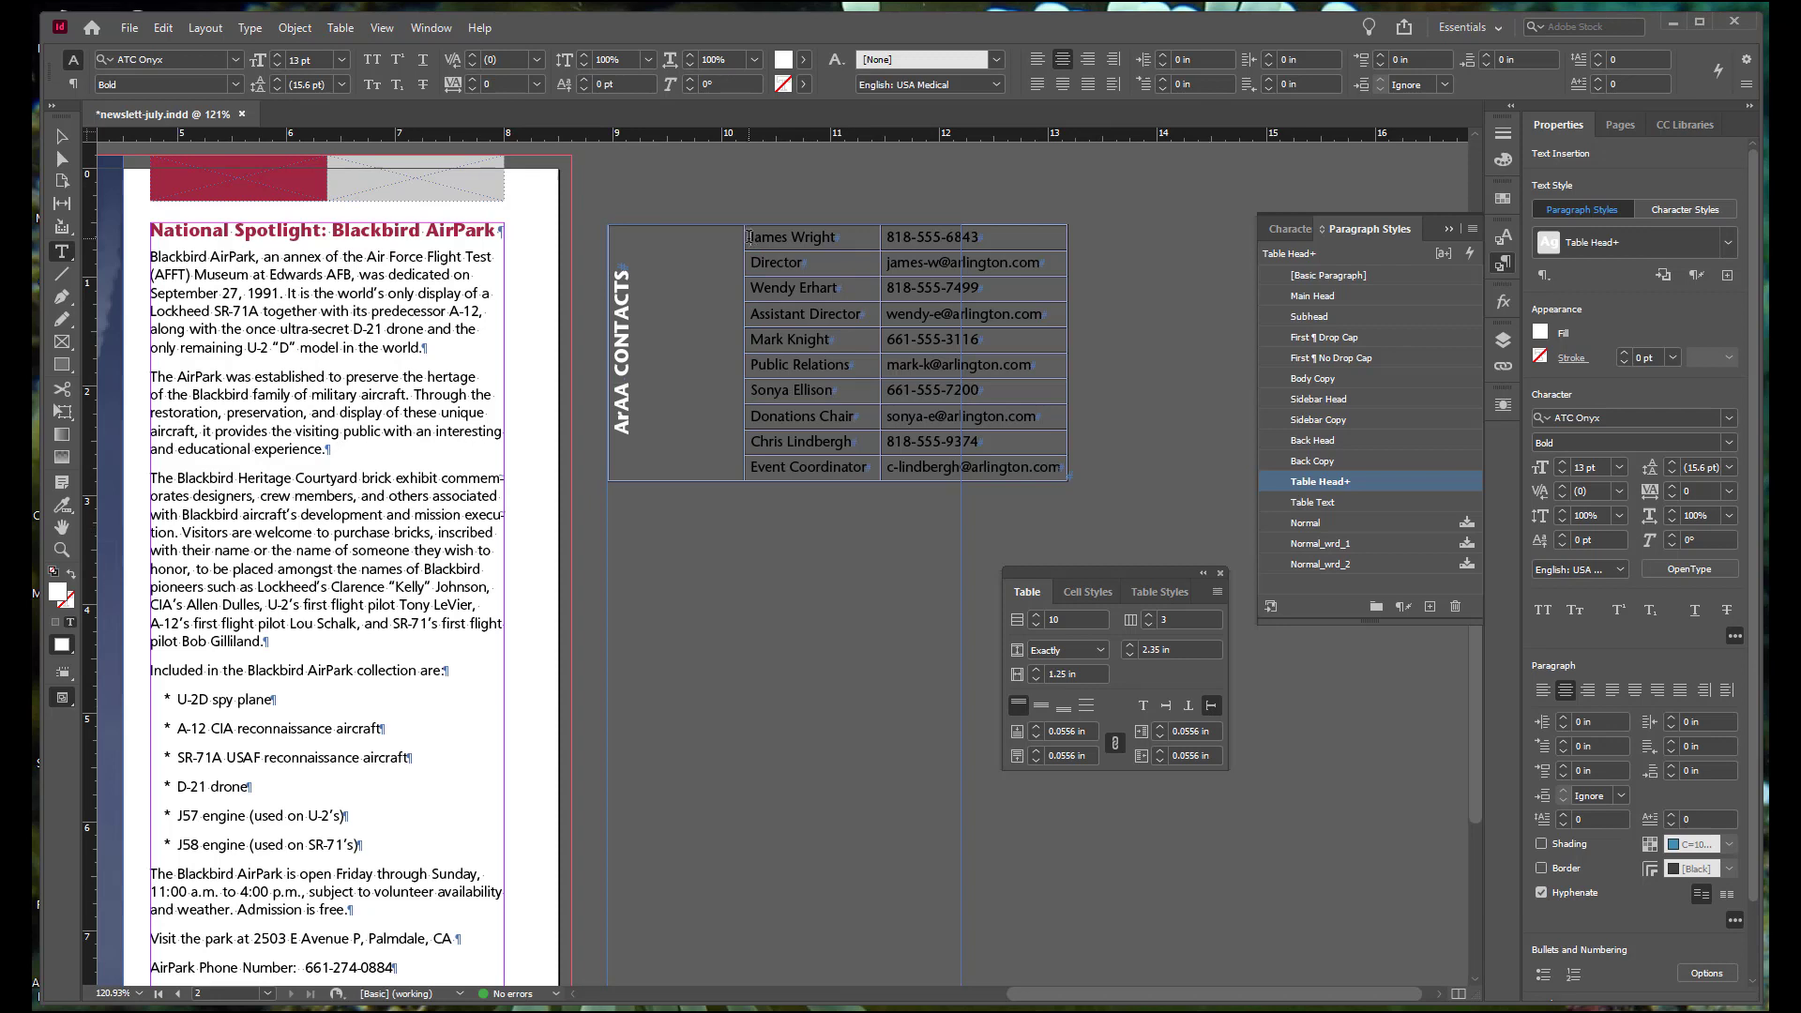
Step: Merge the name cell with the job title cell below it for each of the five contacts in the second column
left_click_drag(749, 236, 790, 255)
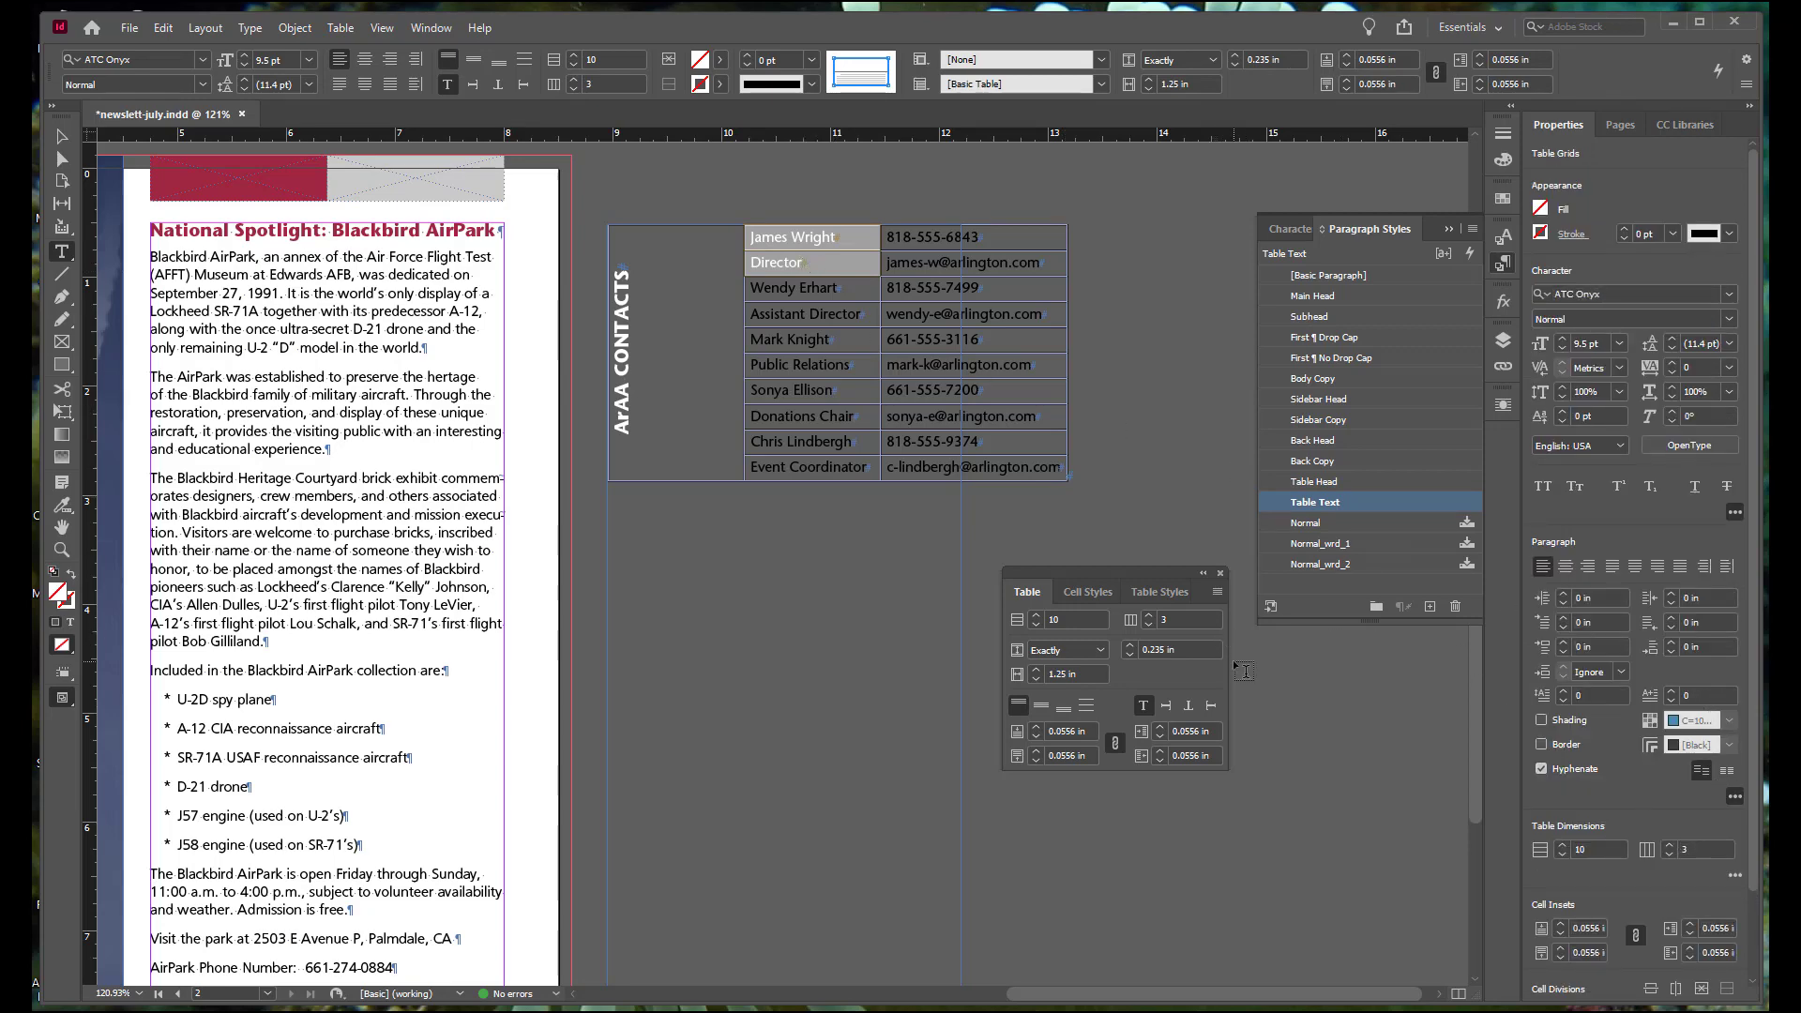
scroll(1728, 868, "down", 3)
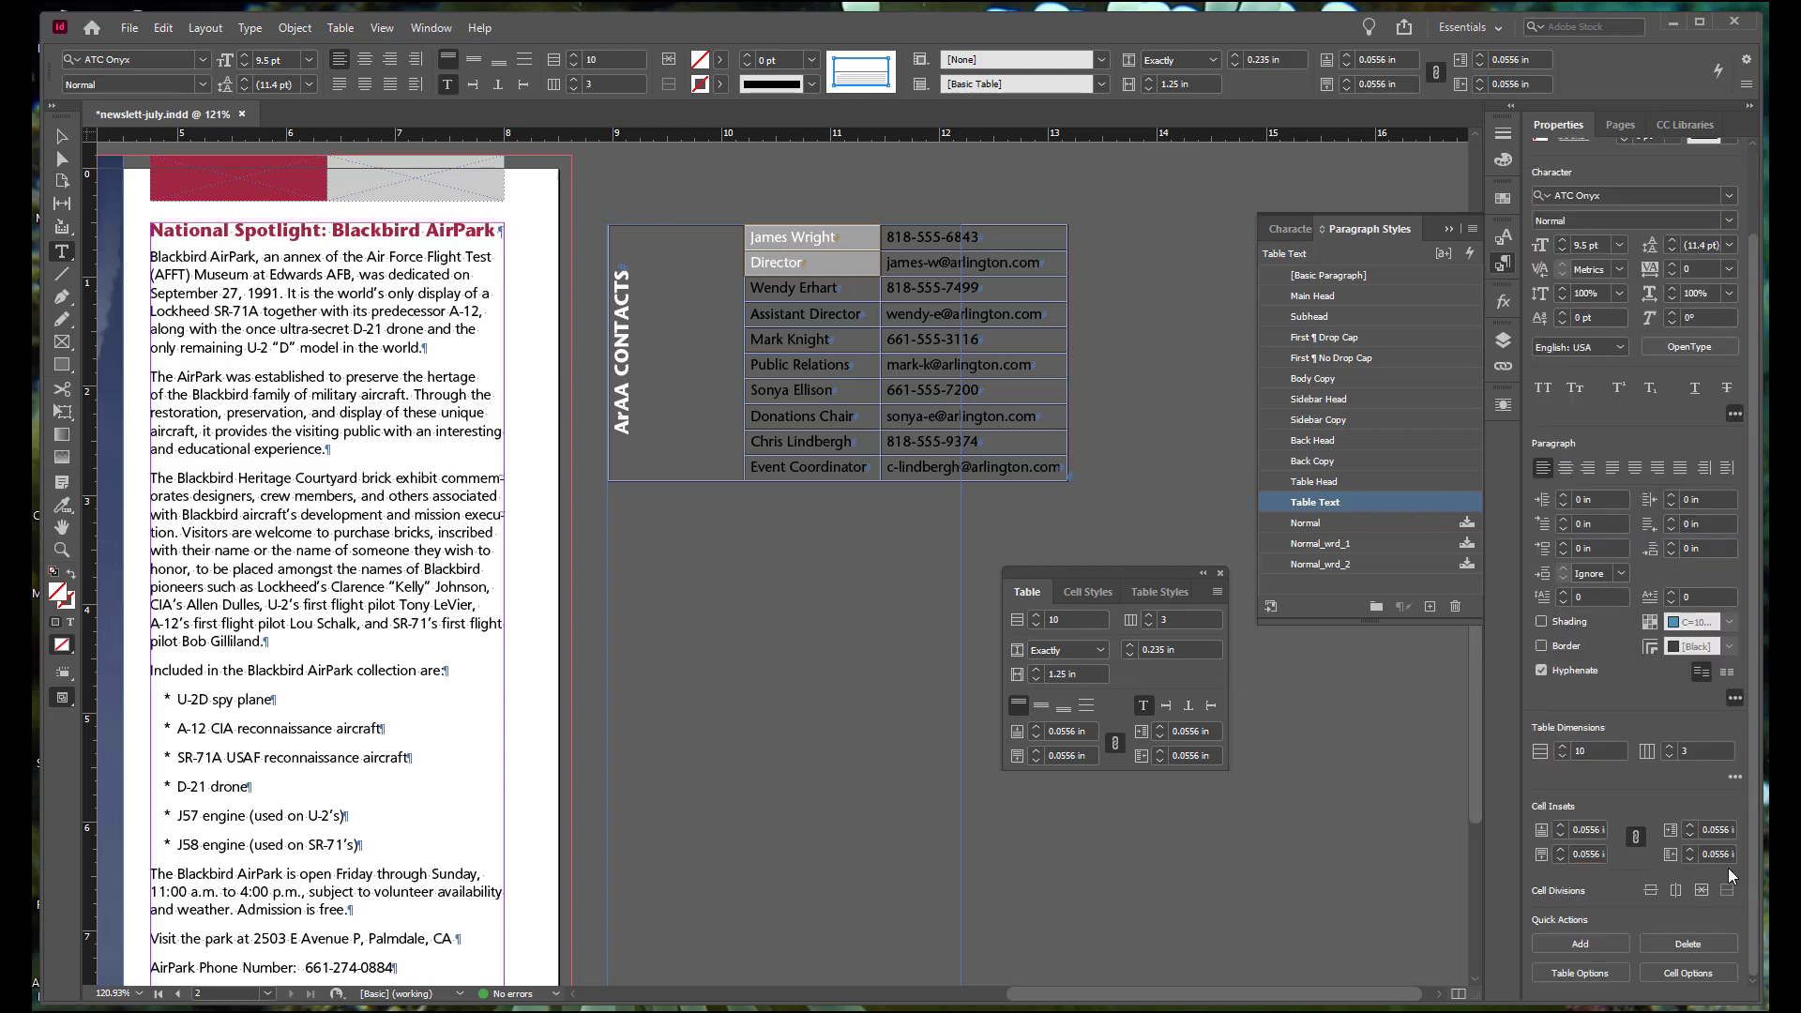
left_click(1703, 890)
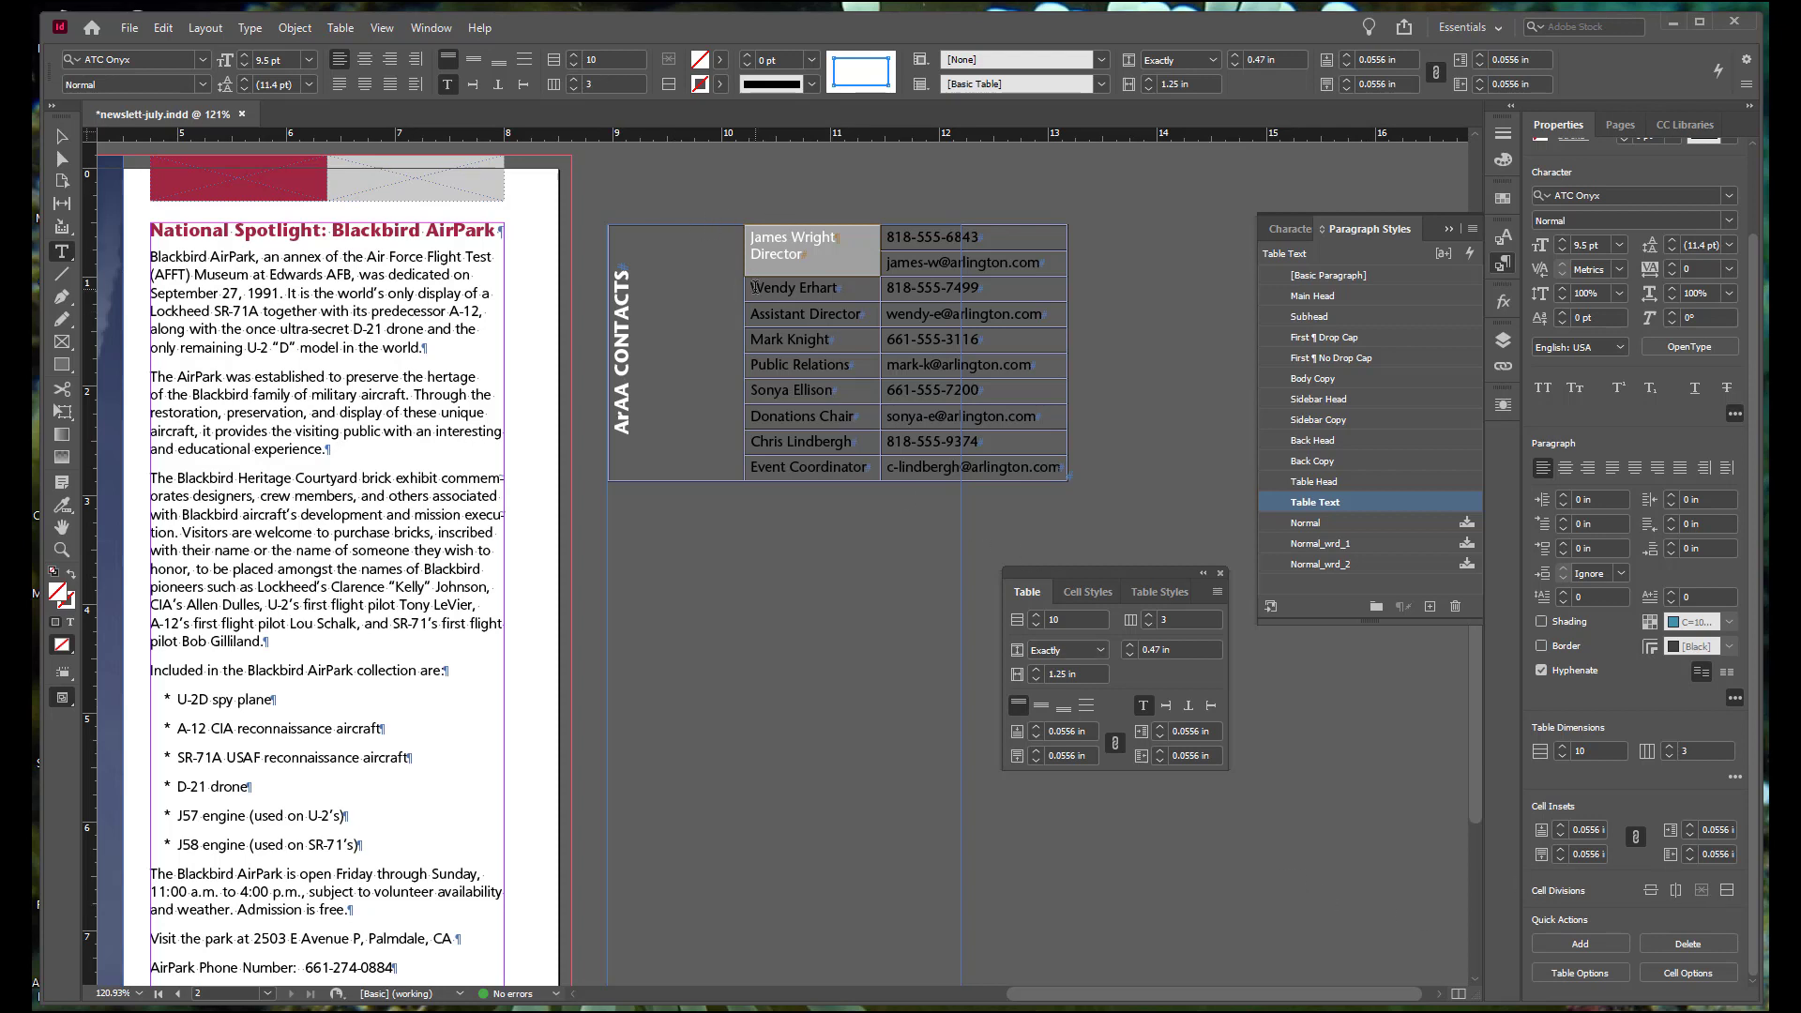
left_click_drag(755, 287, 795, 309)
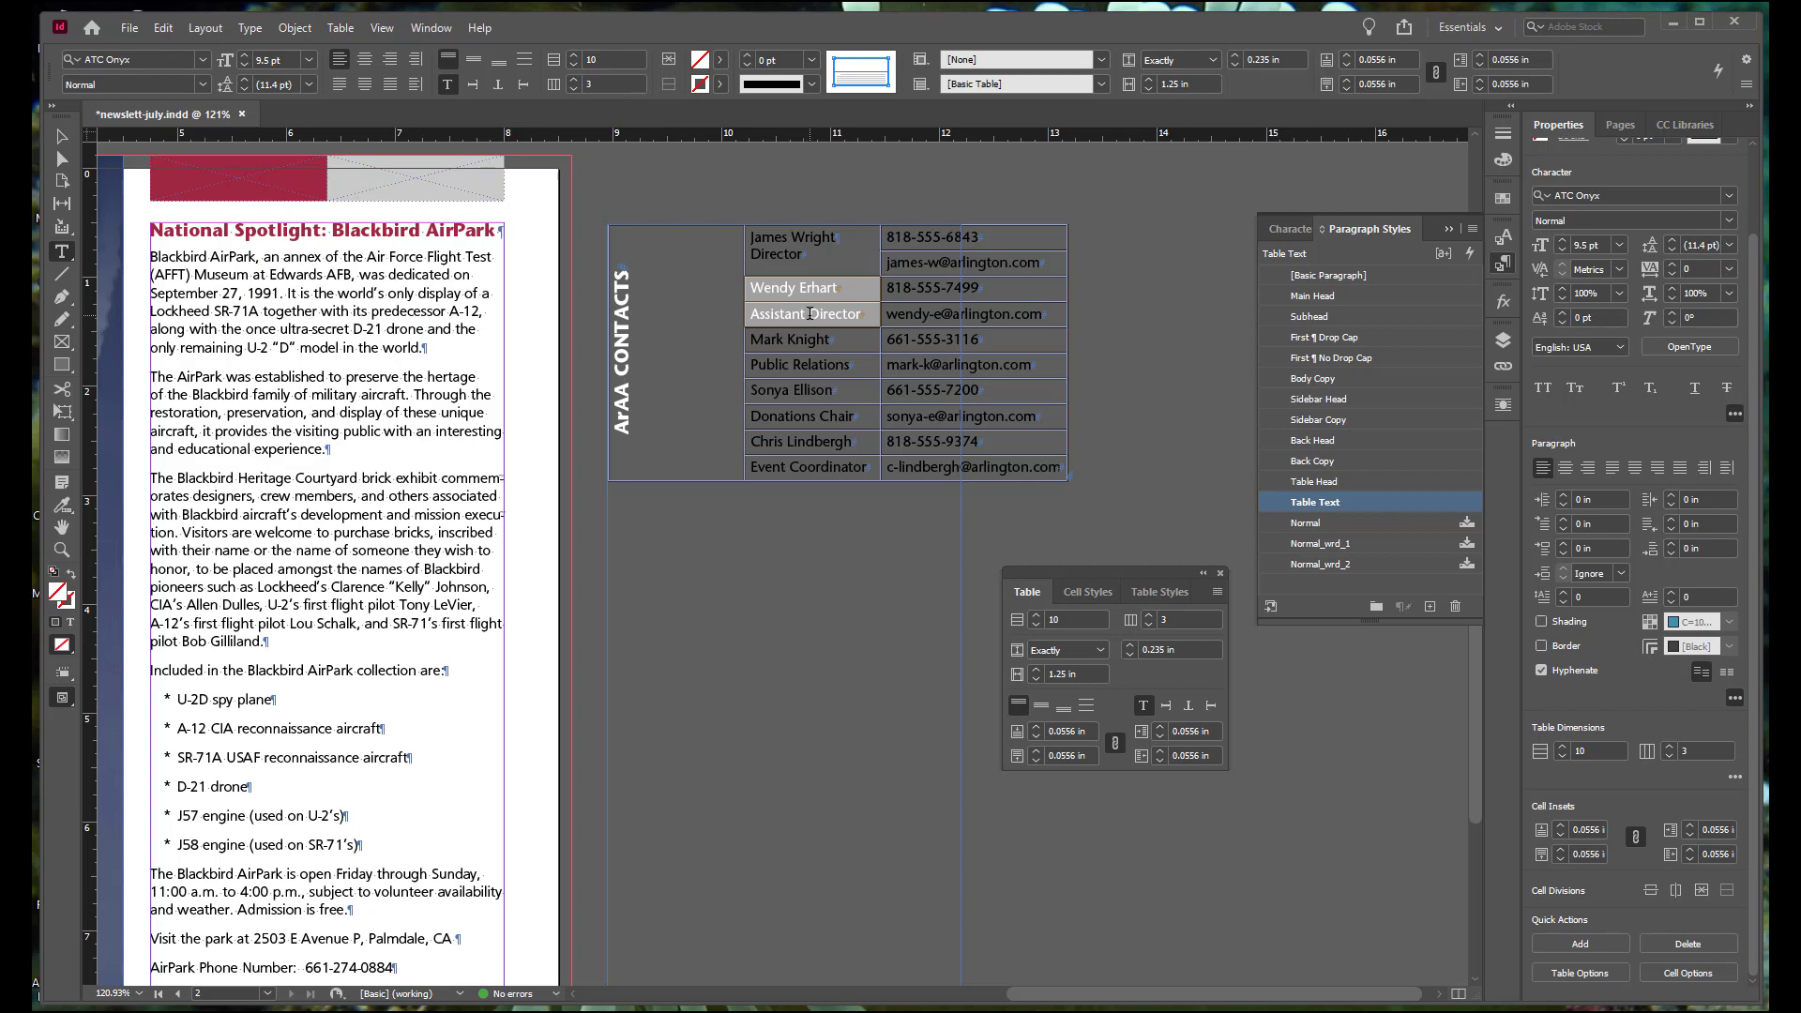
left_click(1700, 889)
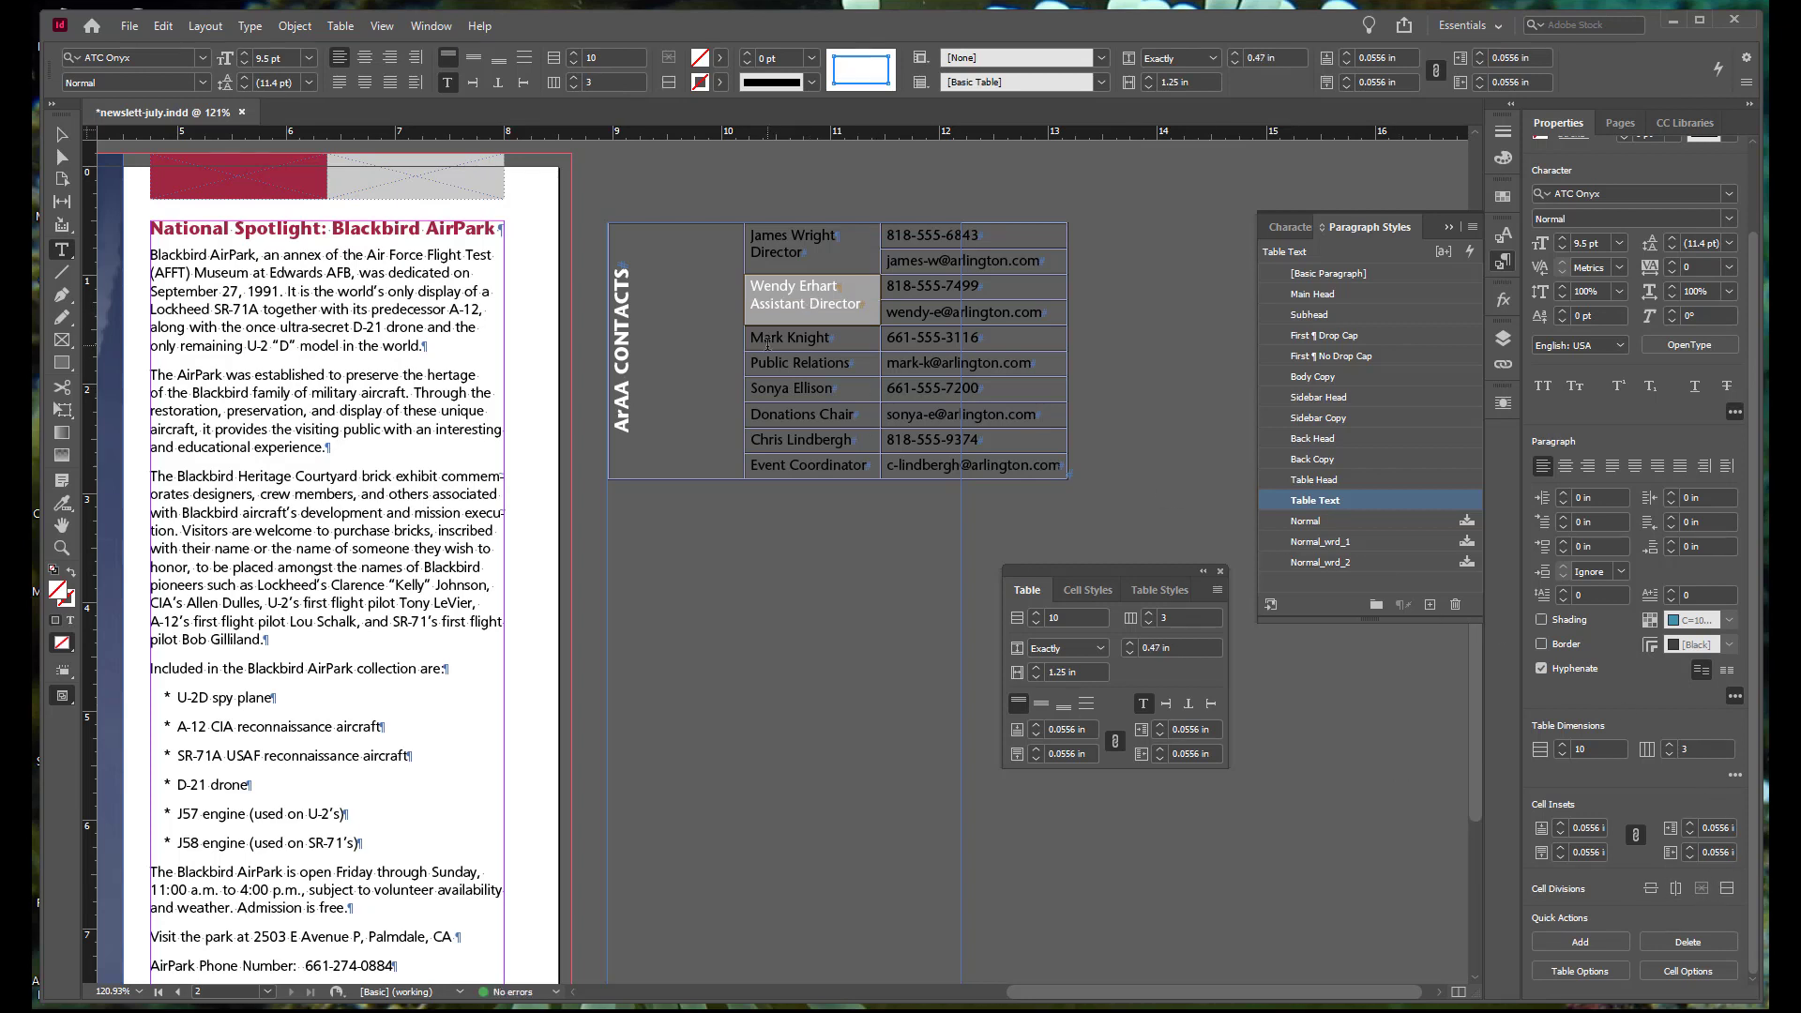
left_click_drag(767, 345, 797, 465)
left_click(1701, 889)
left_click(1700, 889)
left_click(1700, 889)
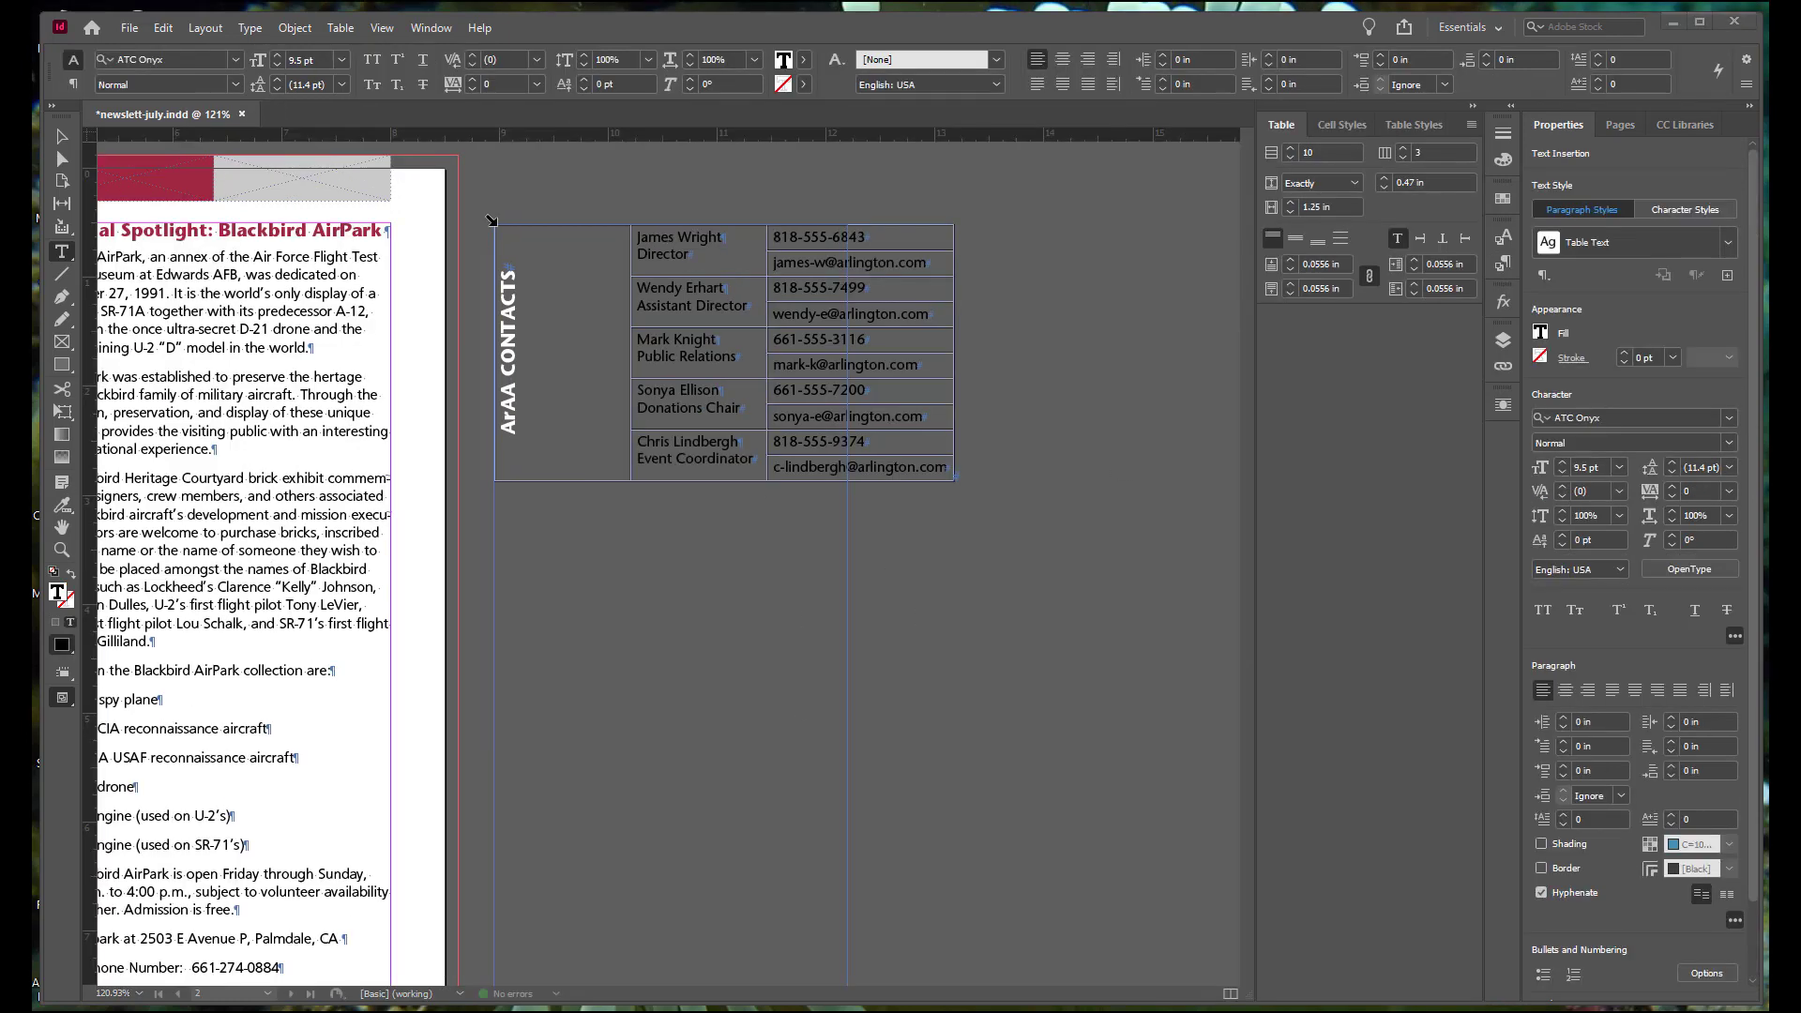
Step: Try to center the text vertically in all cells of the contact table
left_click(491, 220)
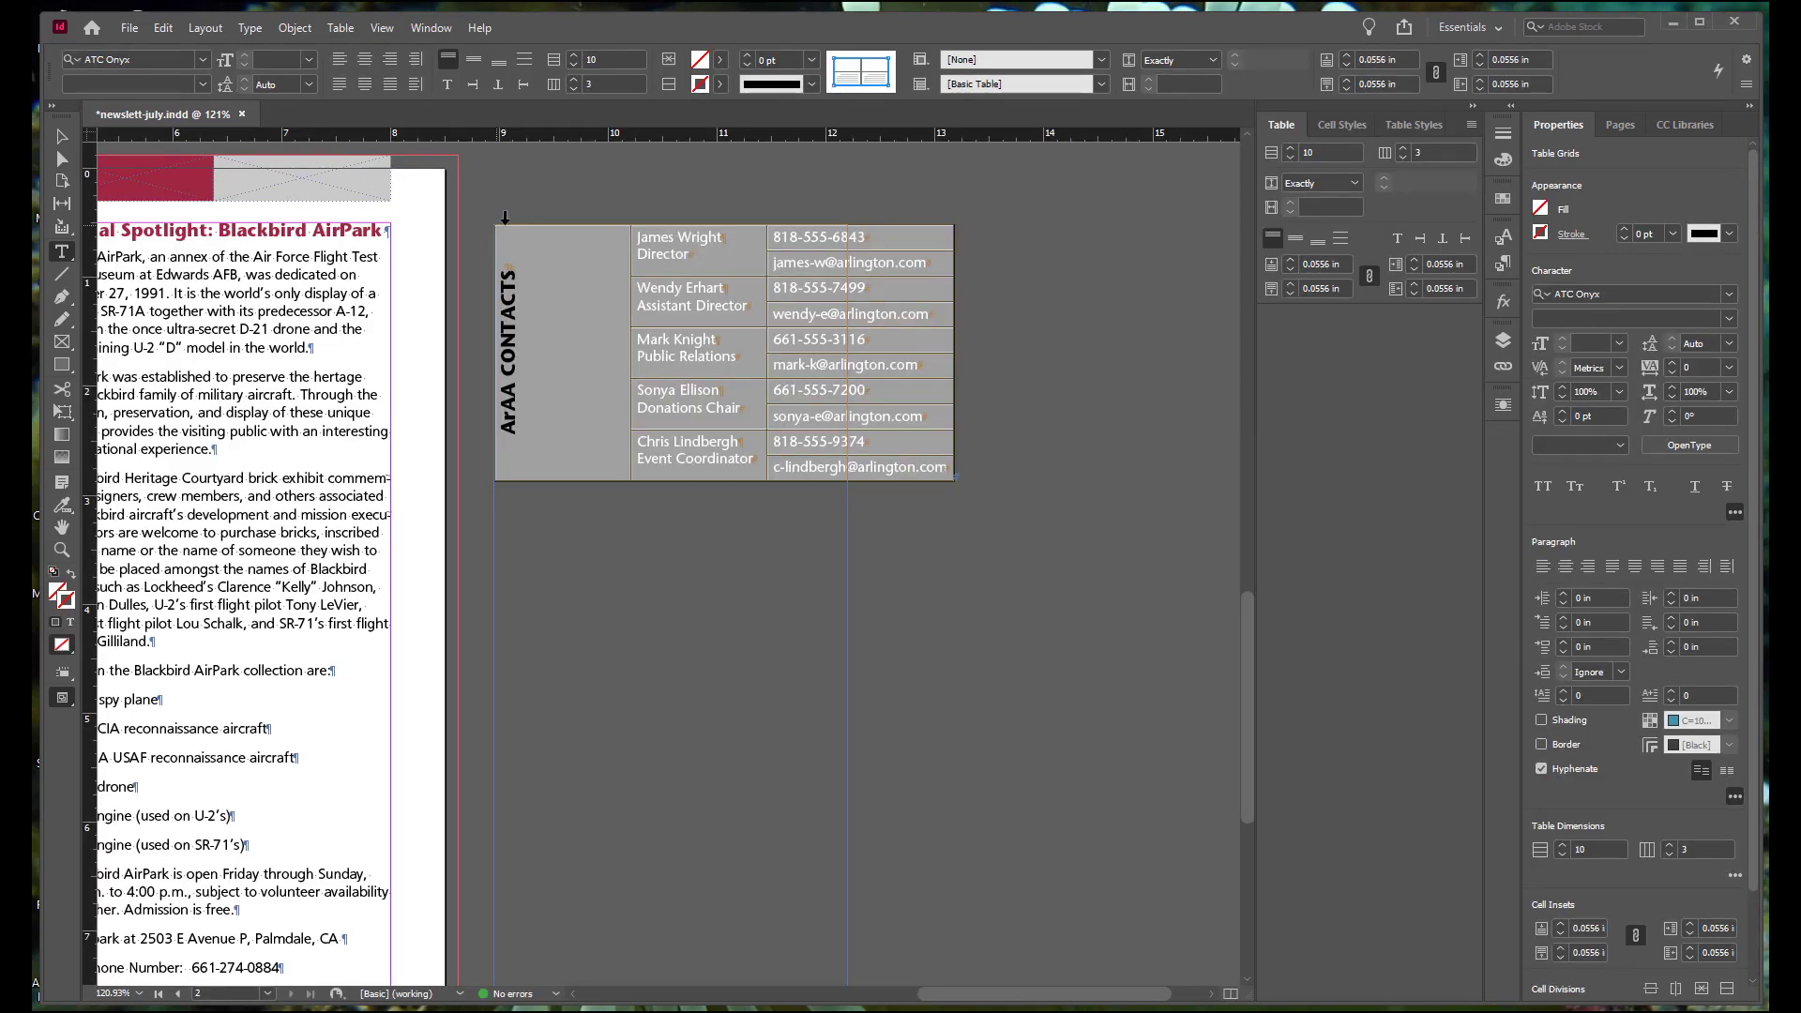
left_click(1294, 243)
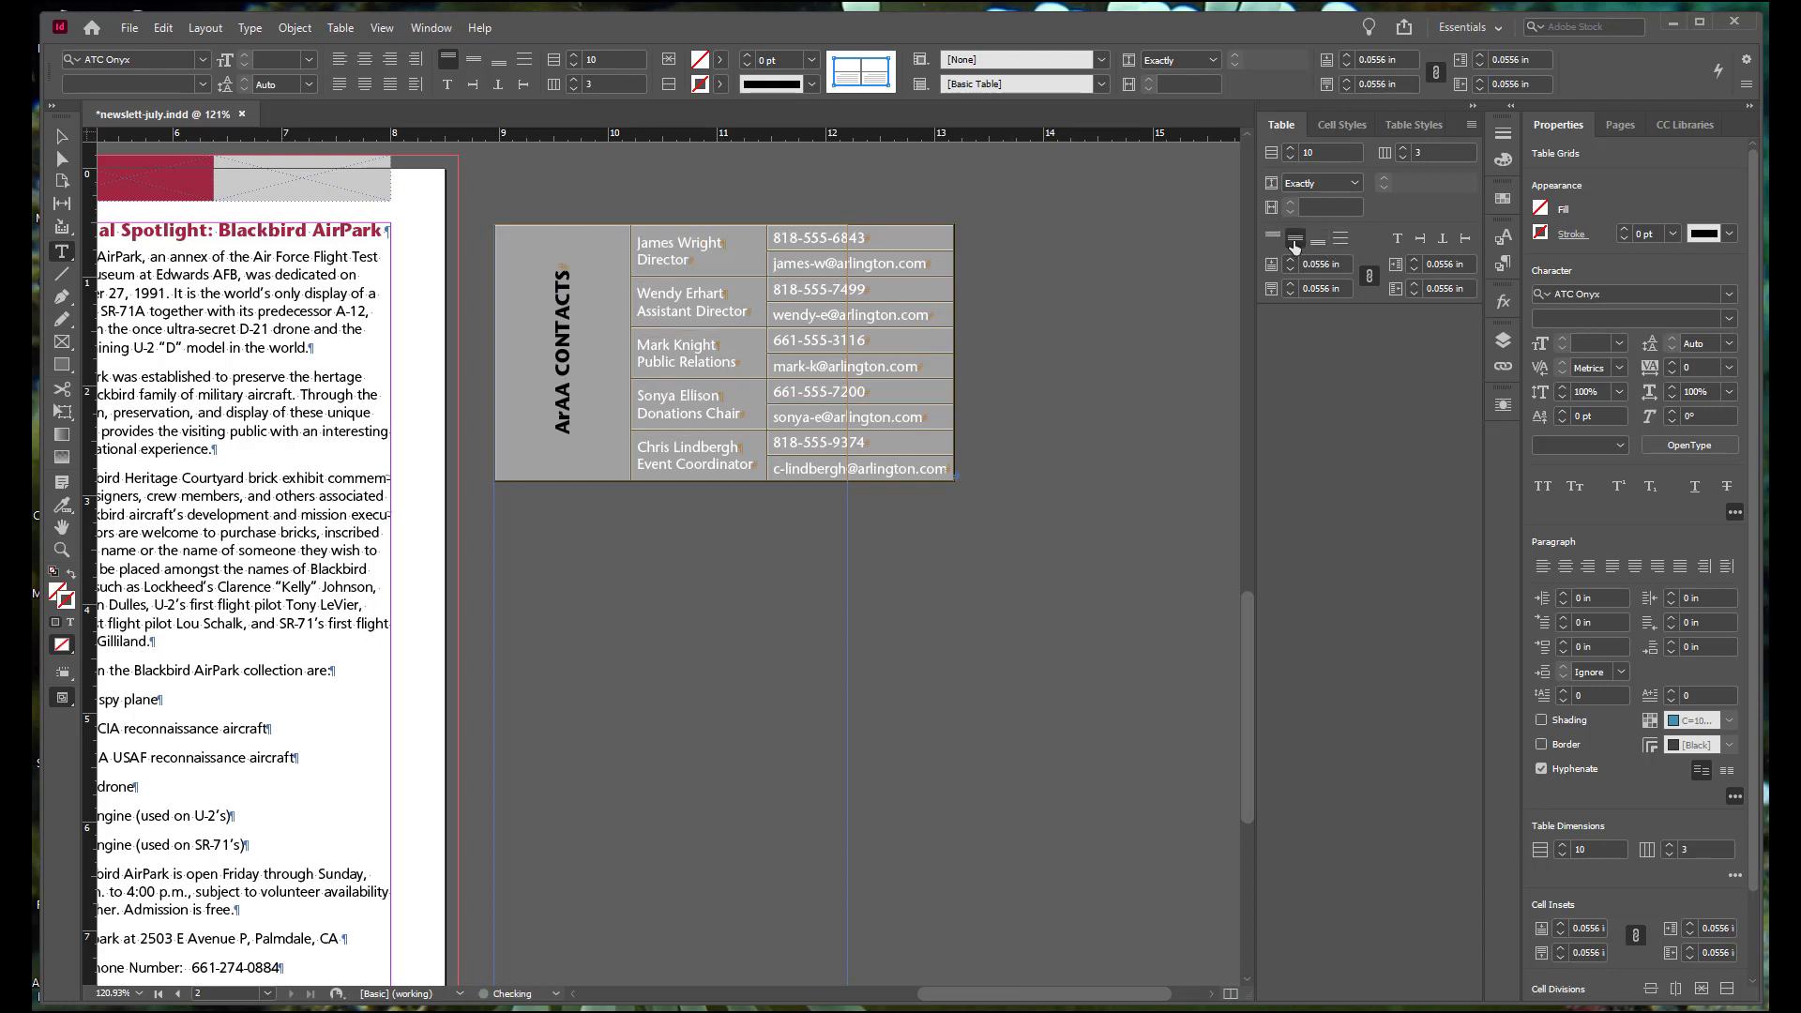
key("ctrl+s")
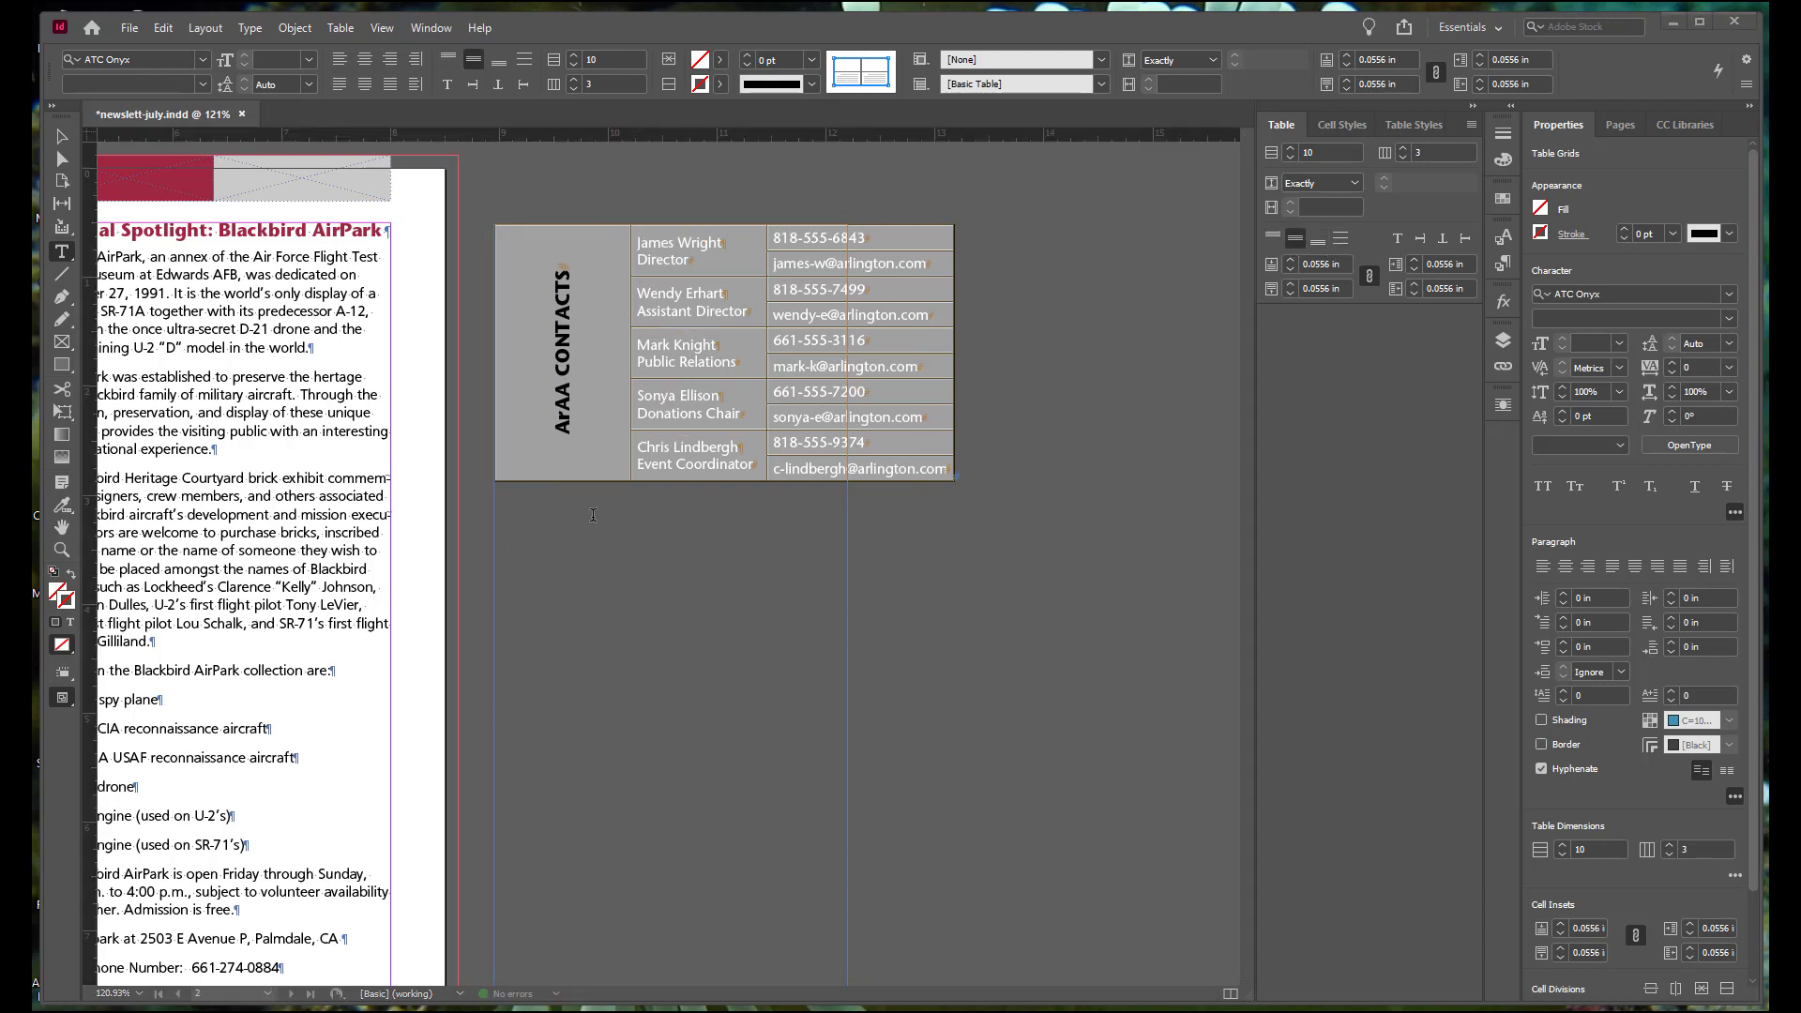
Step: Cut the whole contact table out of its text frame beside the page
left_click(522, 500)
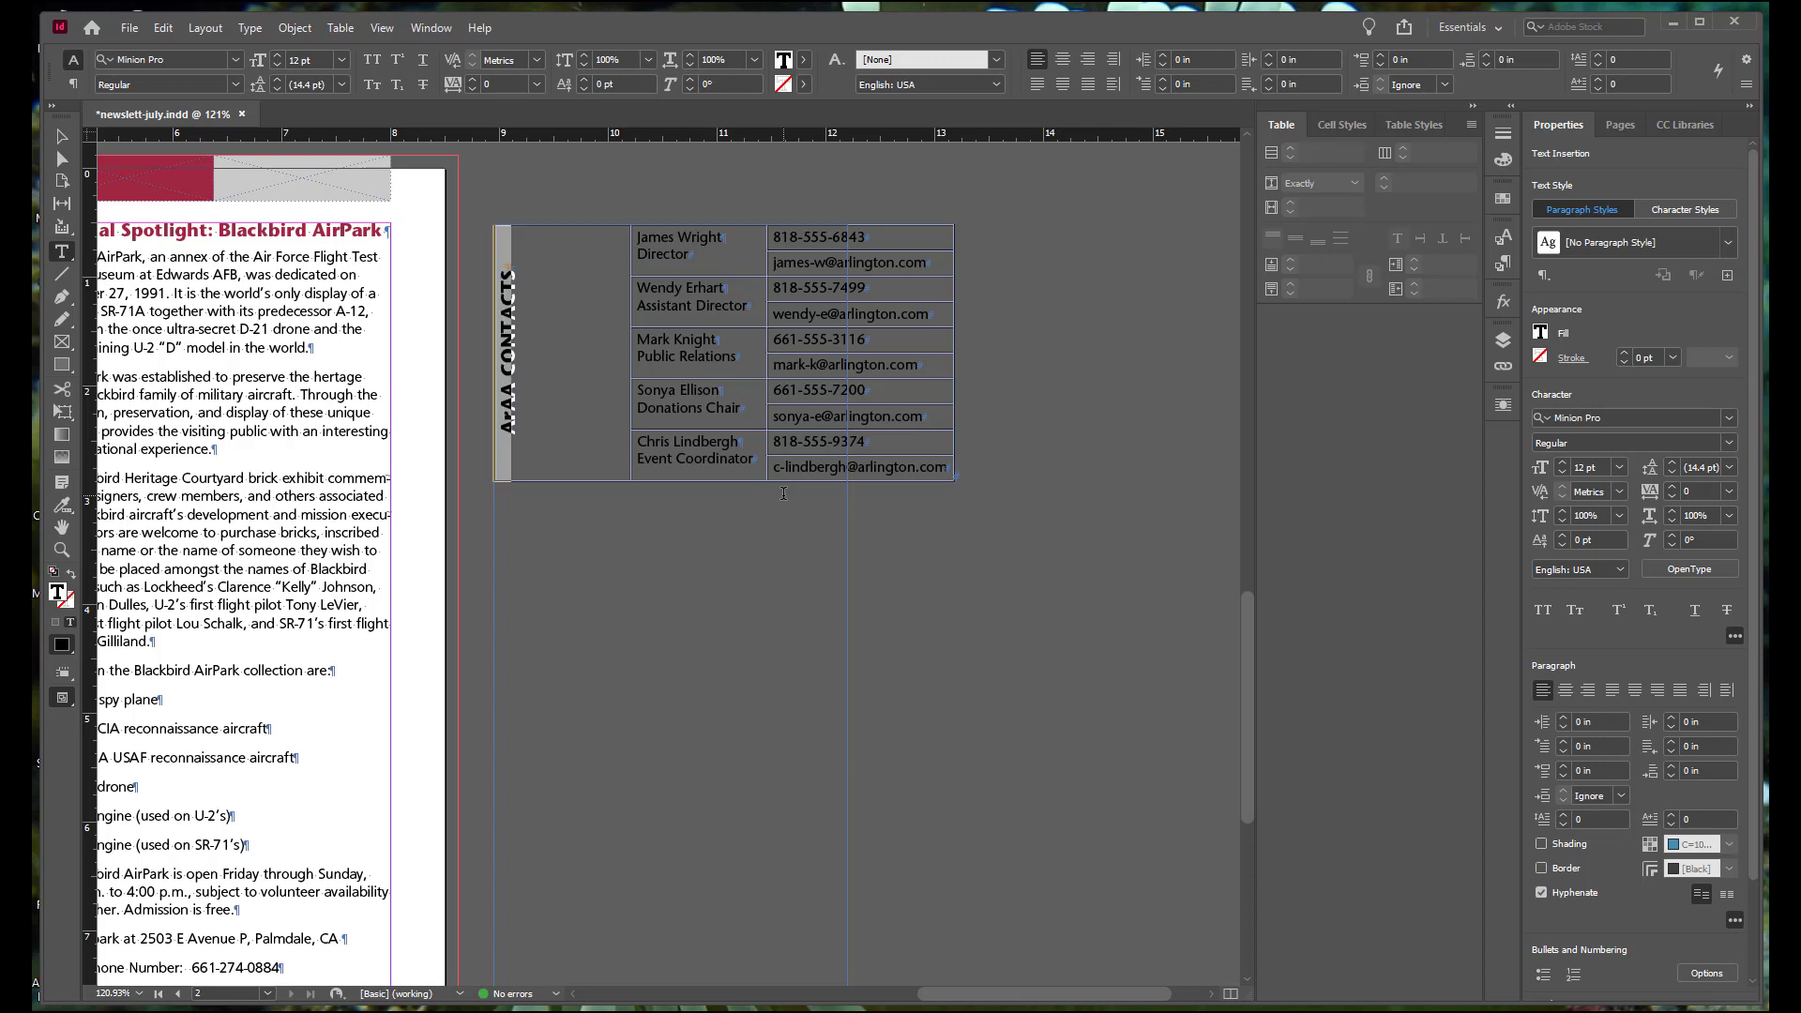
key("ctrl+a")
key("ctrl+z")
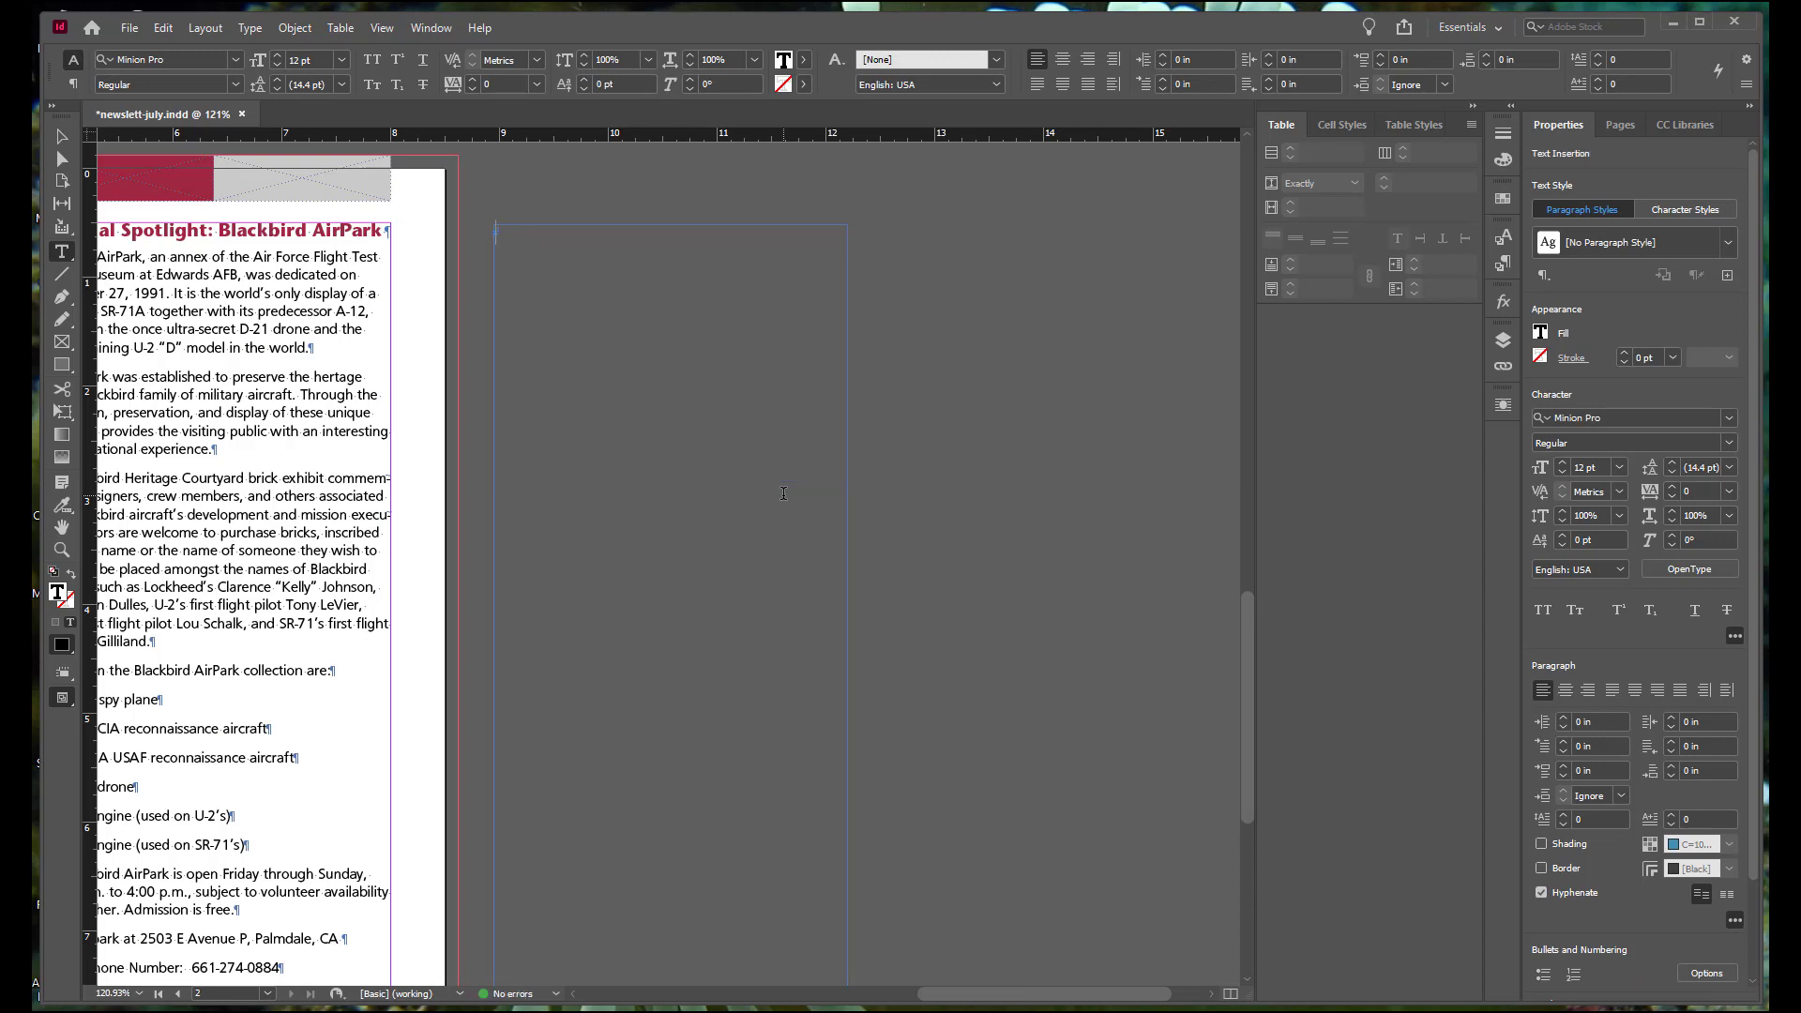
Step: Paste the contact table into the empty paragraph below the AirPark phone number line in the newsletter's text column
scroll(474, 497, "down", 6)
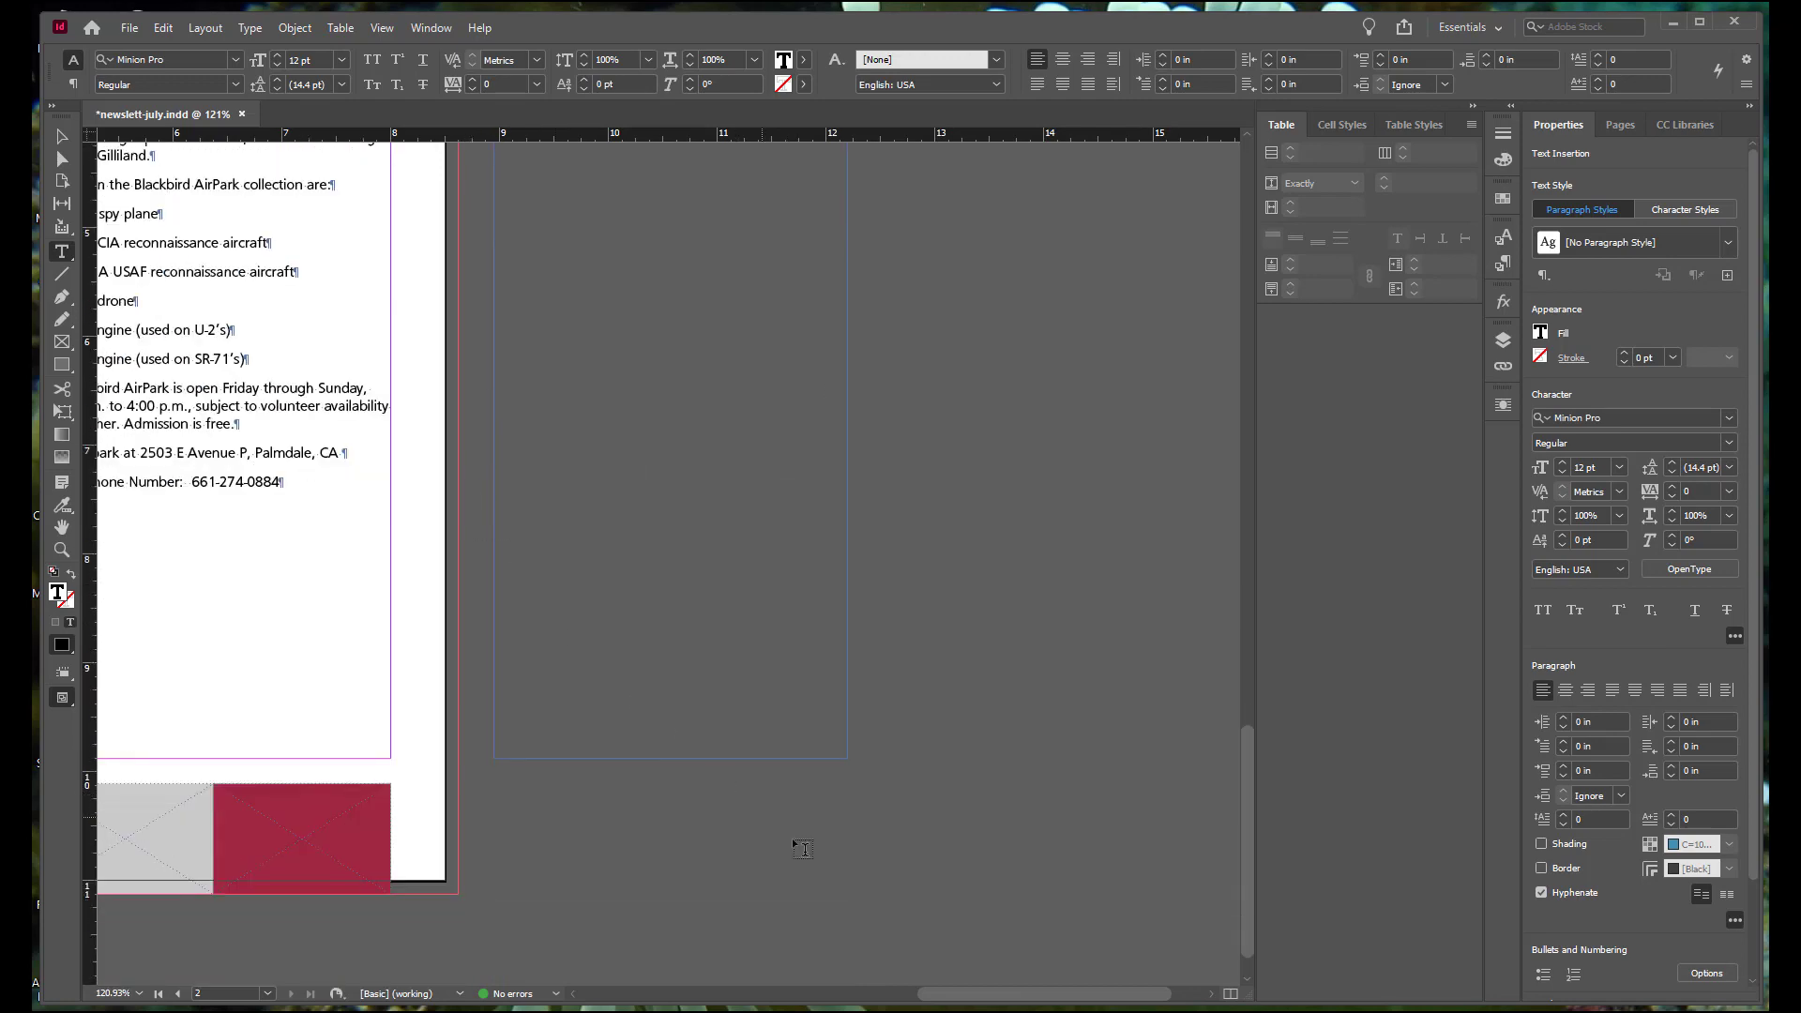
left_click_drag(924, 991, 842, 990)
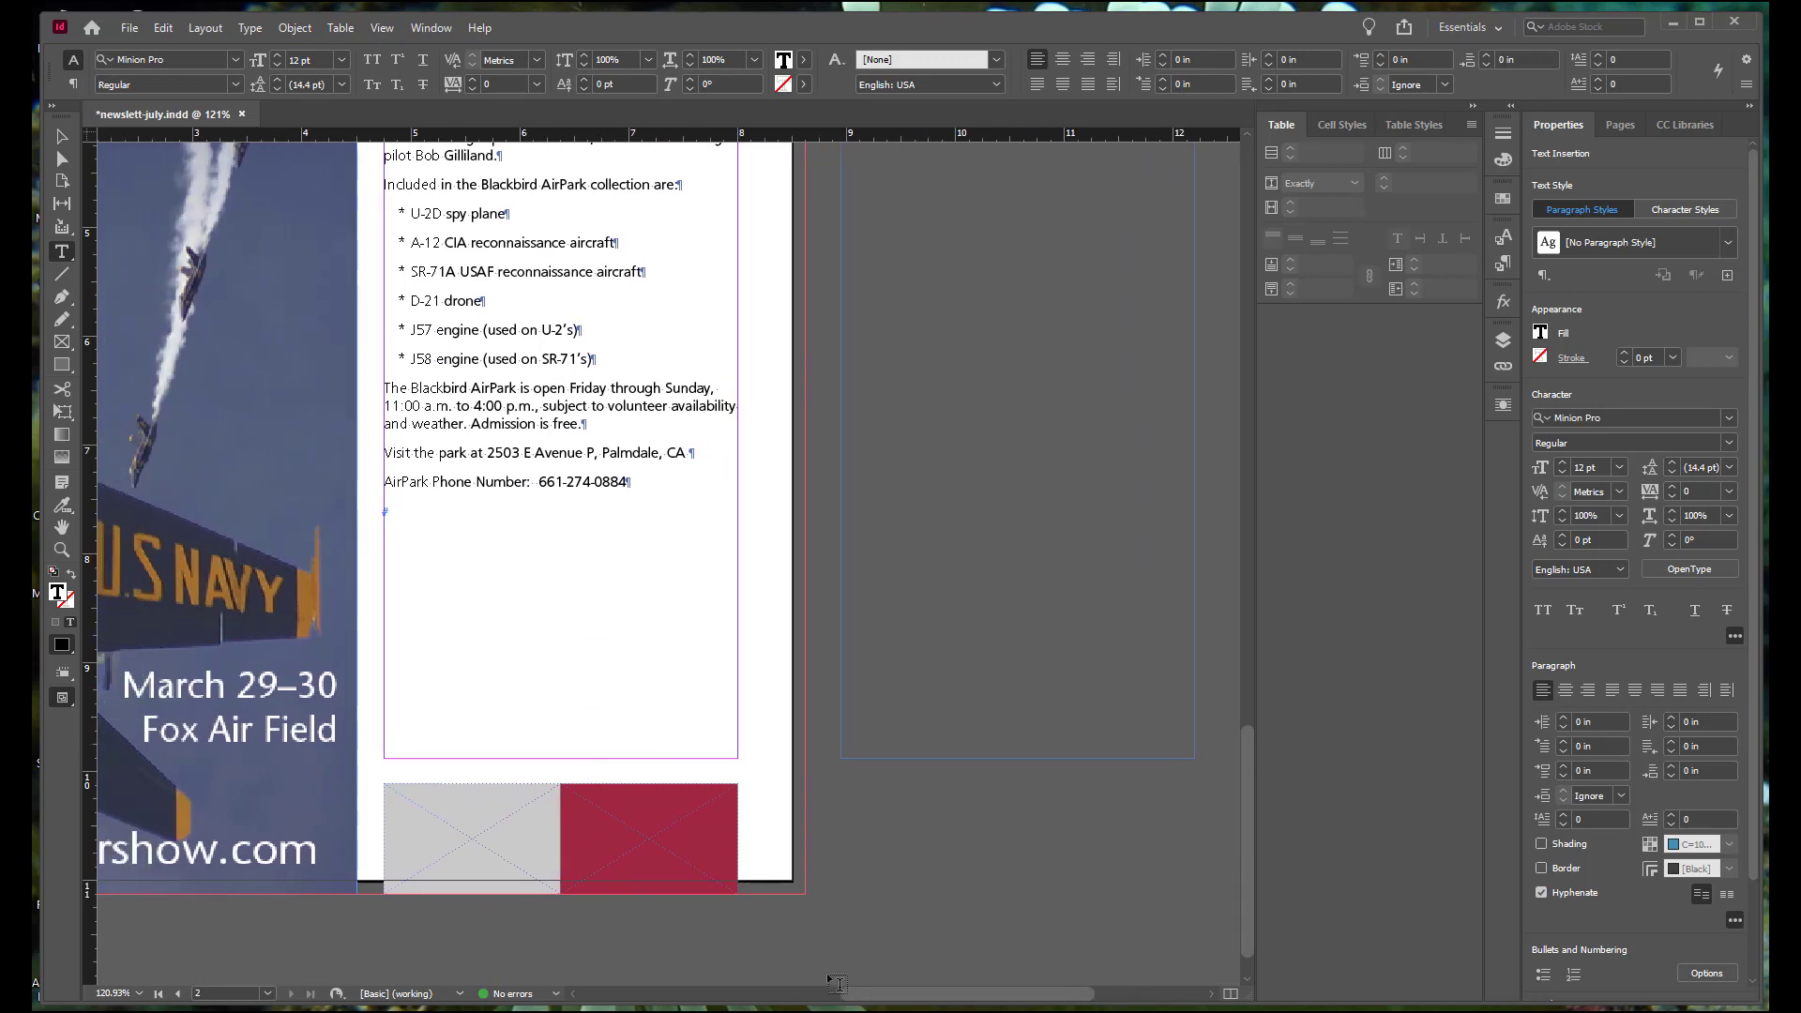
left_click(398, 481)
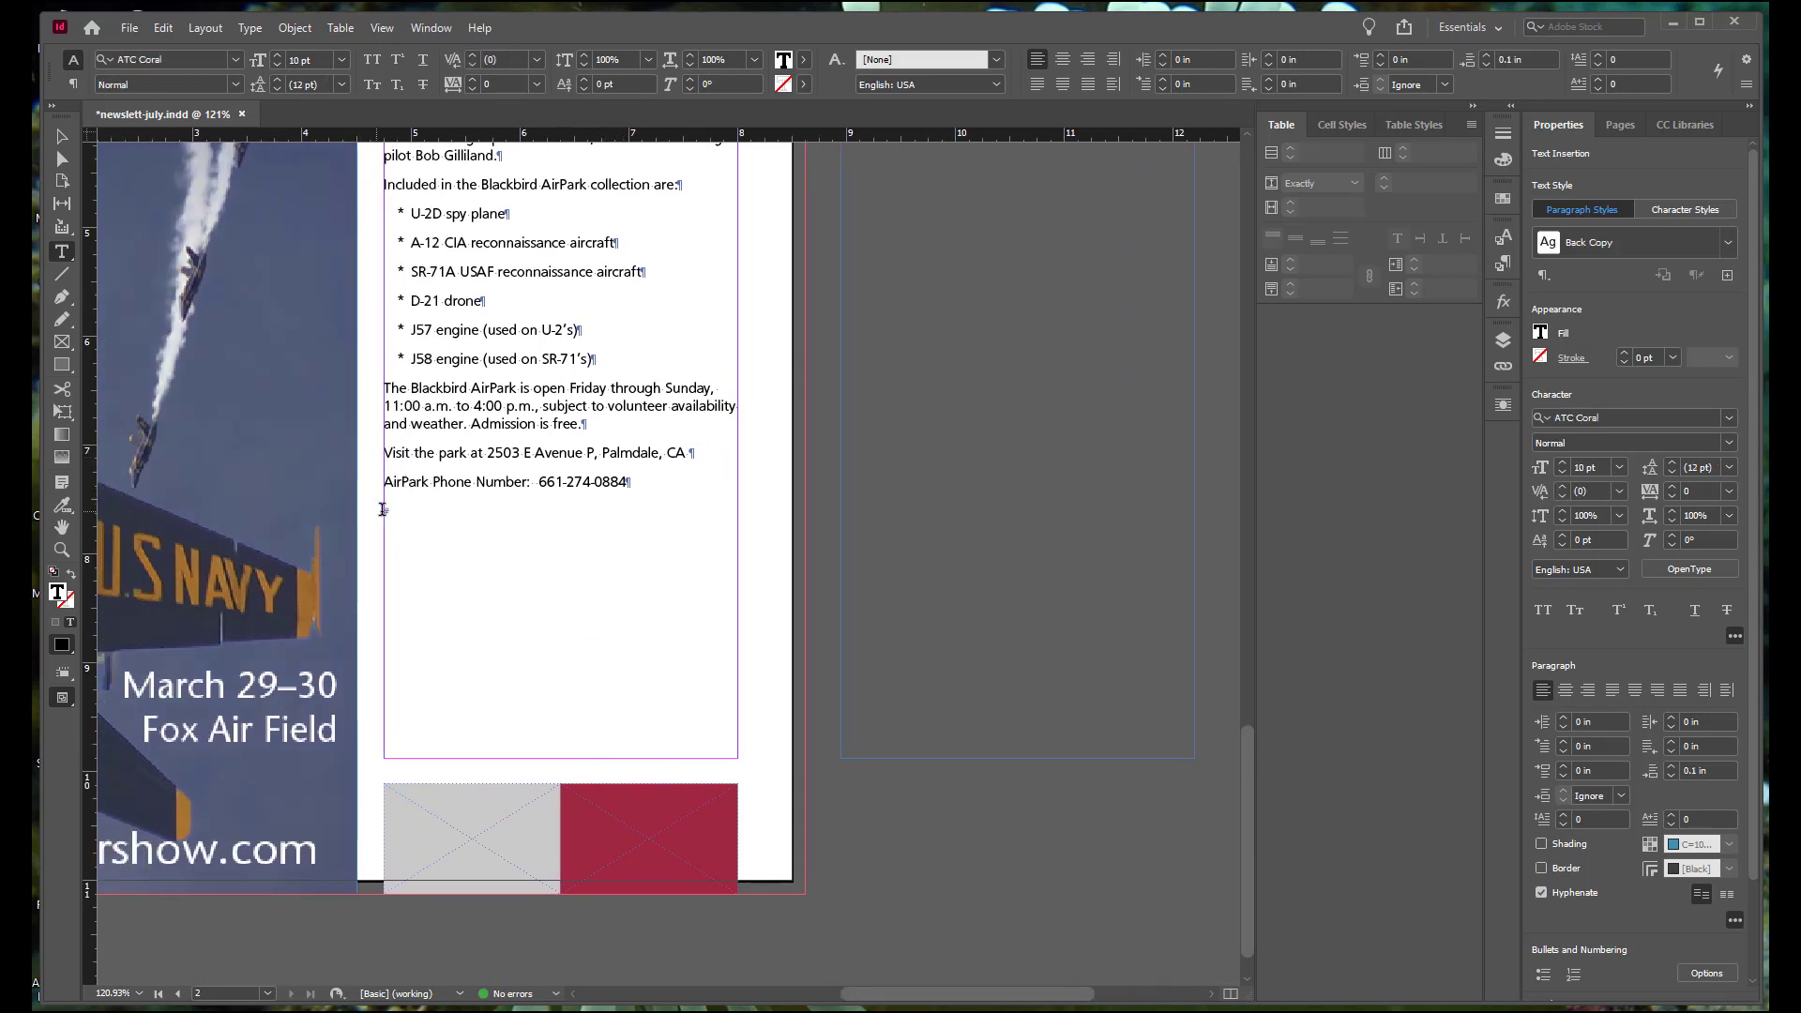
left_click(389, 512)
key("ctrl+v")
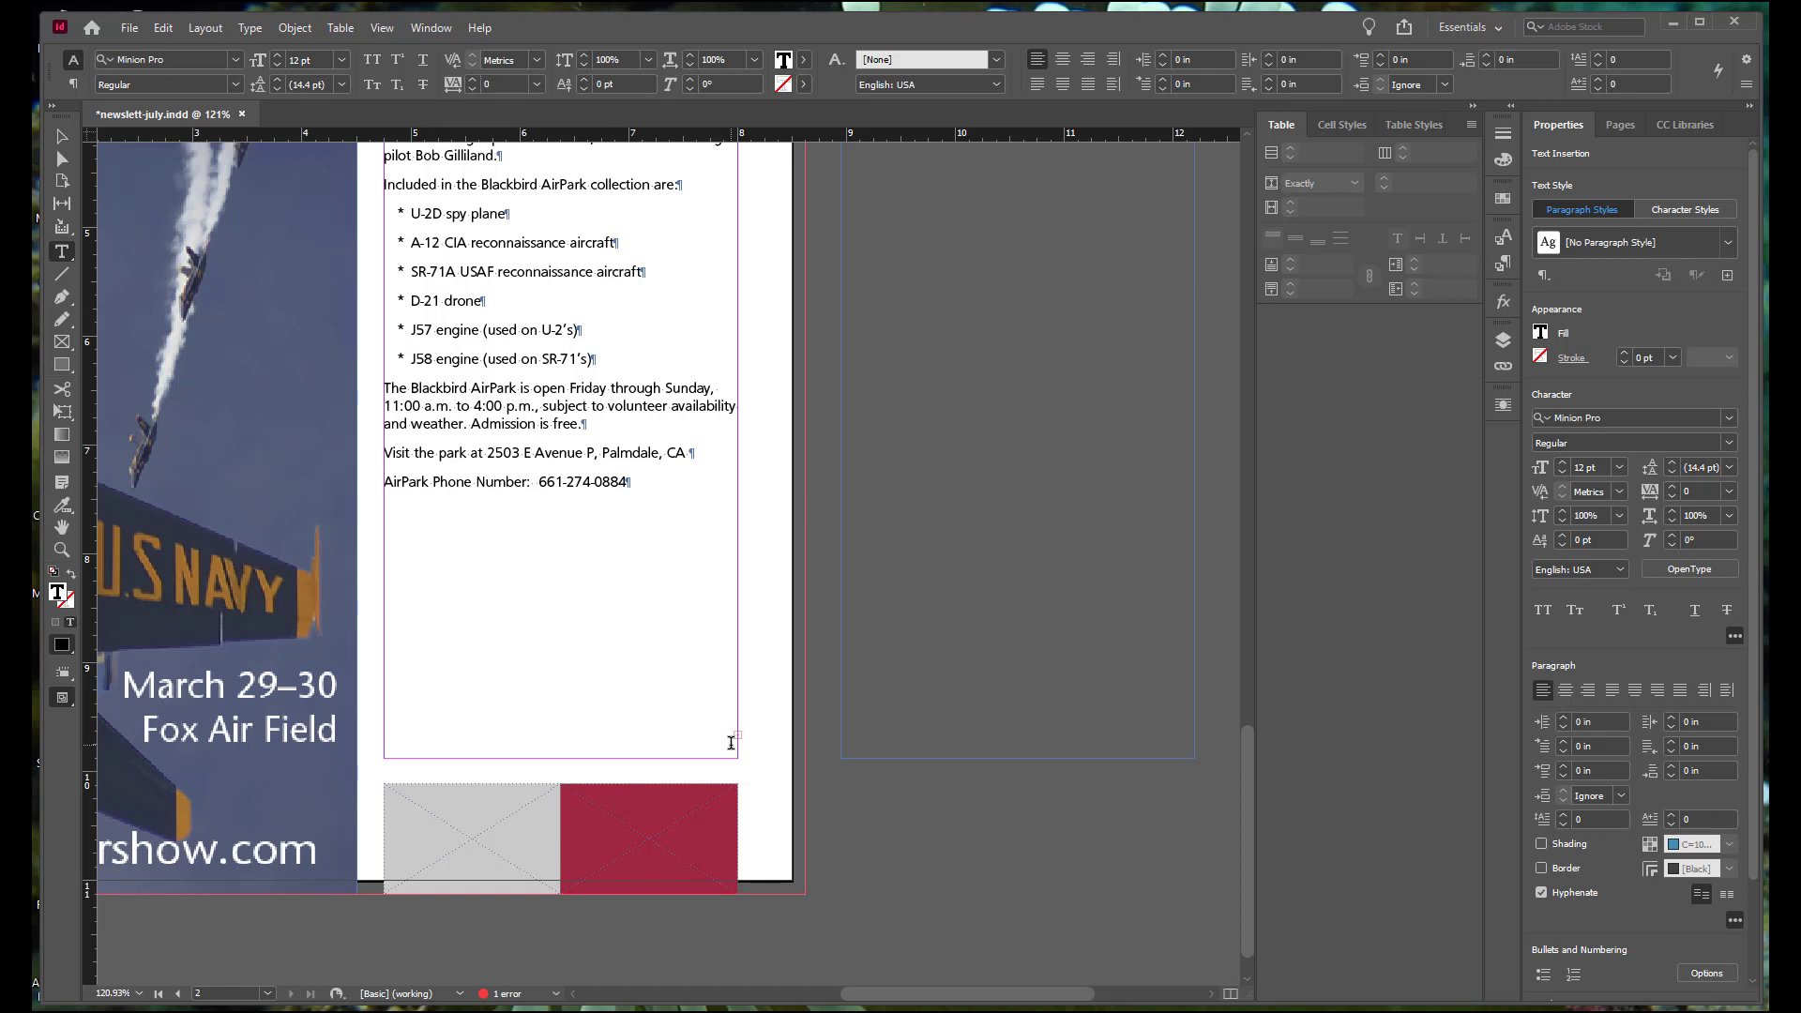
Step: Extend the article's text frame downward to a height of about 9.48 in so the pasted table fits
scroll(730, 741, "down", 1)
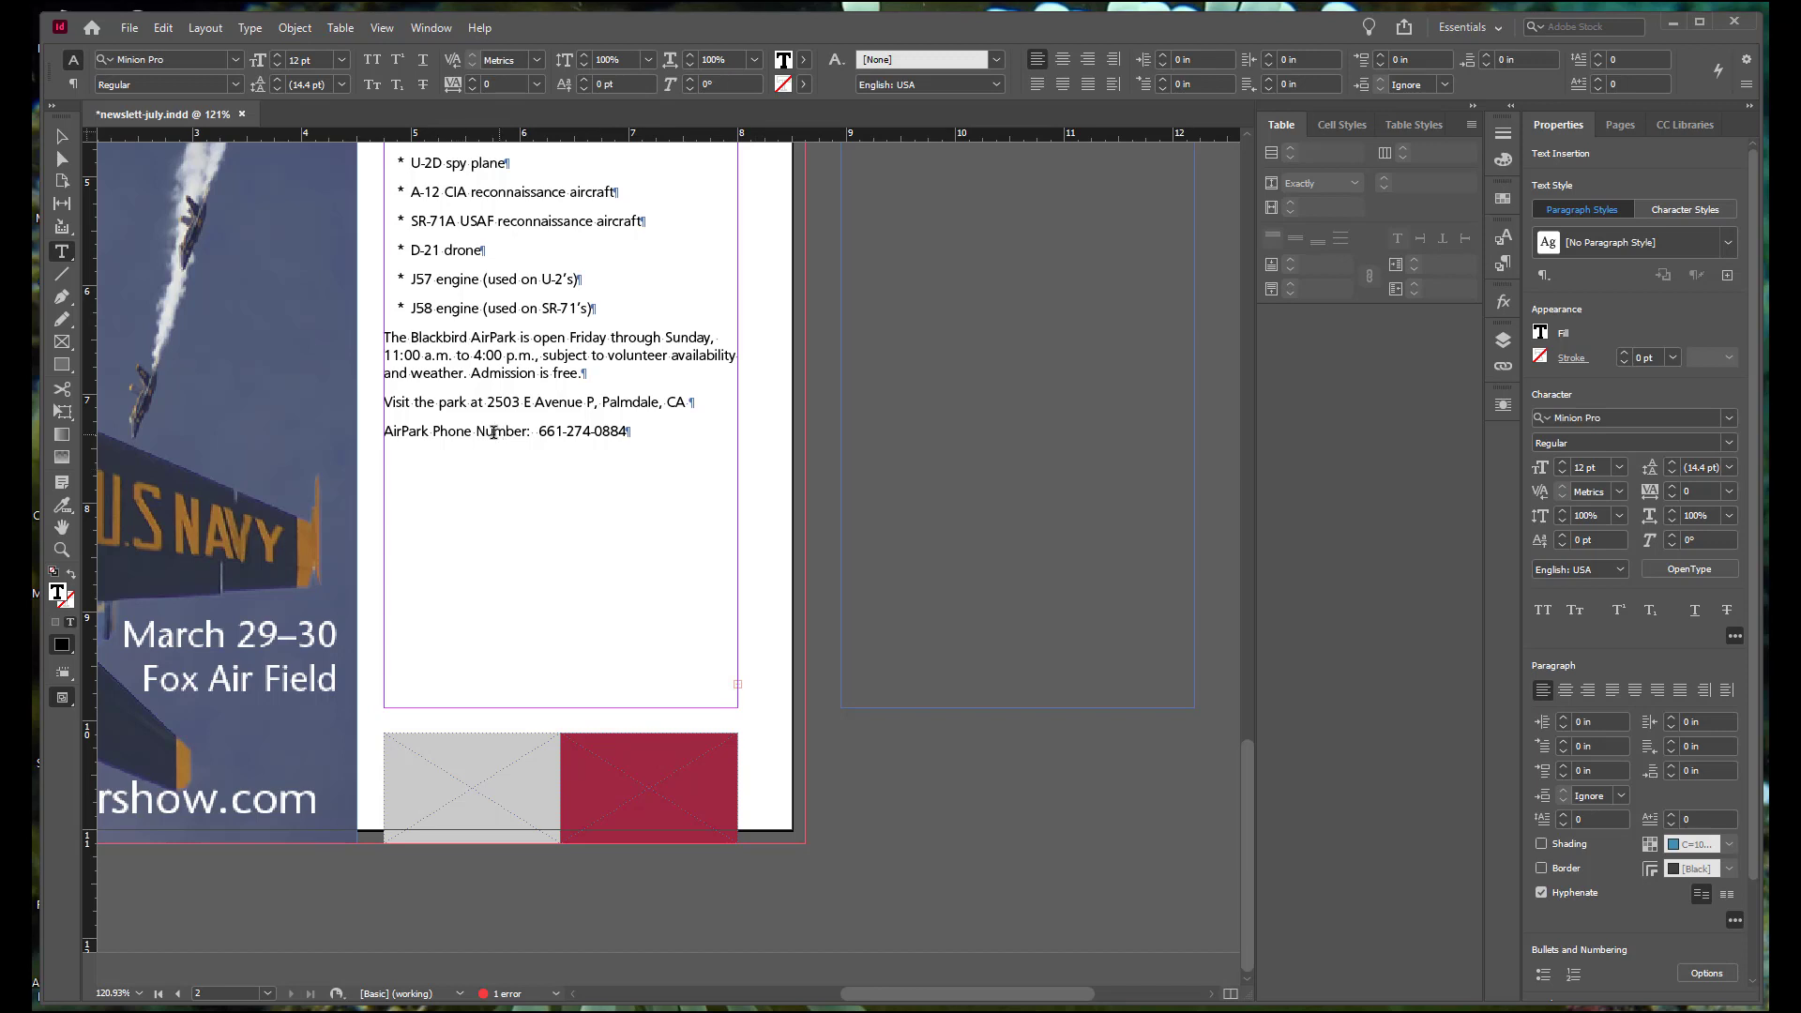
left_click(61, 136)
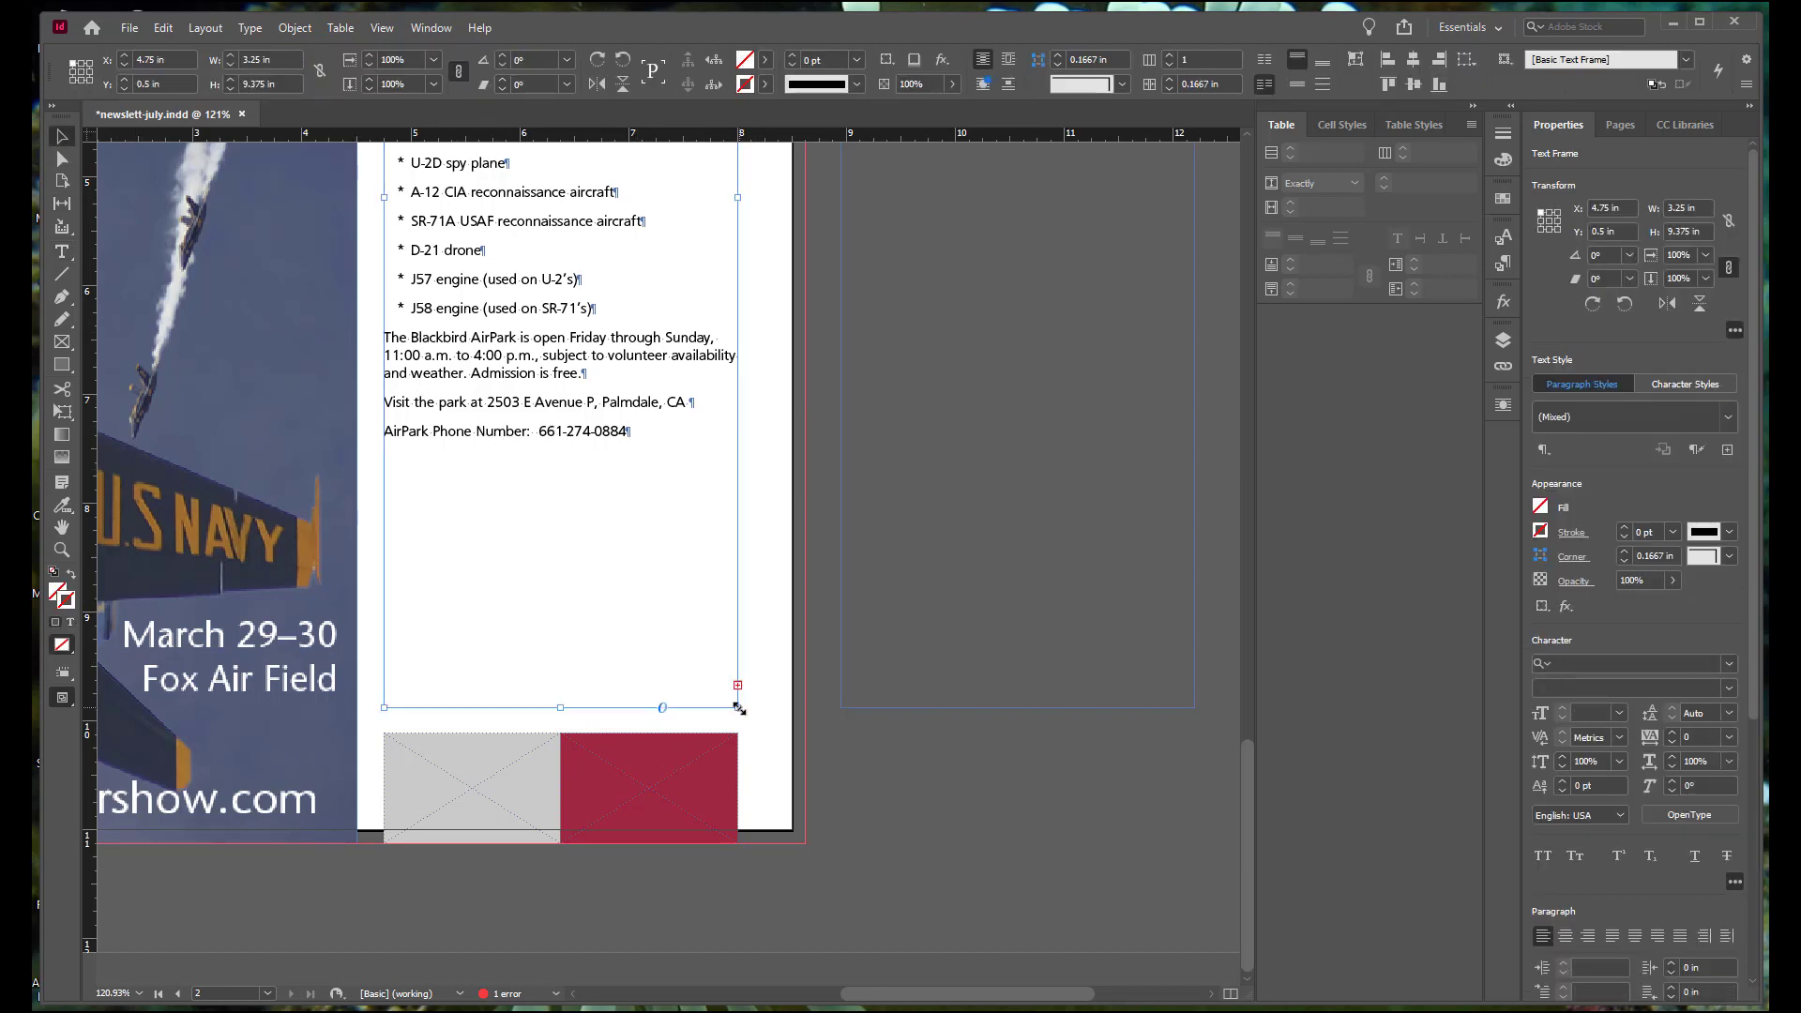
mouse_move(739, 709)
left_mouse_down()
mouse_move(743, 751)
mouse_move(739, 720)
left_mouse_up()
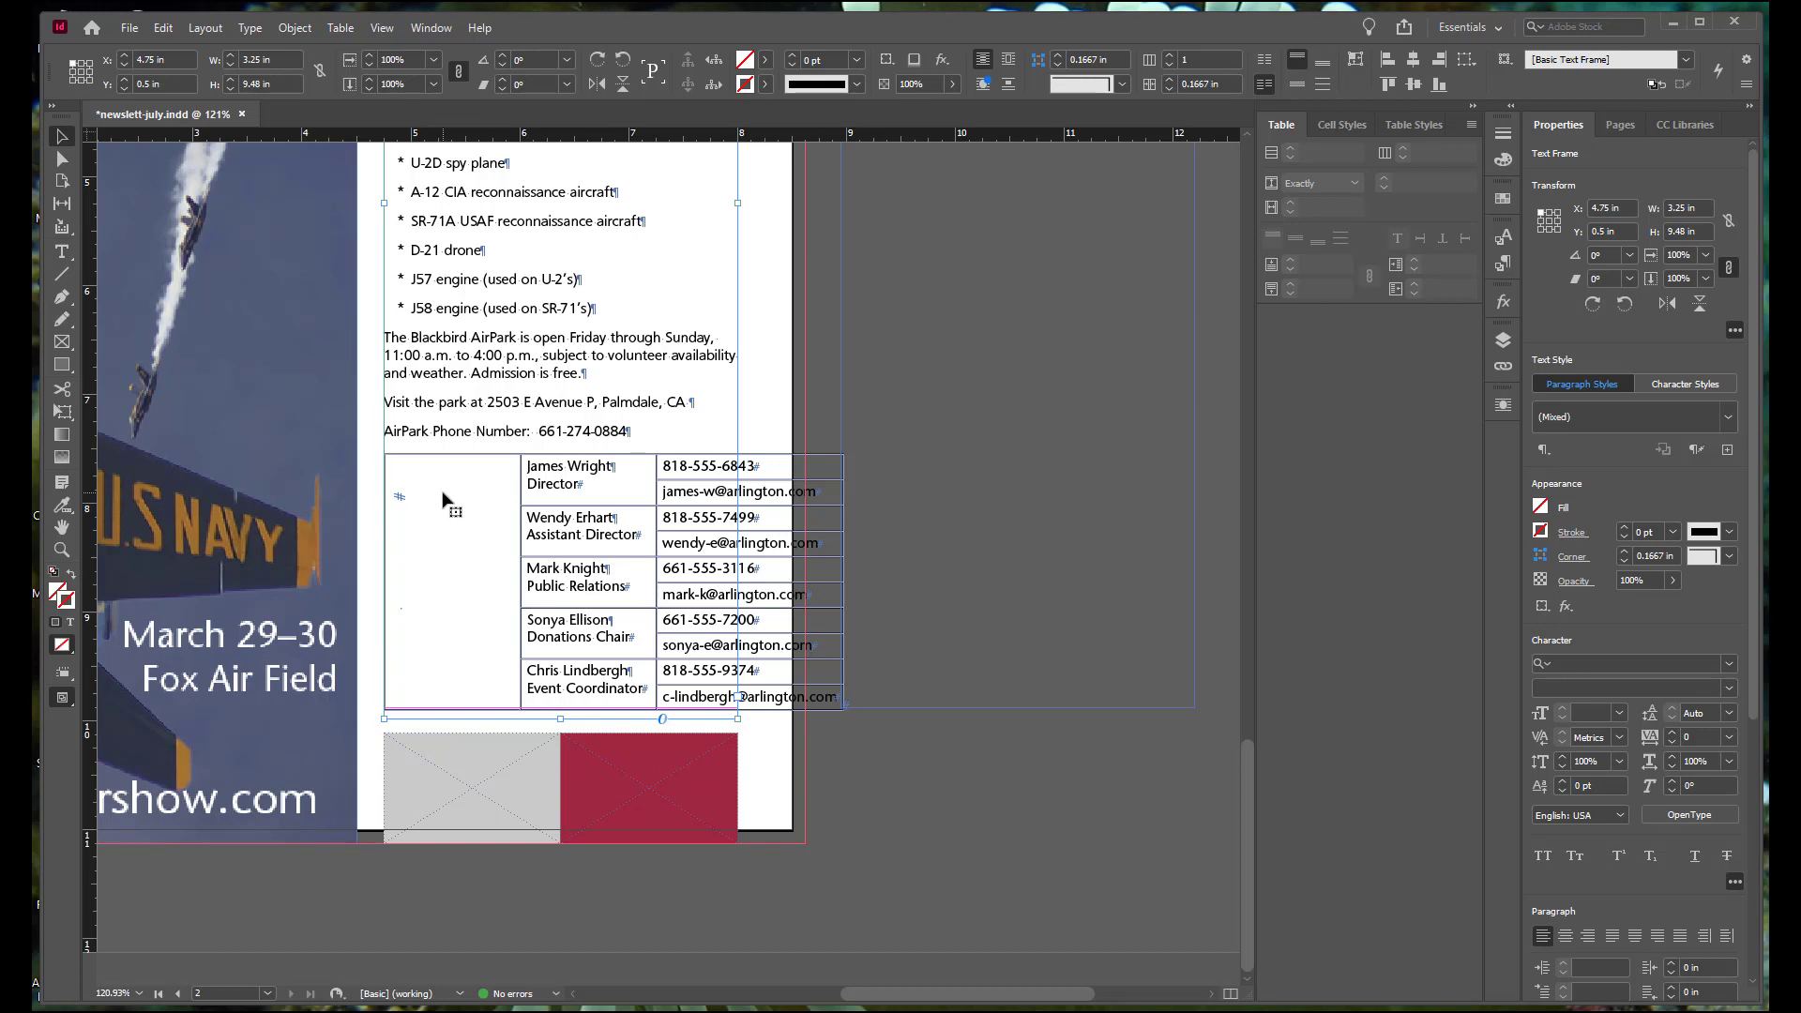
Step: Move the empty text frame on the pasteboard away from the table and delete it
left_click(842, 551)
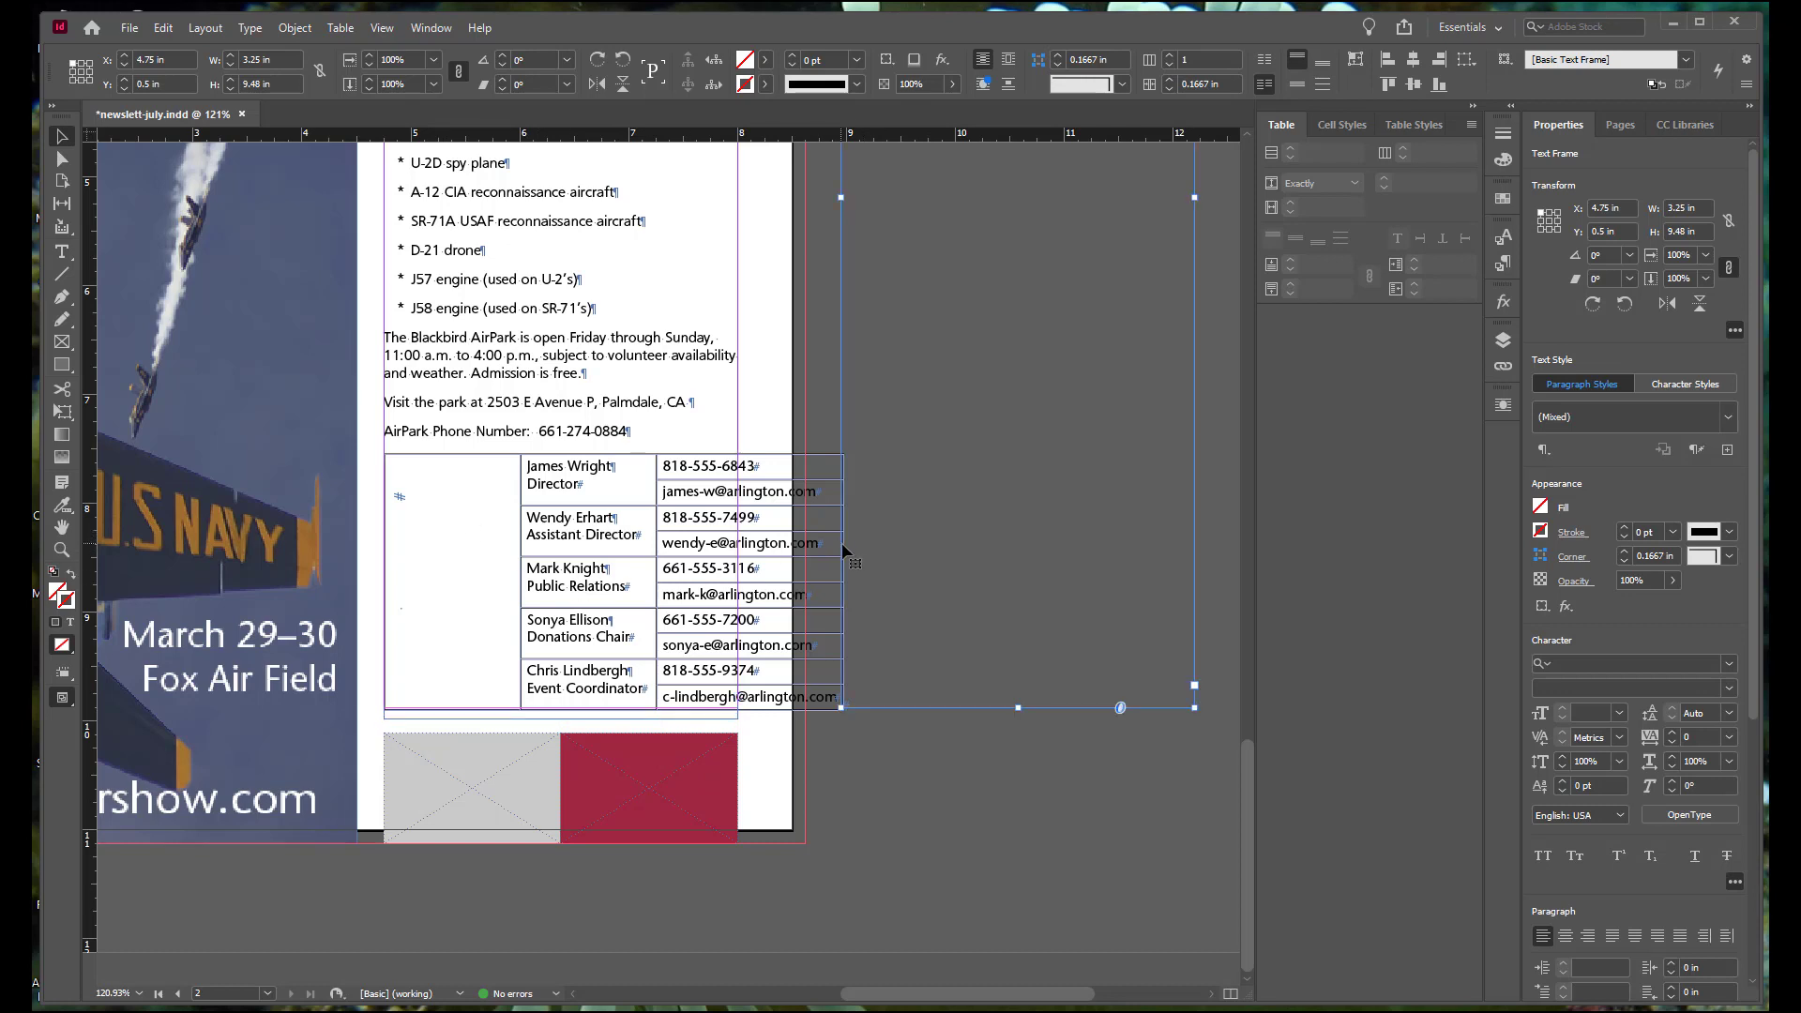
left_click_drag(841, 419, 921, 424)
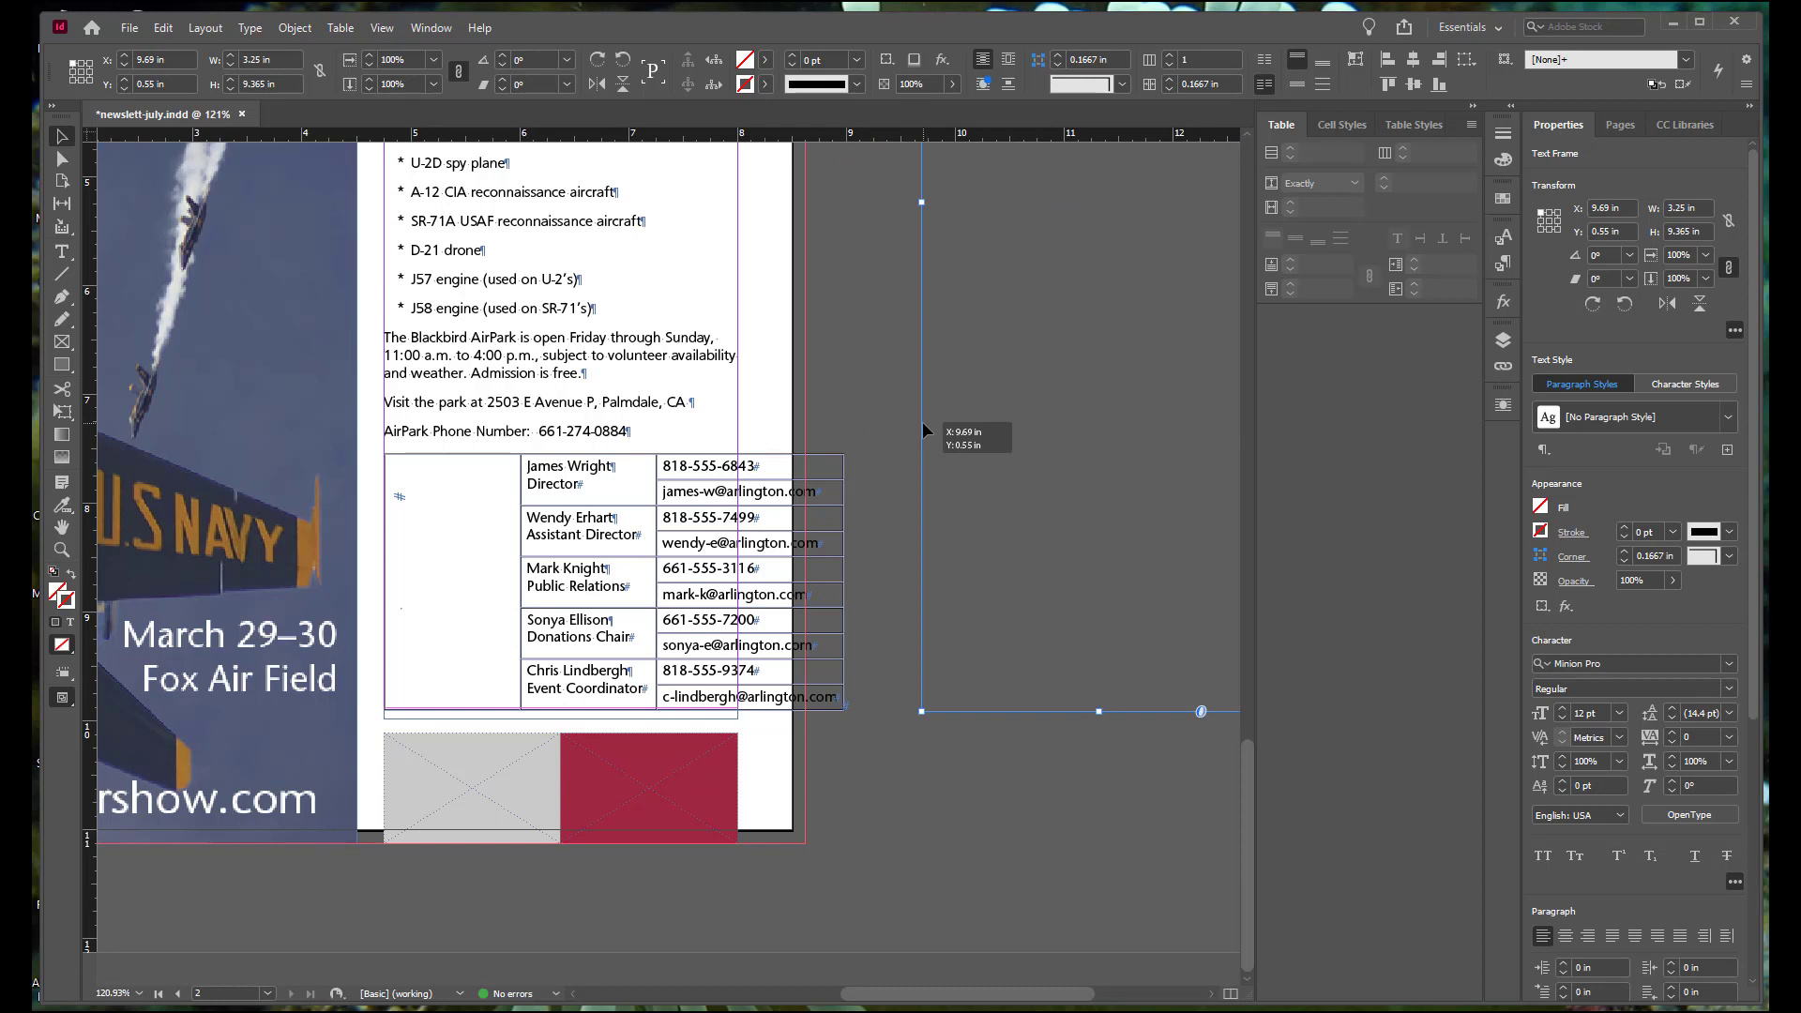
key("Delete")
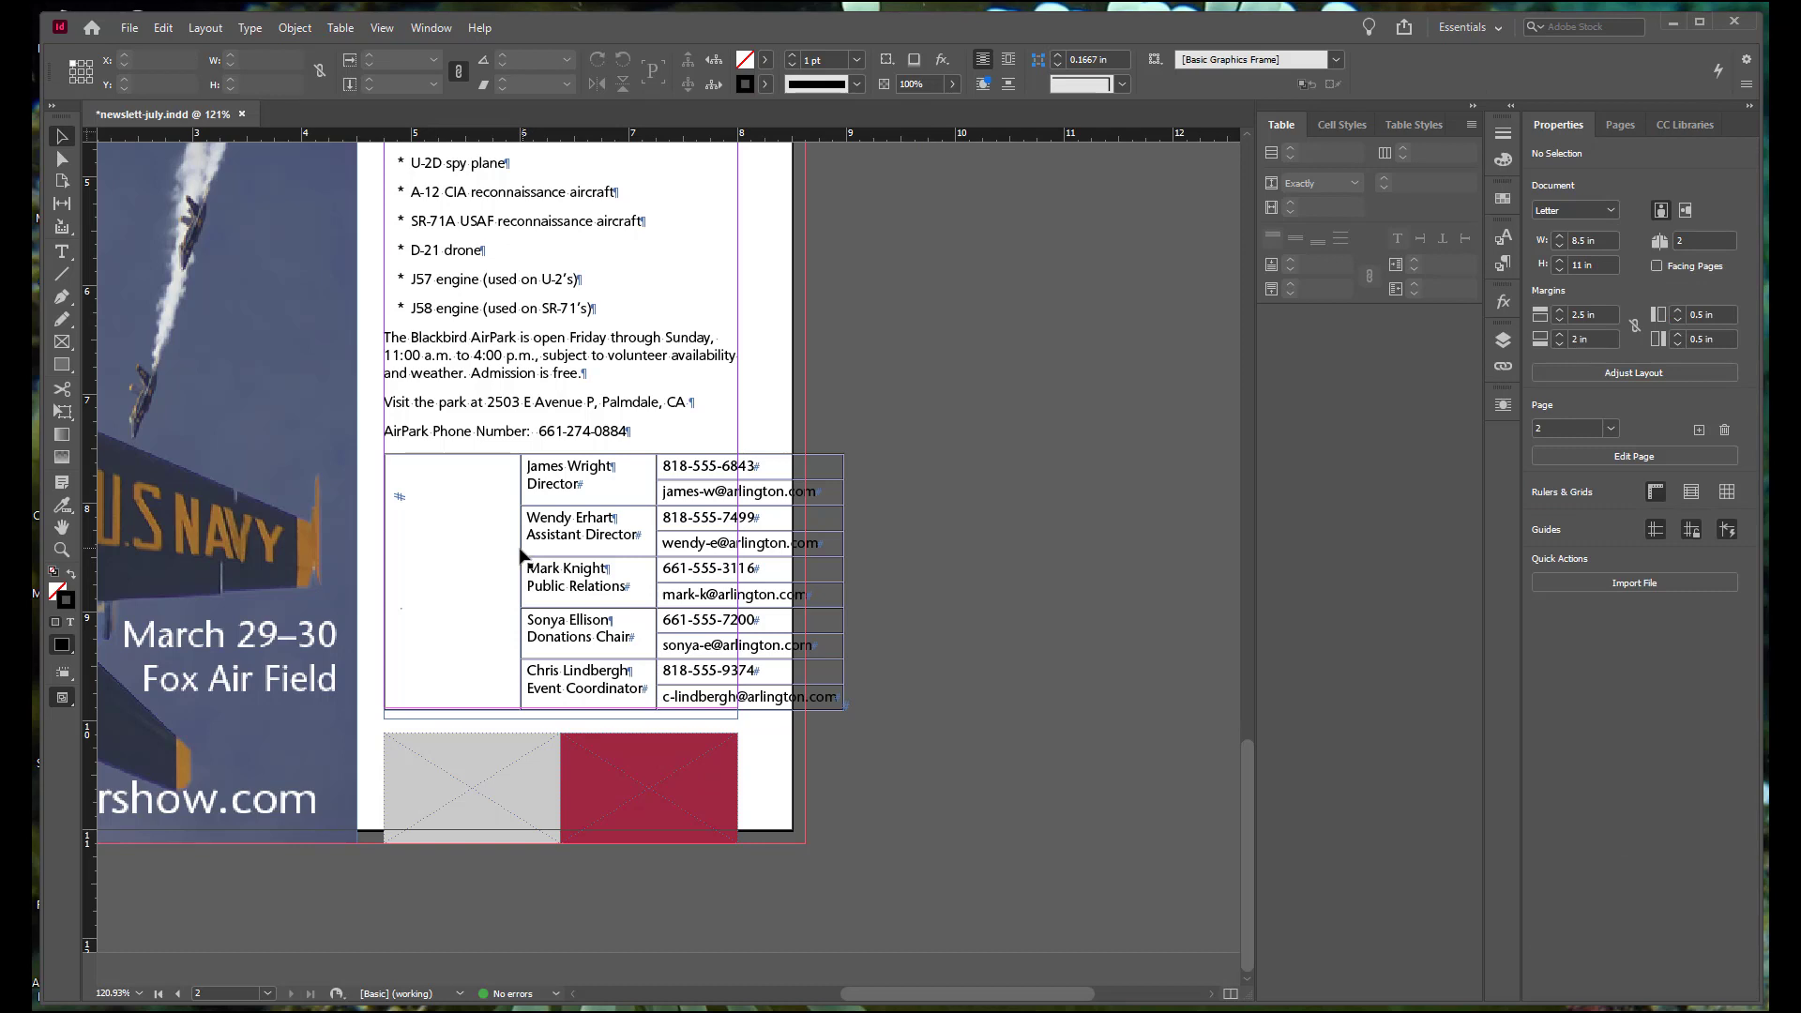
Step: Narrow the table's first column until the table fits the text frame's width, and extend the frame to about 9.77 in high
left_click_drag(522, 555, 412, 537)
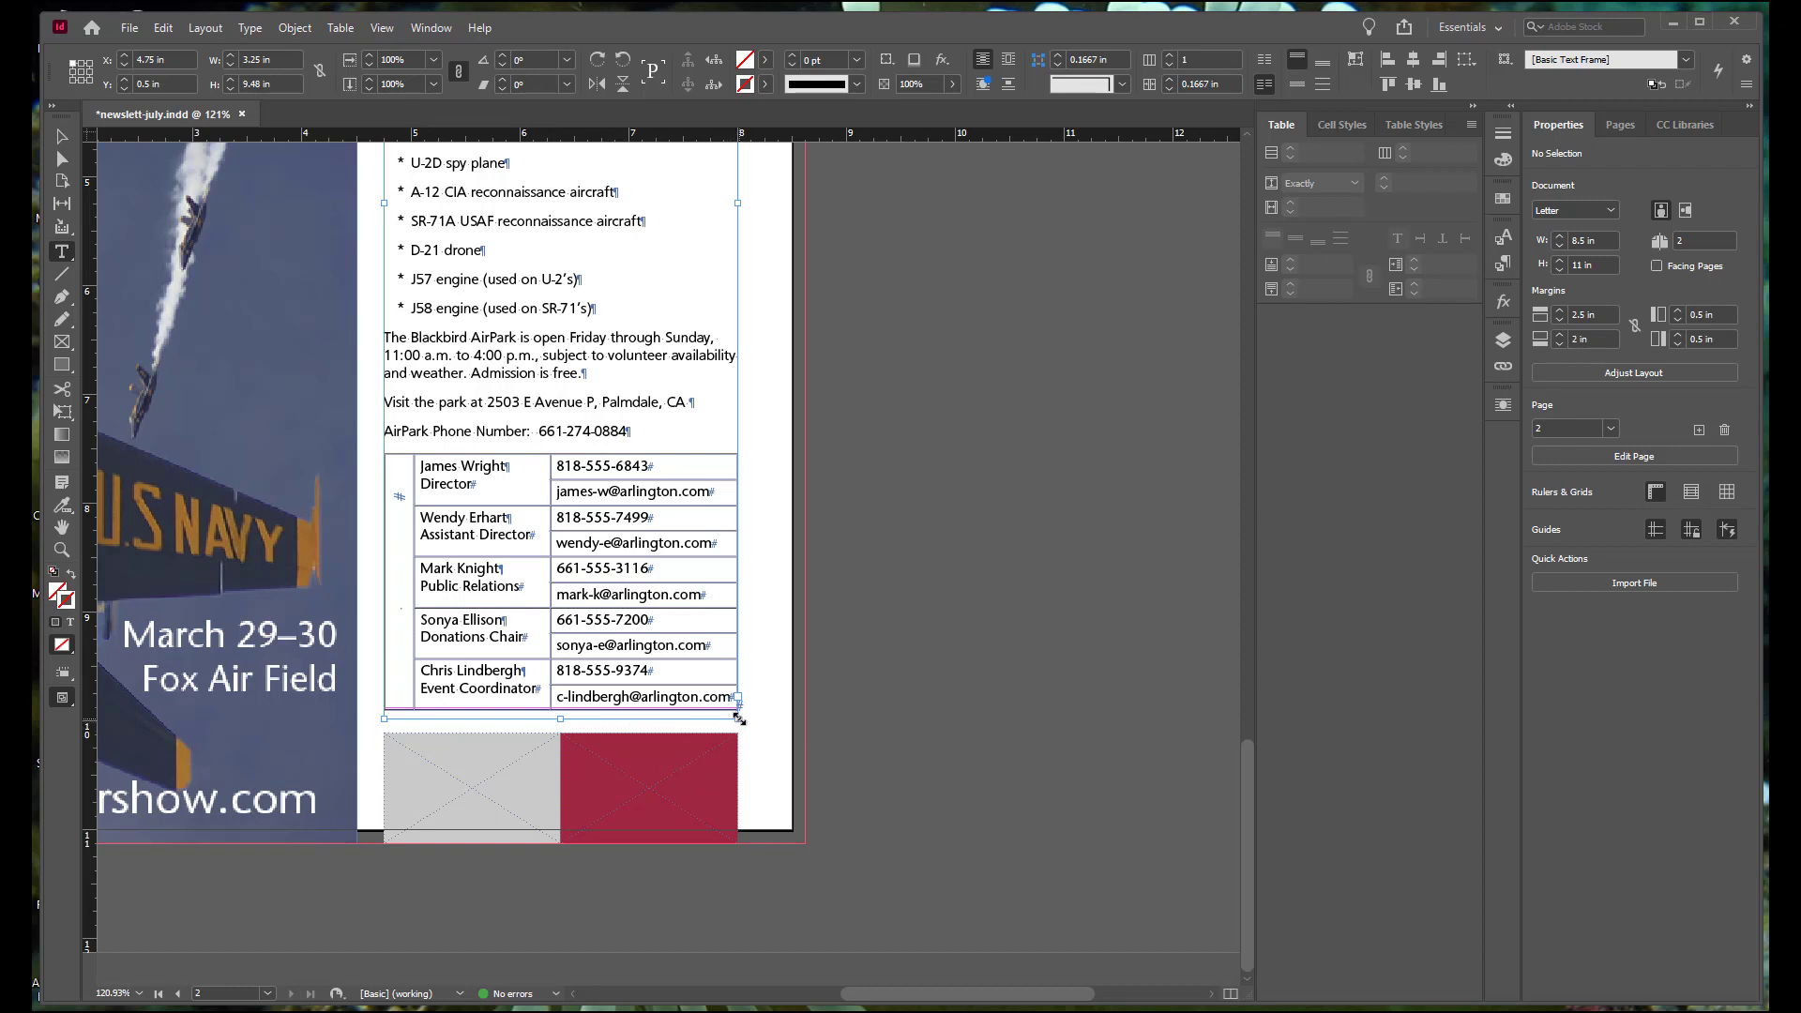
left_click_drag(739, 718, 734, 749)
left_click_drag(736, 750, 737, 751)
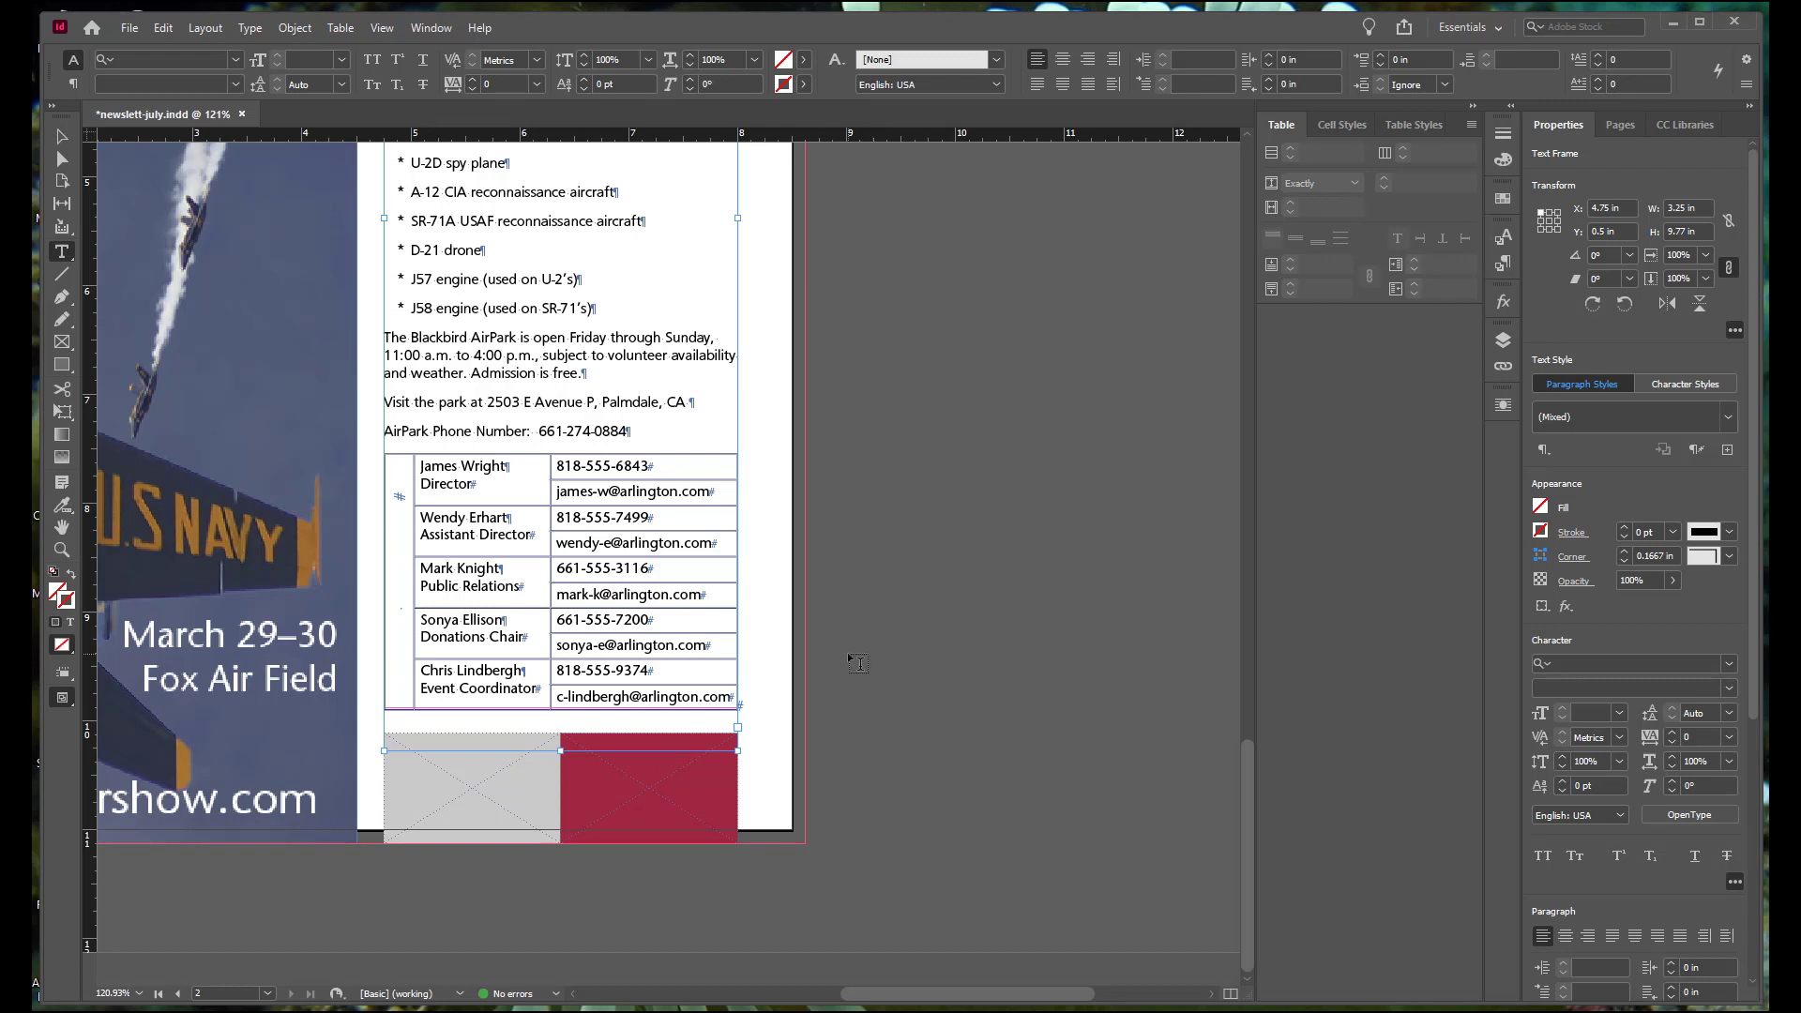
Step: Distribute the rows evenly for the whole phone and e-mail column of the contact table
left_click(623, 448)
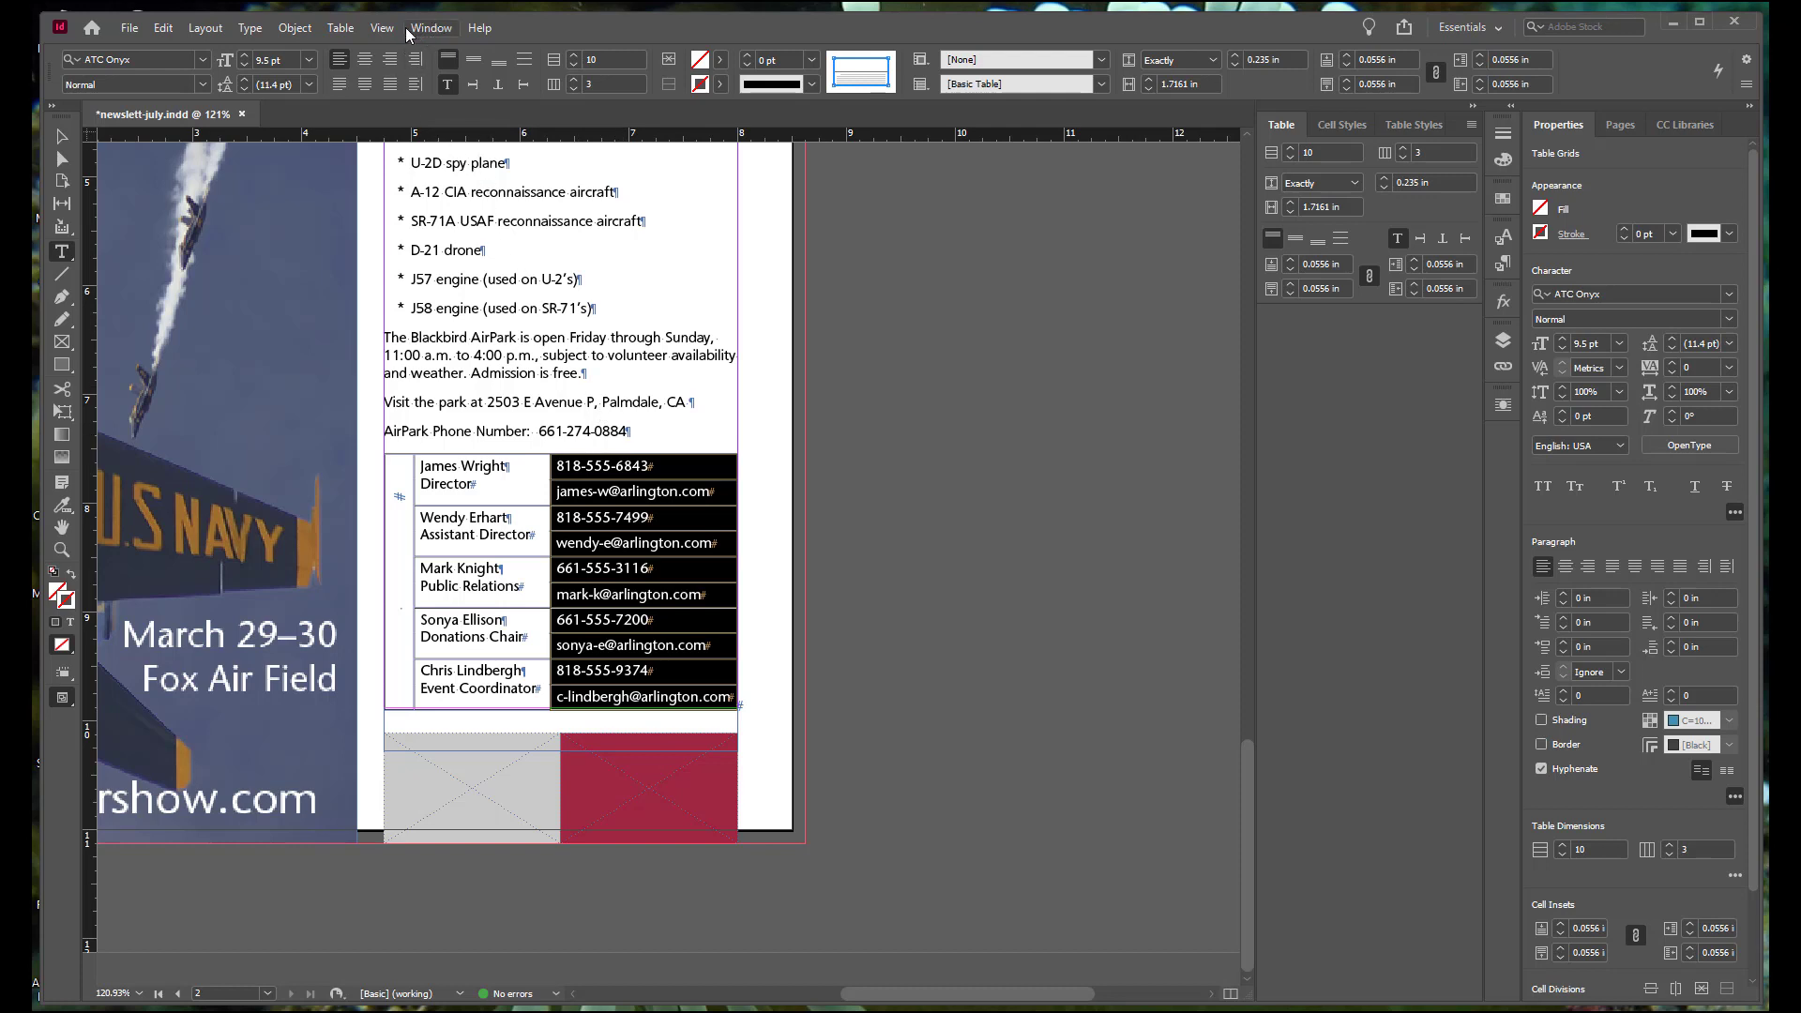
left_click(340, 28)
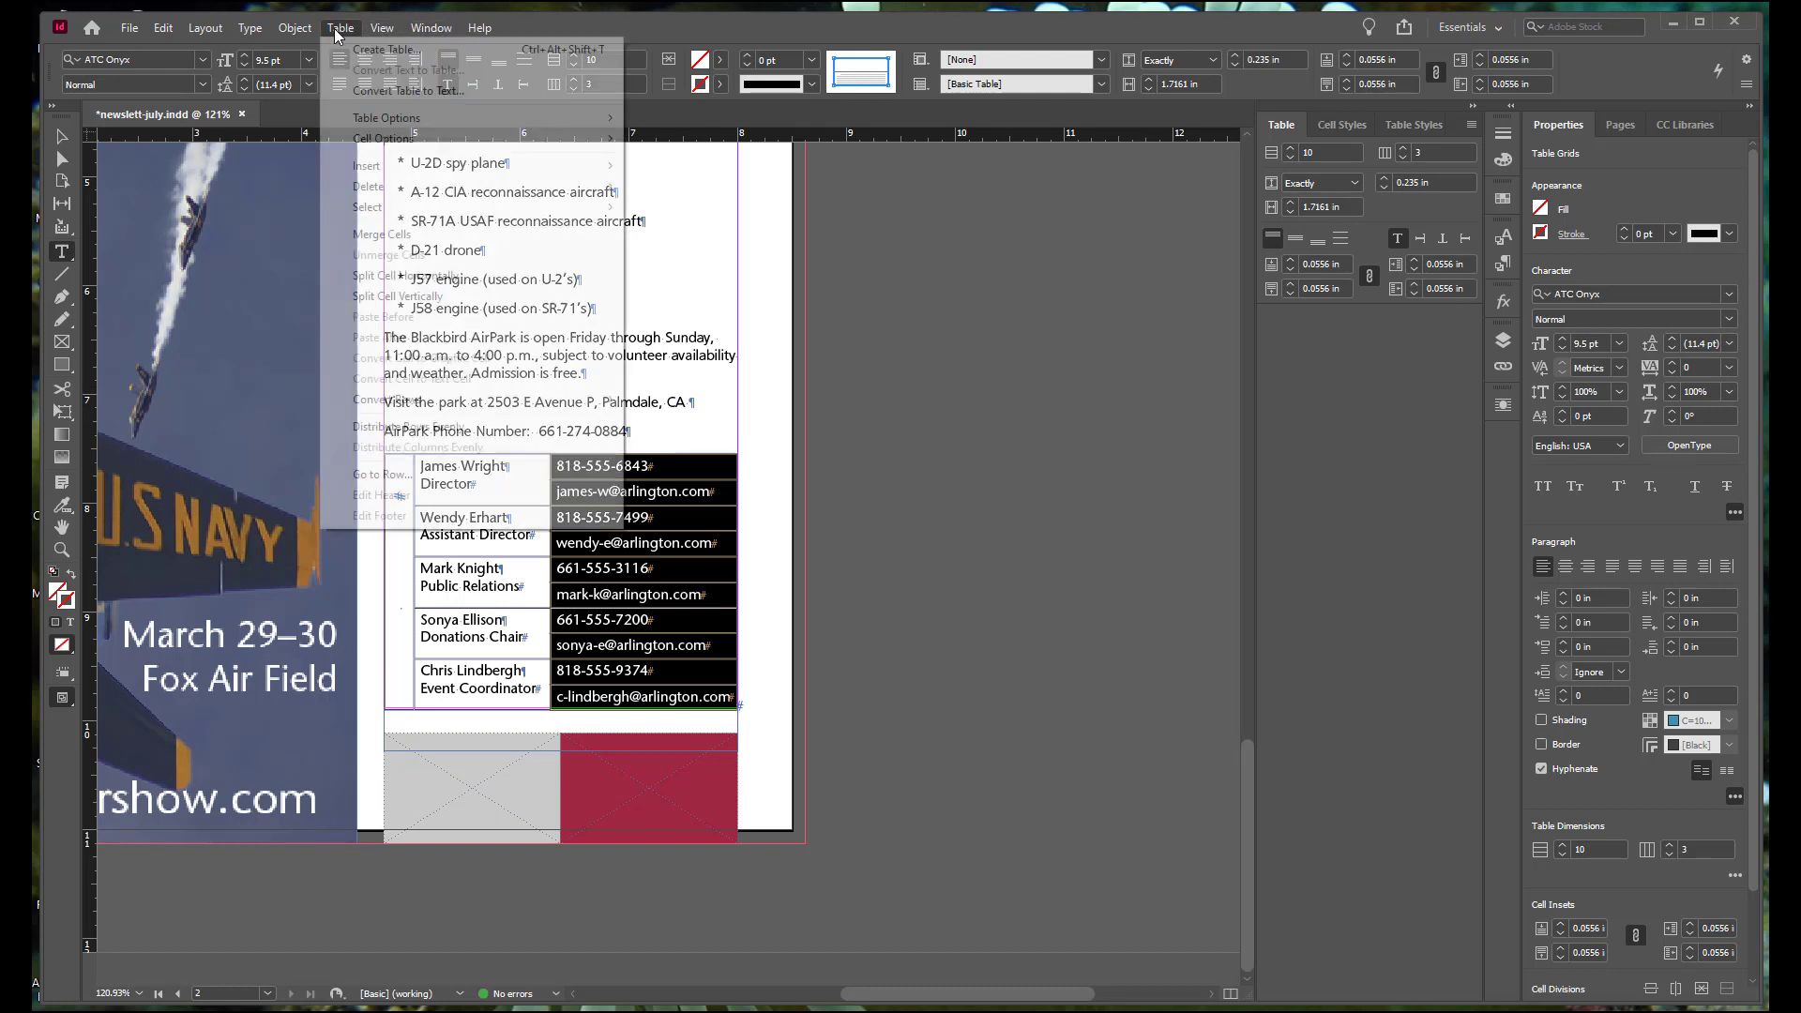
left_click(394, 426)
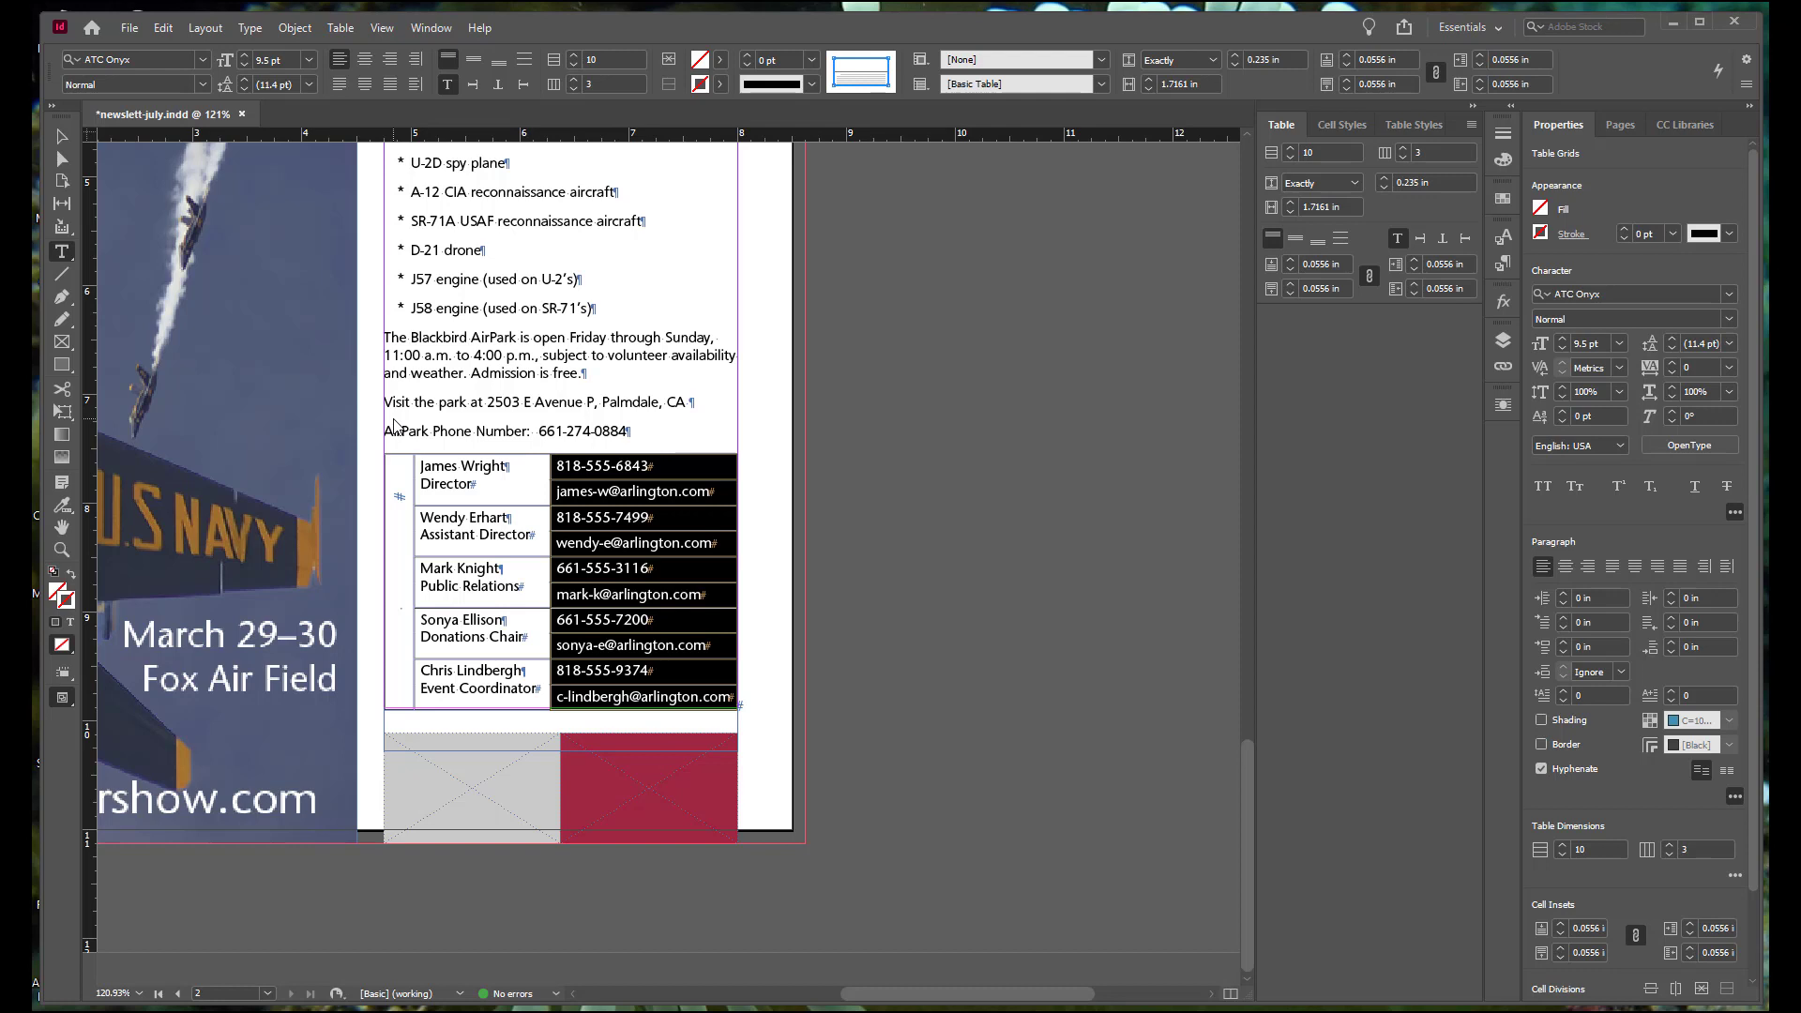
Step: Set the contact table's border to a 0.5 pt weight in PANTONE 194 C
left_click(500, 466)
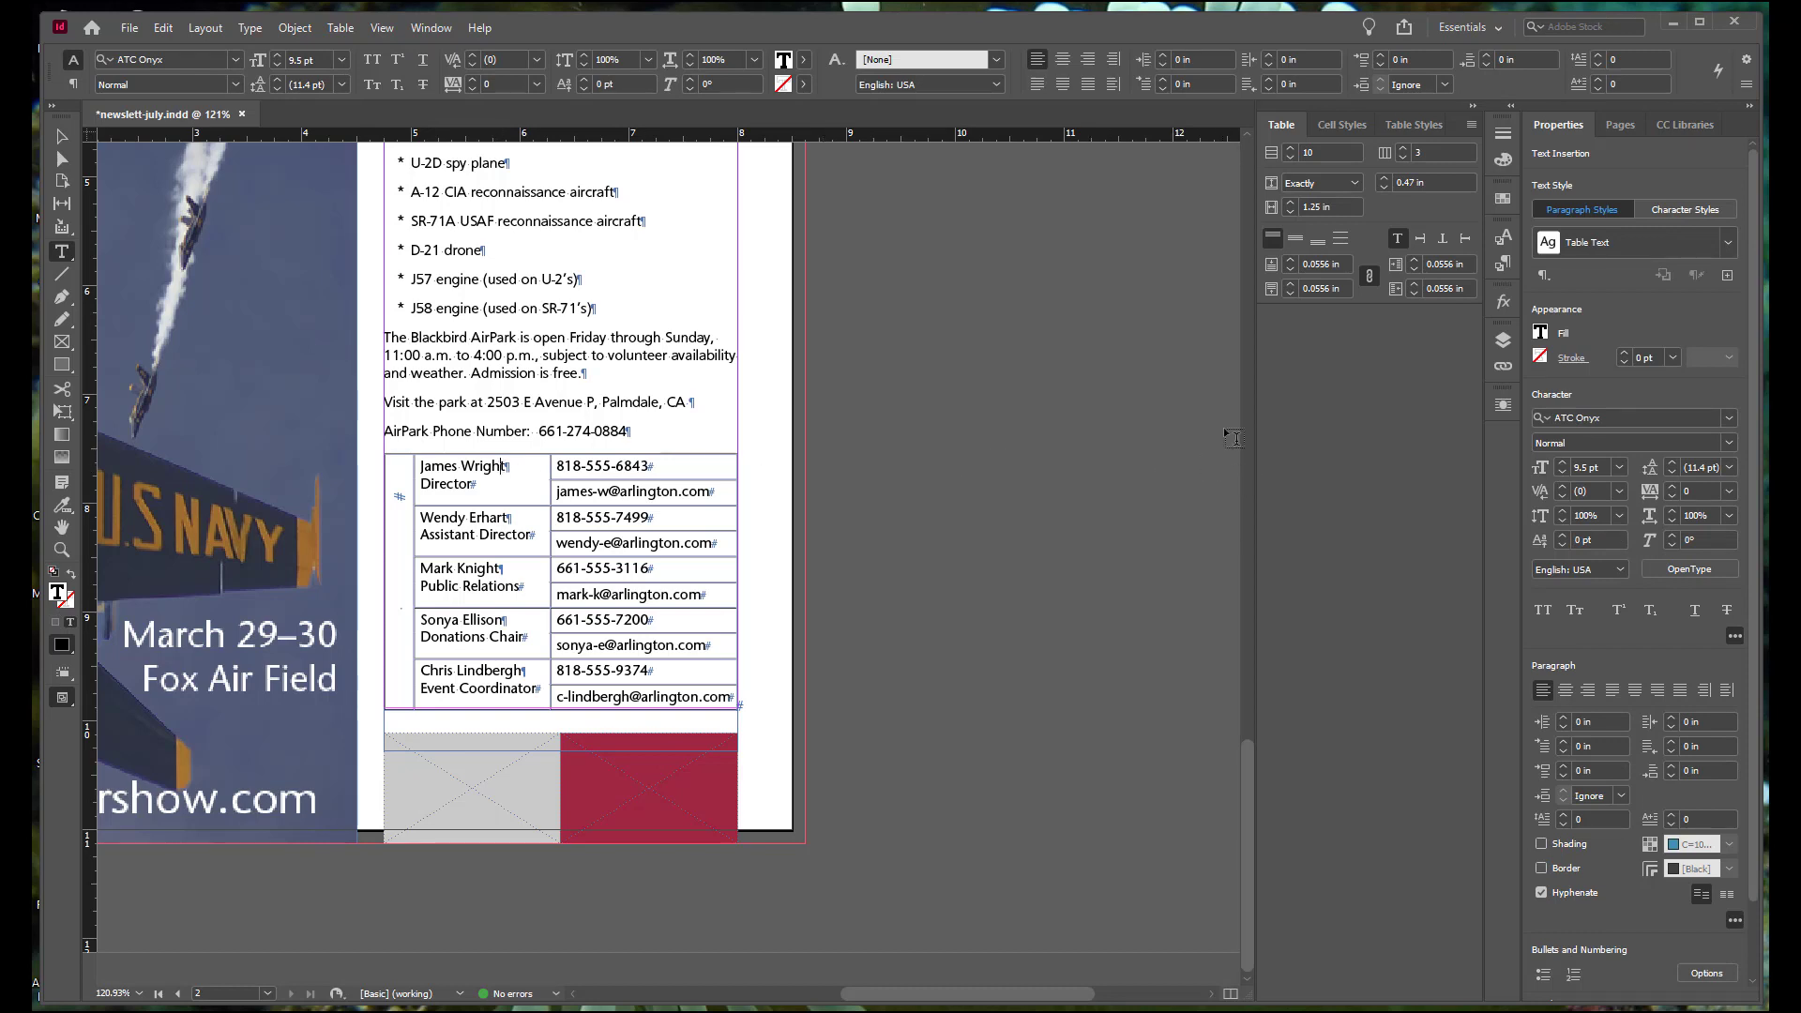
left_click(1468, 125)
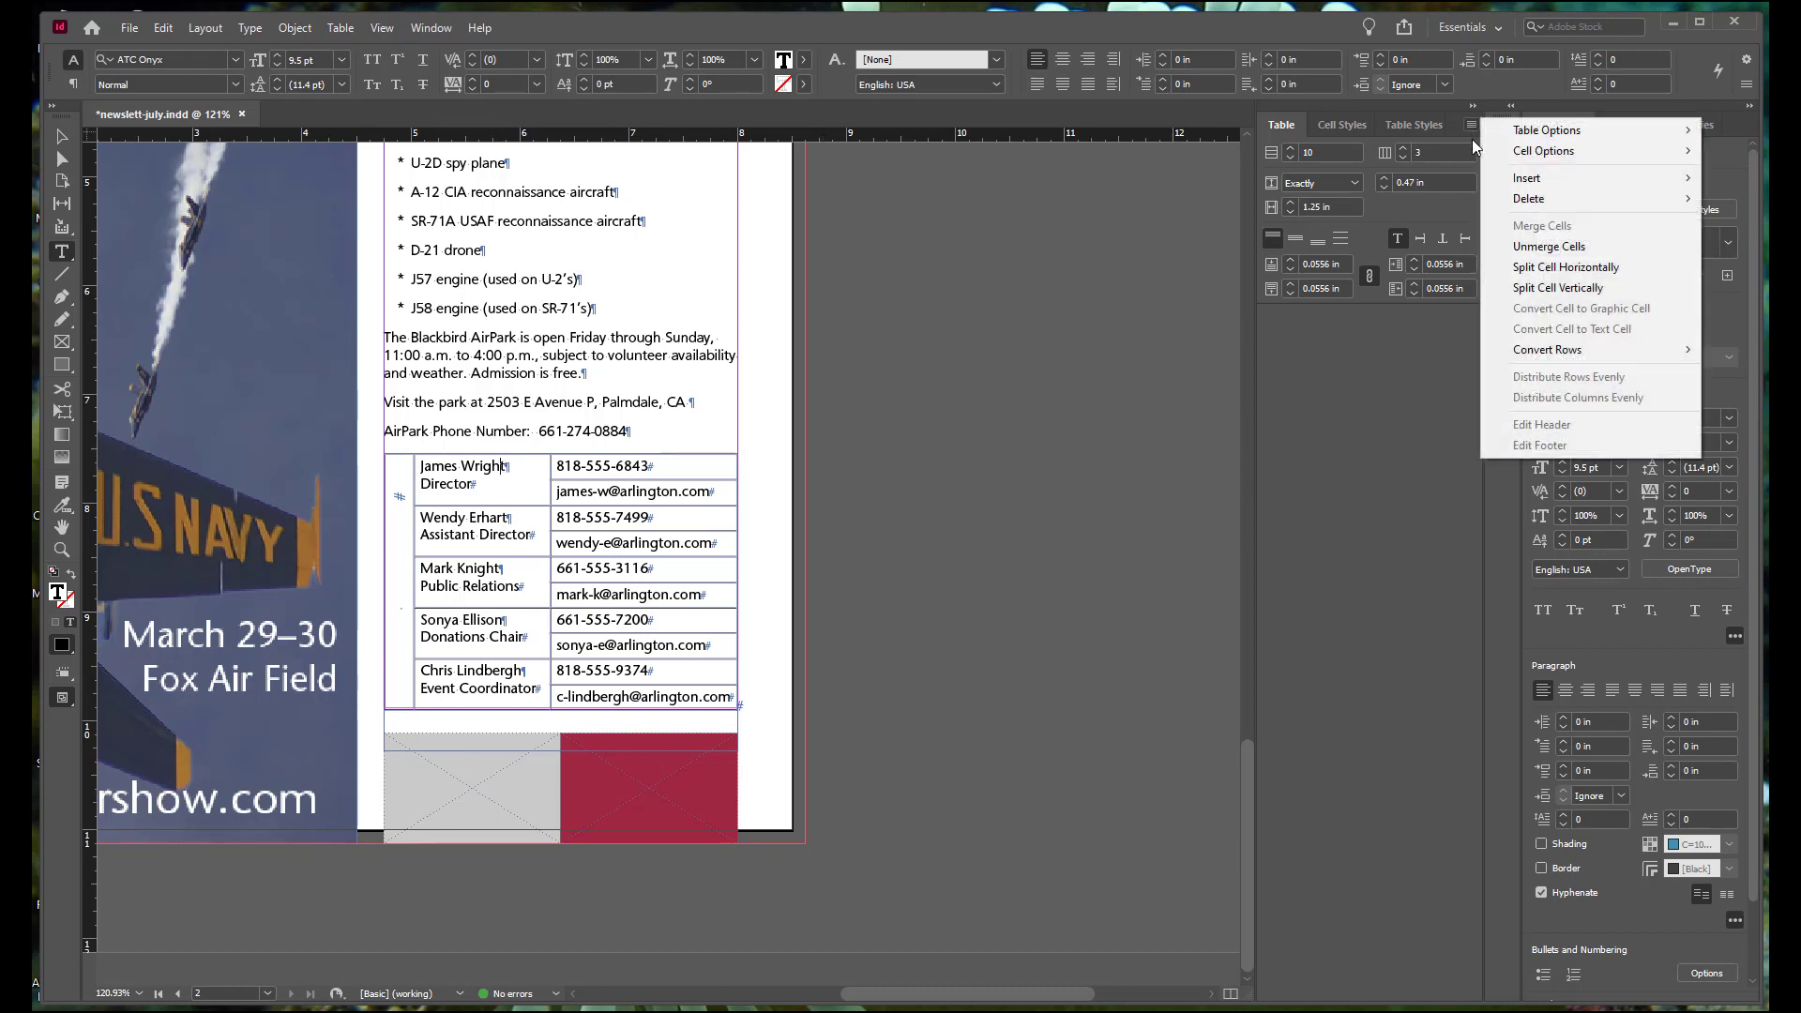
mouse_move(1524, 140)
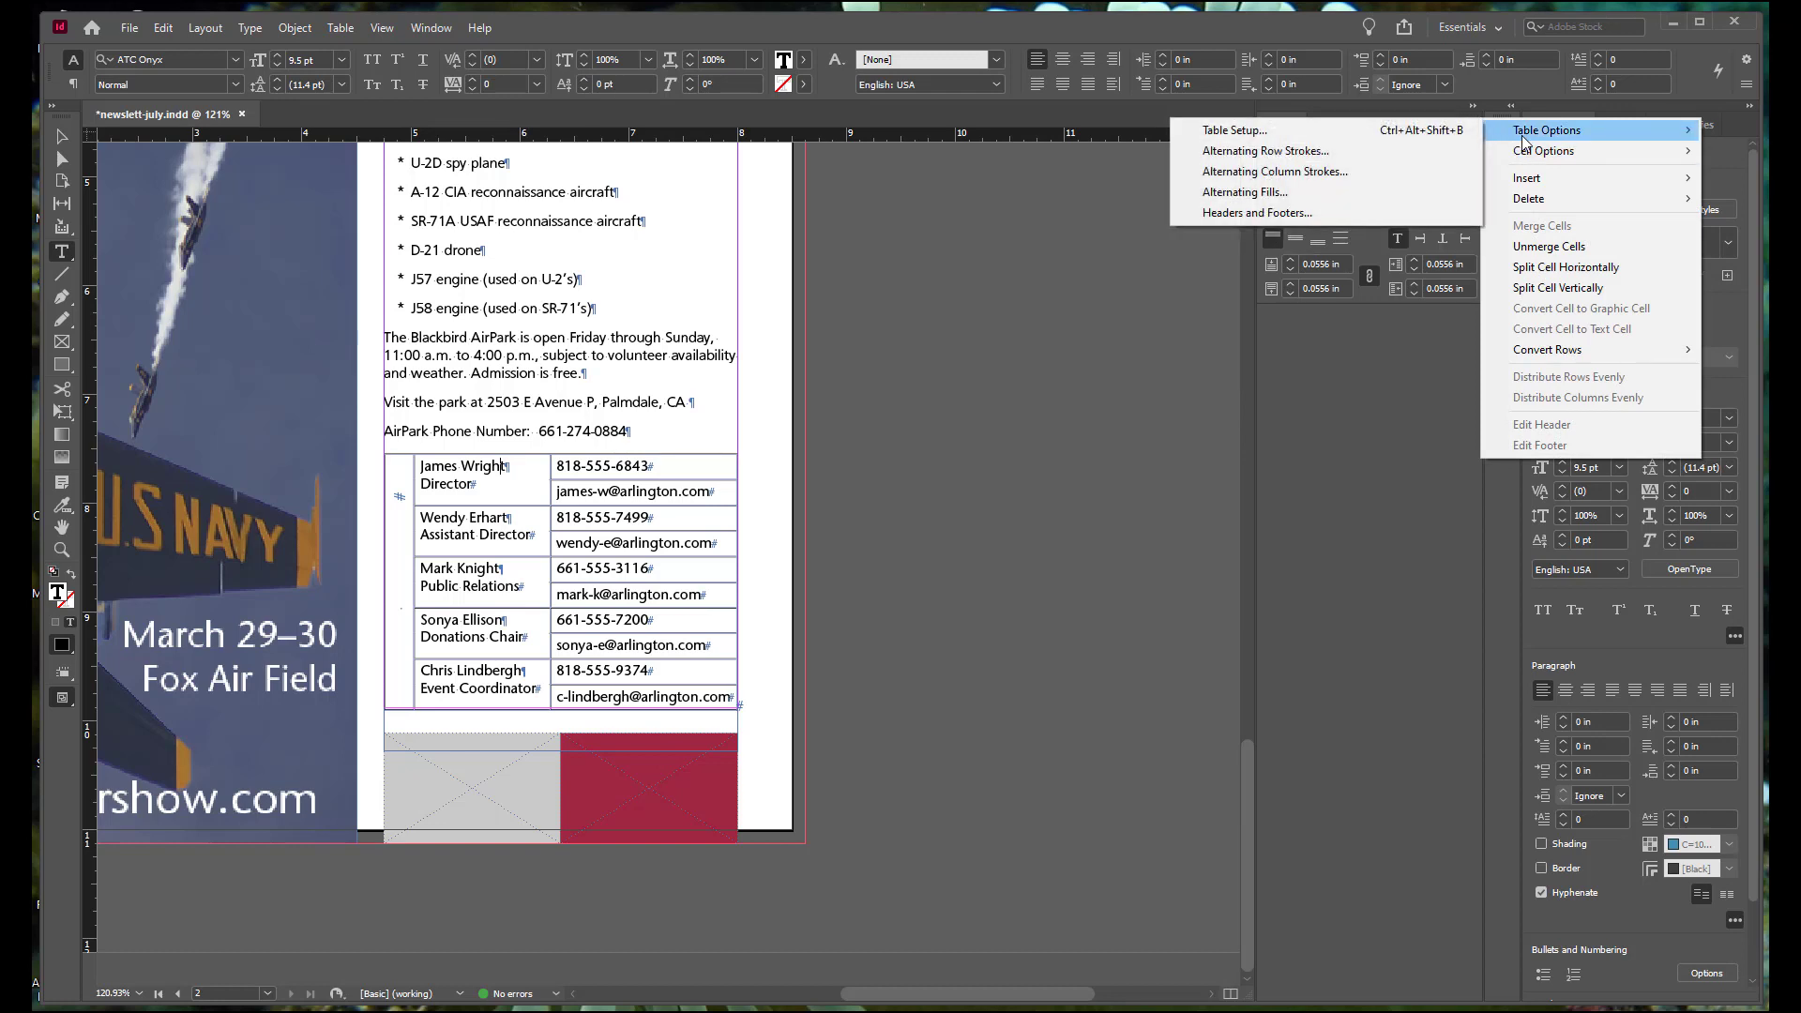
left_click(1248, 136)
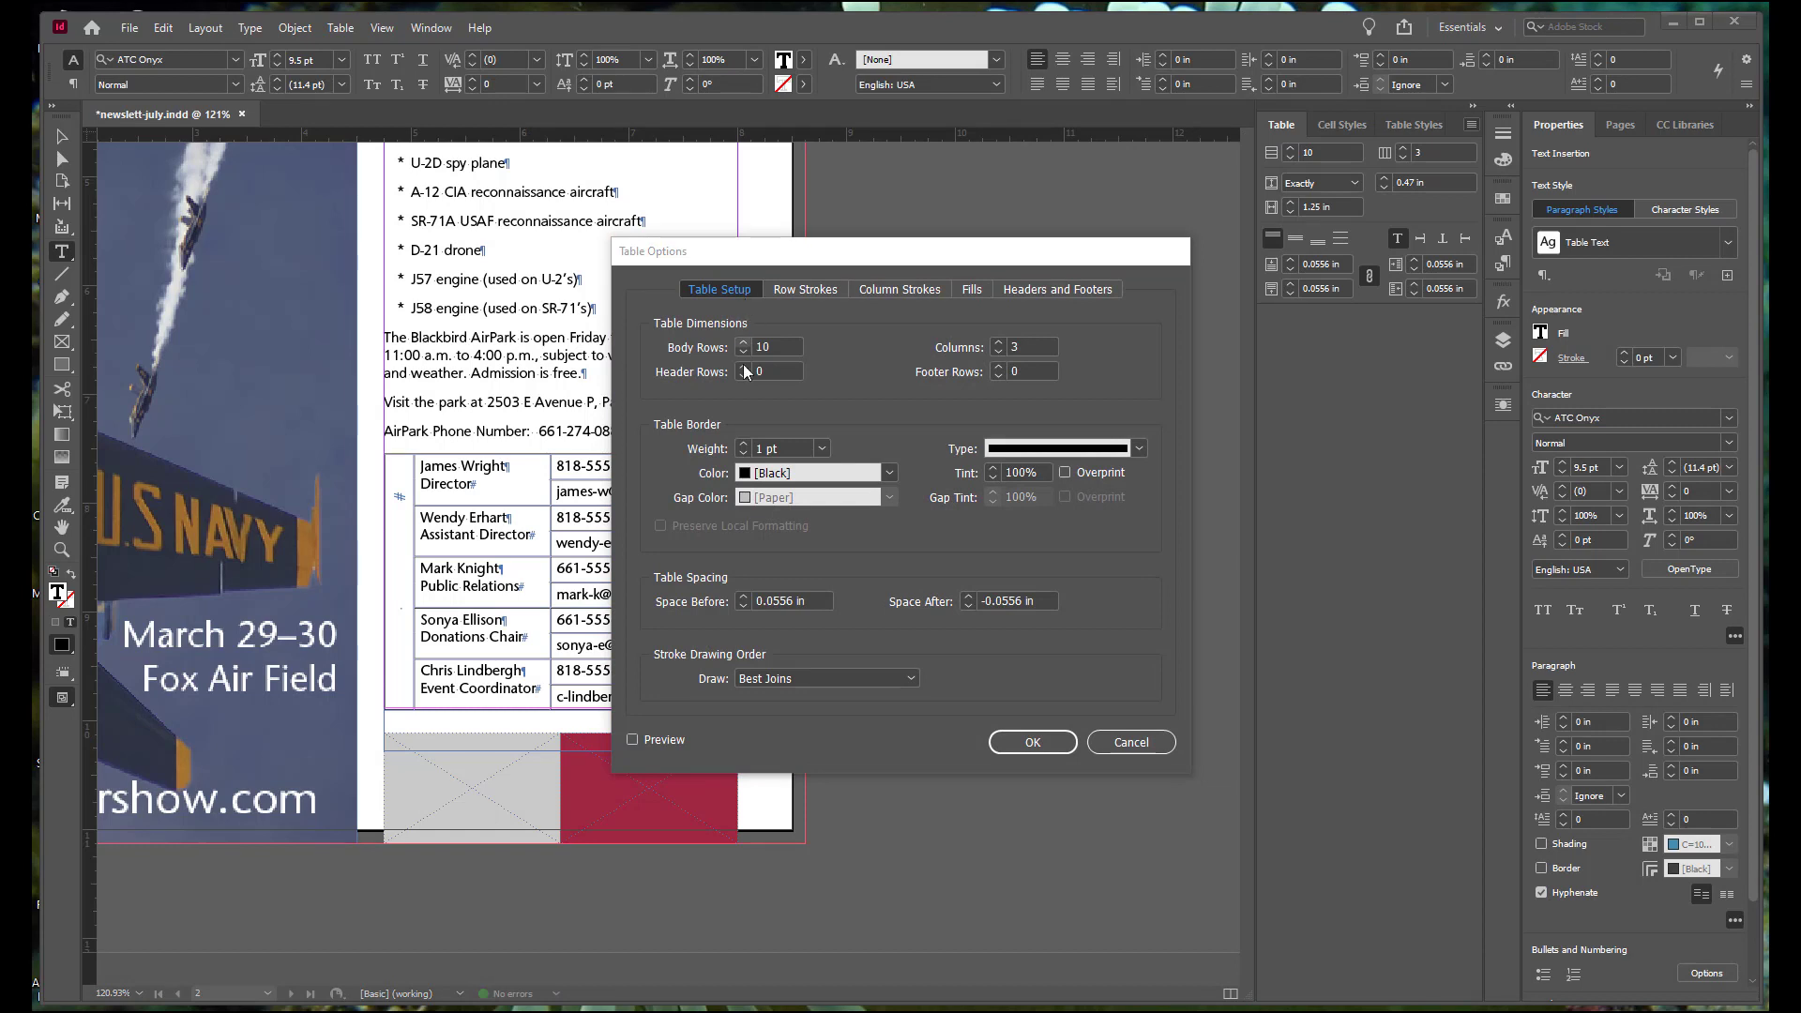
left_click(821, 448)
left_click(812, 509)
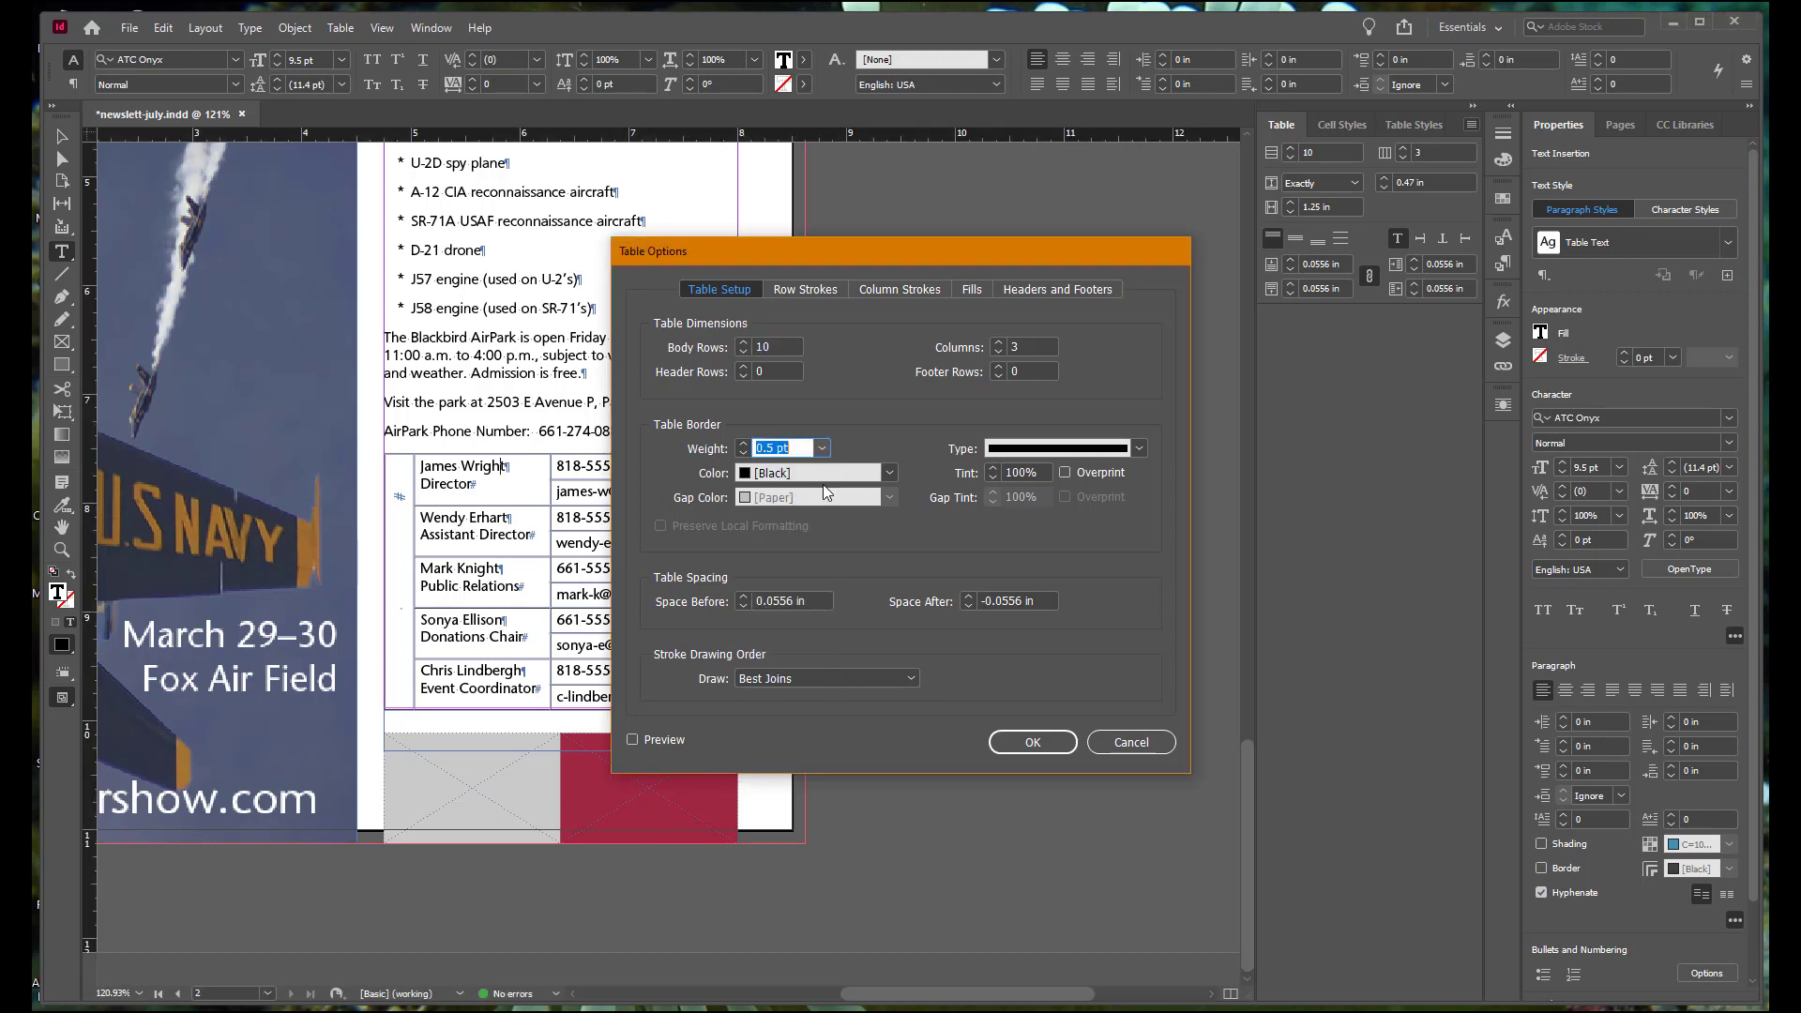
left_click(771, 473)
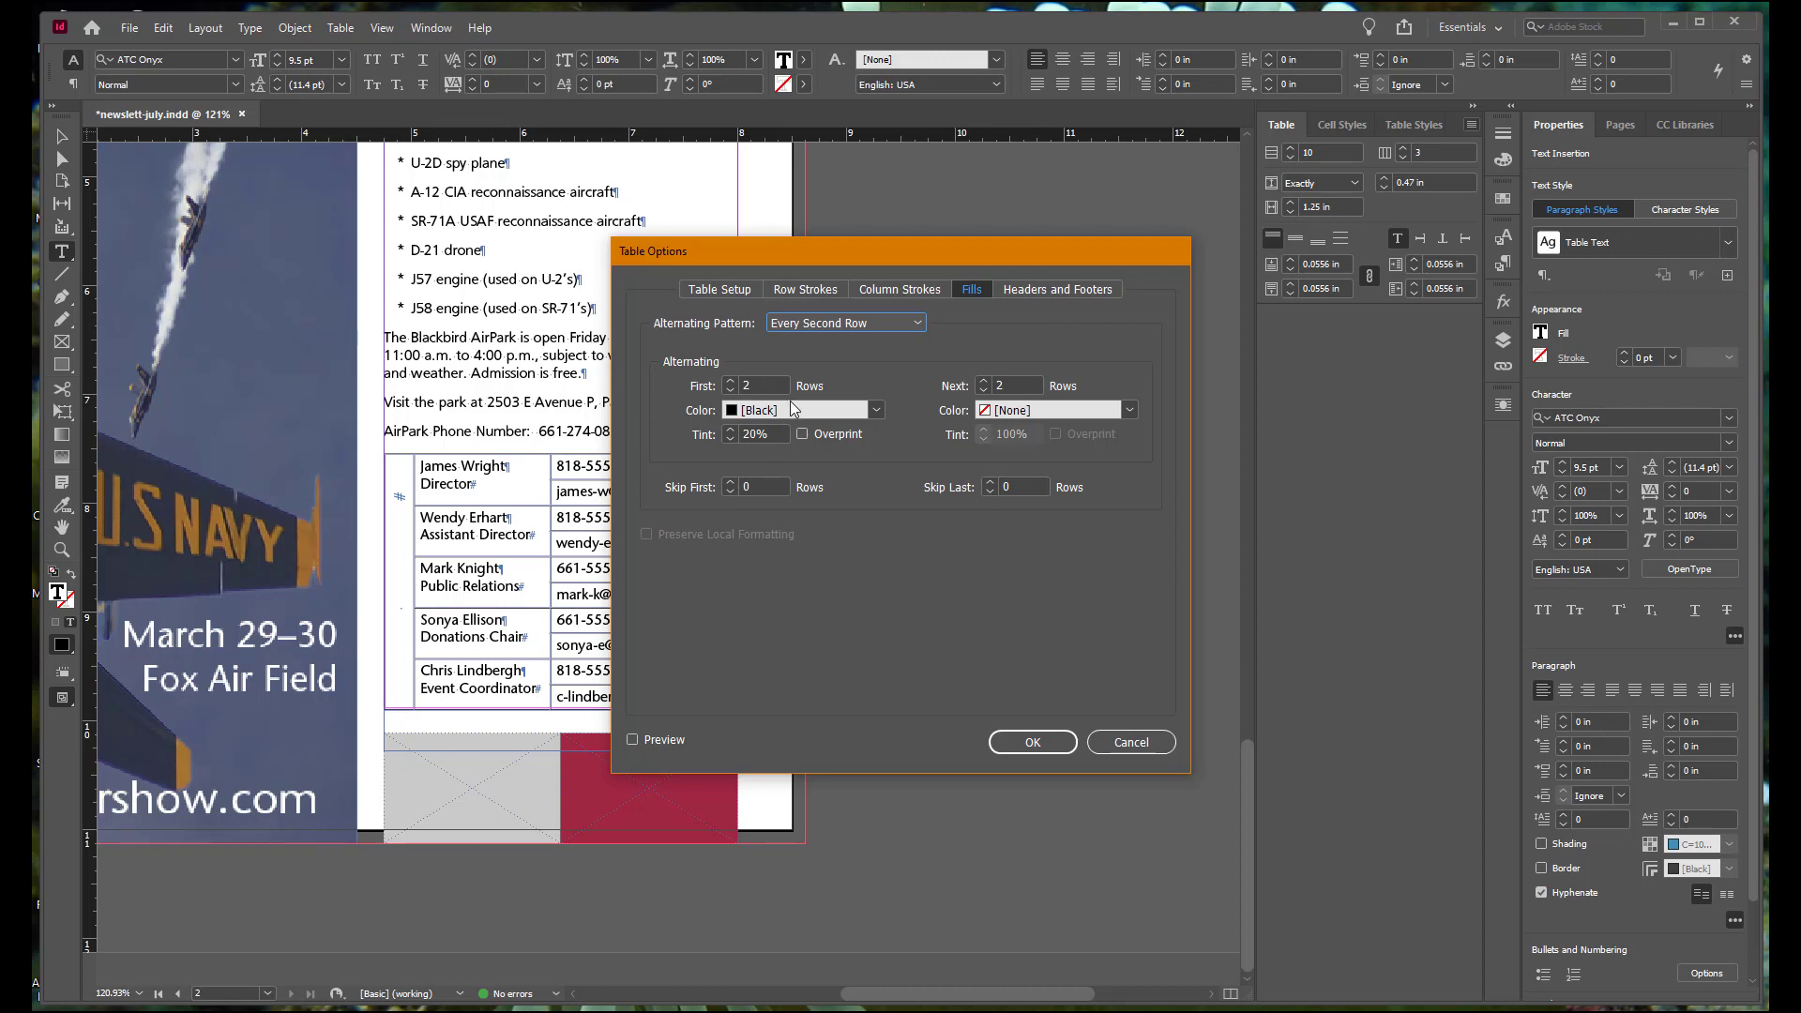
Step: Apply alternating fills to every second row of the contact table, using PANTONE 194 C at 20% tint and None for the alternate rows
left_click(875, 411)
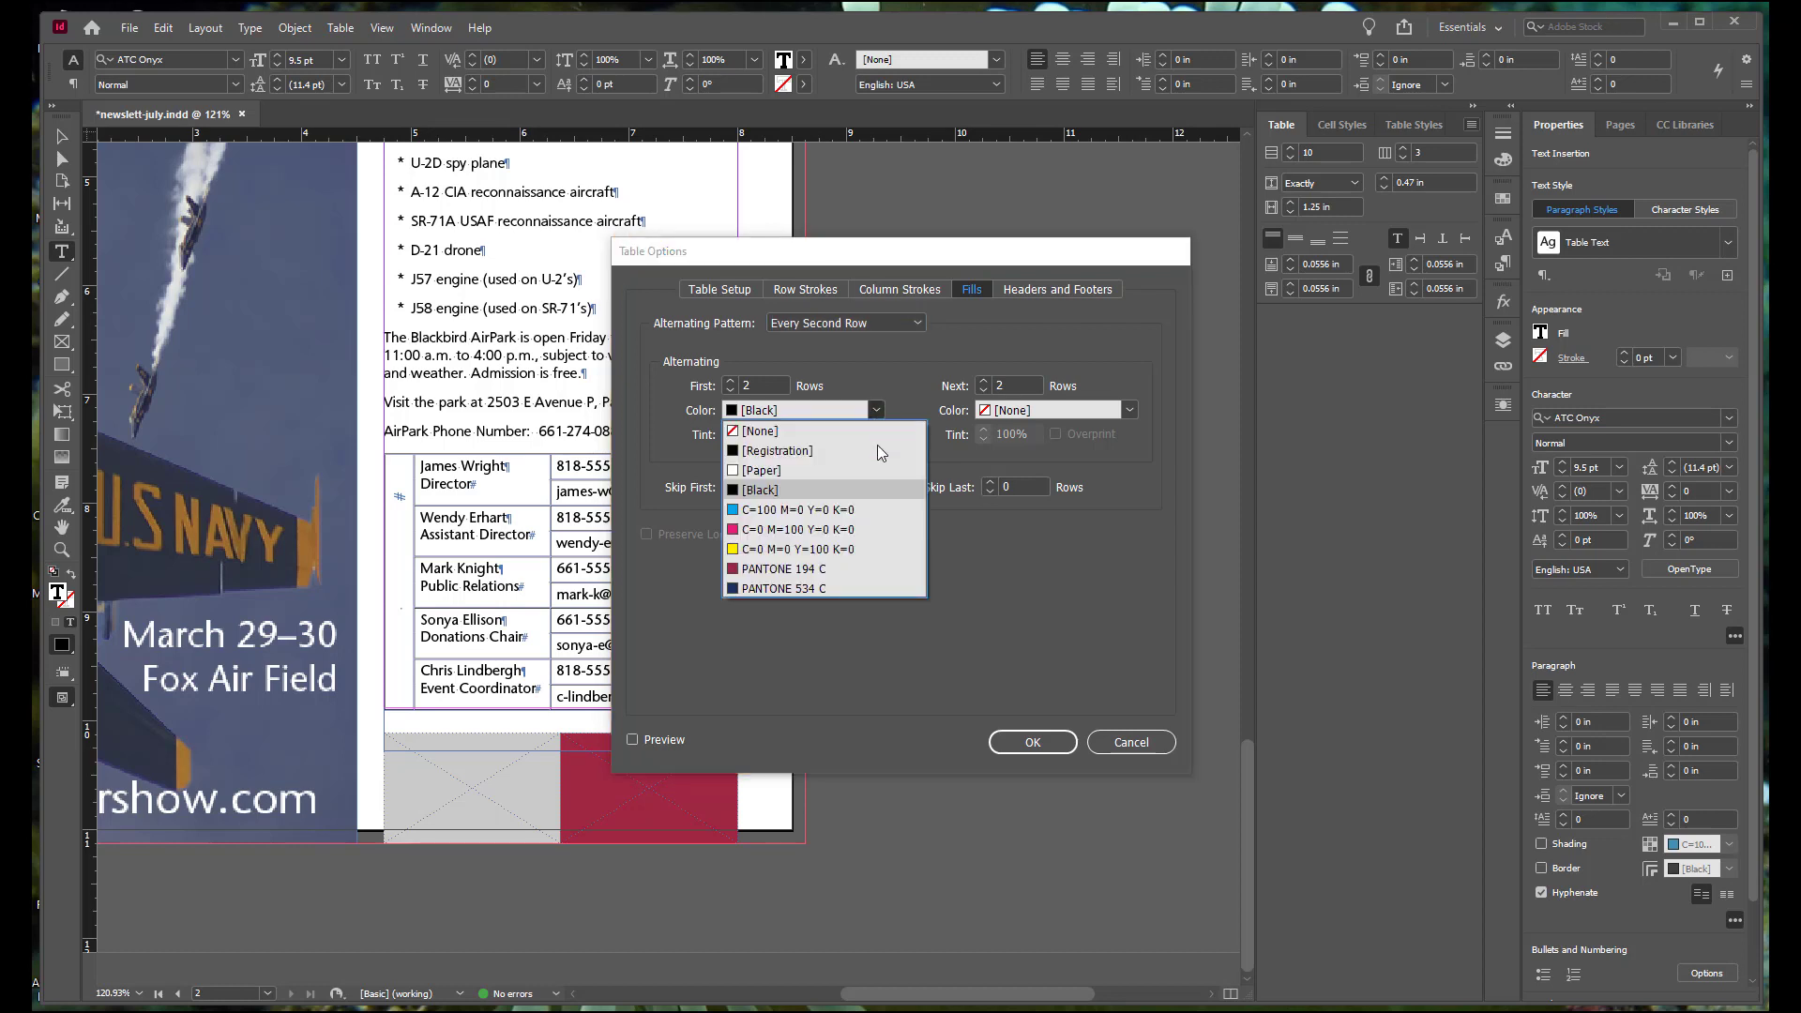
left_click(818, 565)
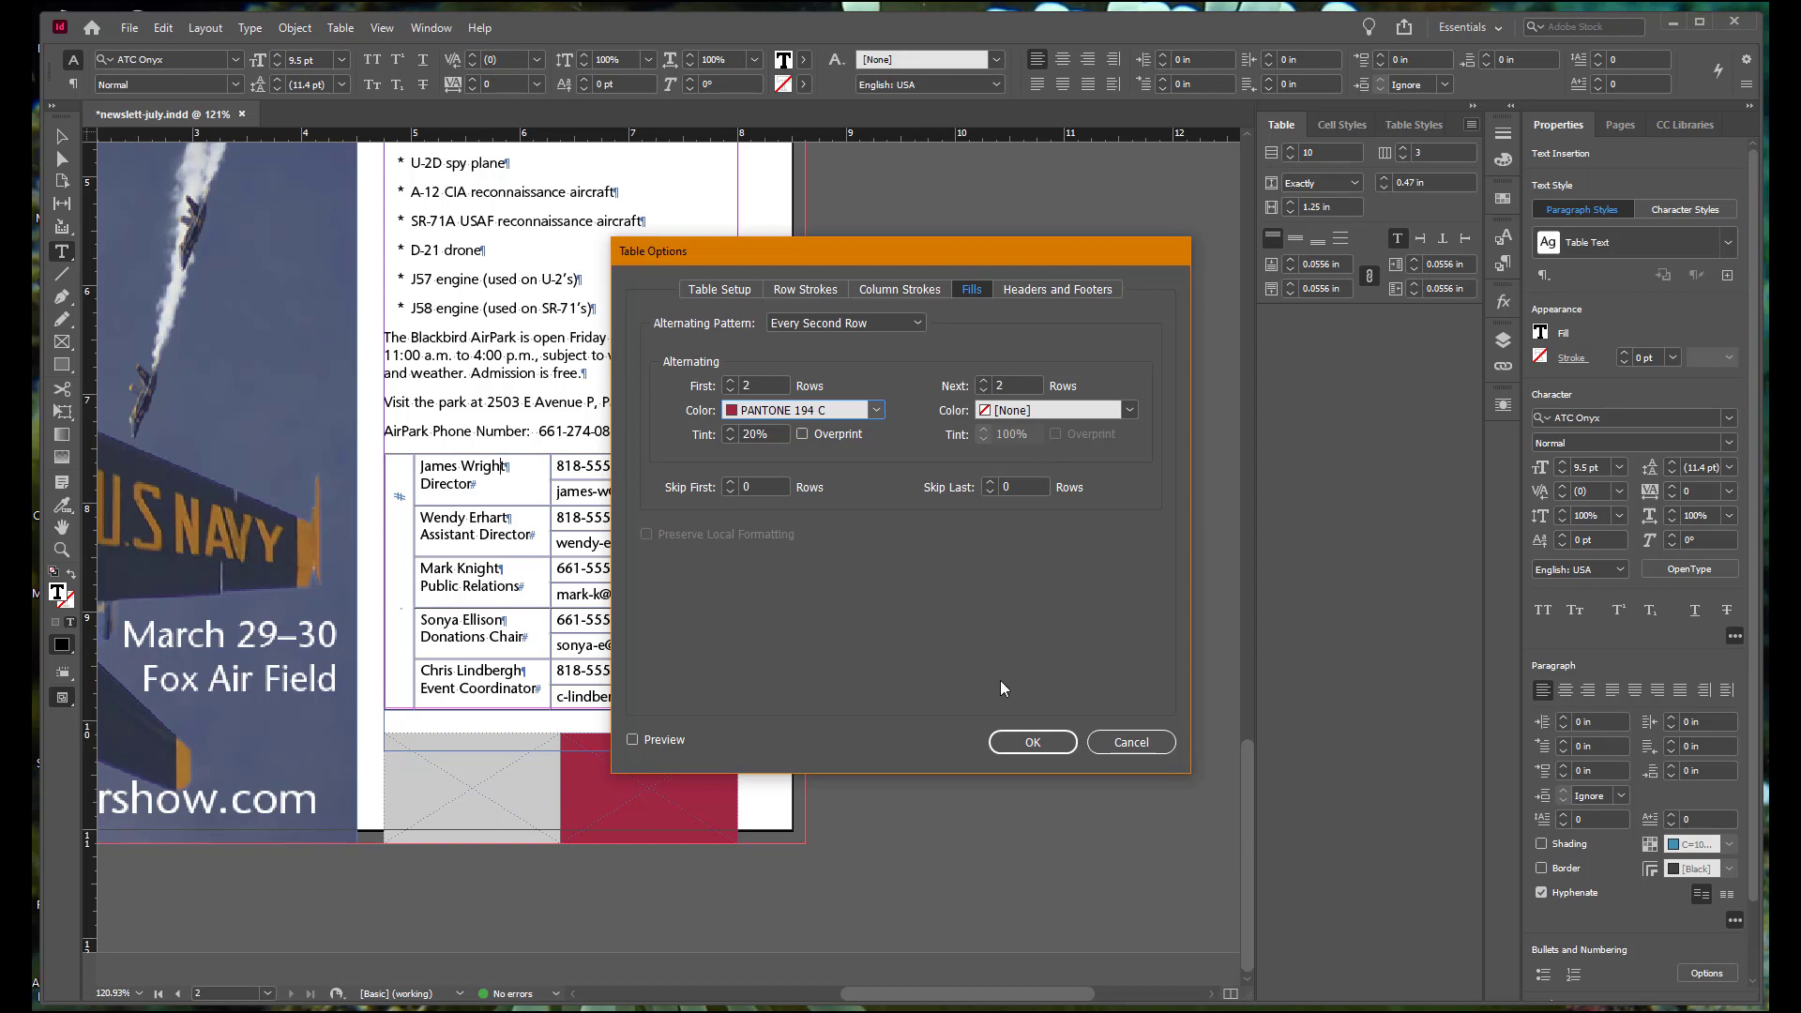
left_click(1039, 745)
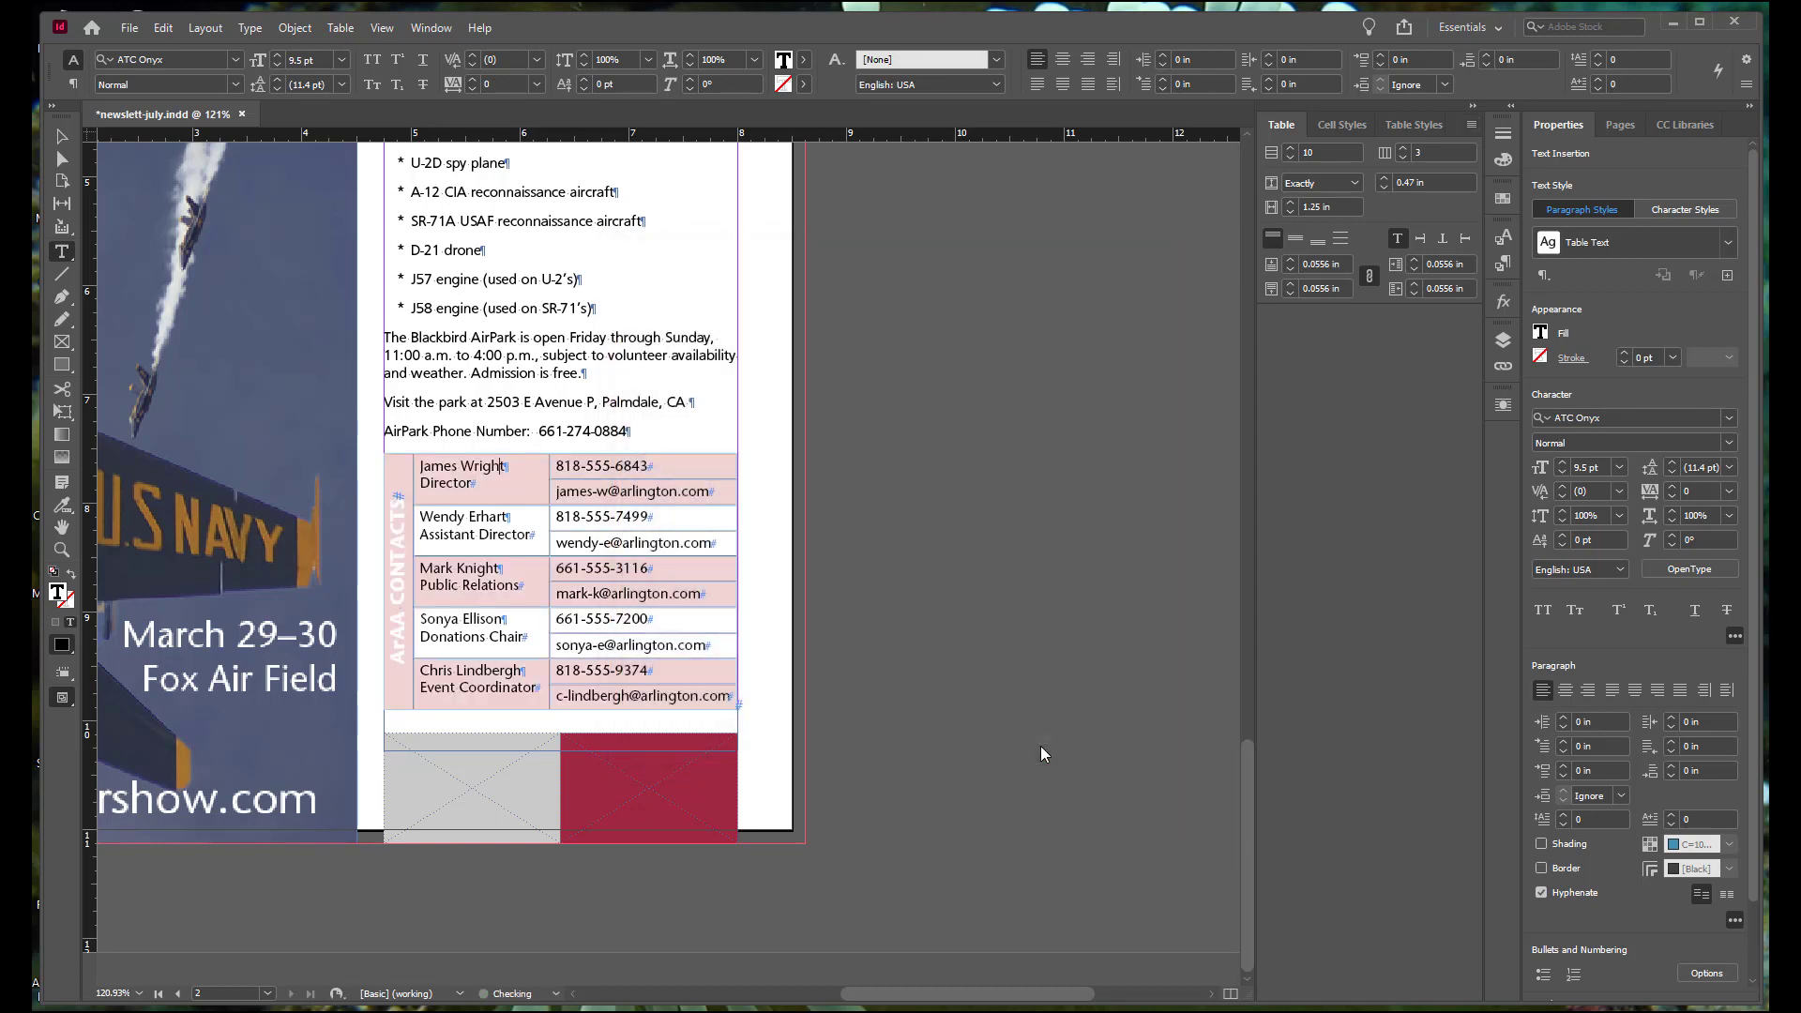
Step: Fill the rotated ArAA CONTACTS heading cell with PANTONE 194 C at 100% tint
left_click(397, 451)
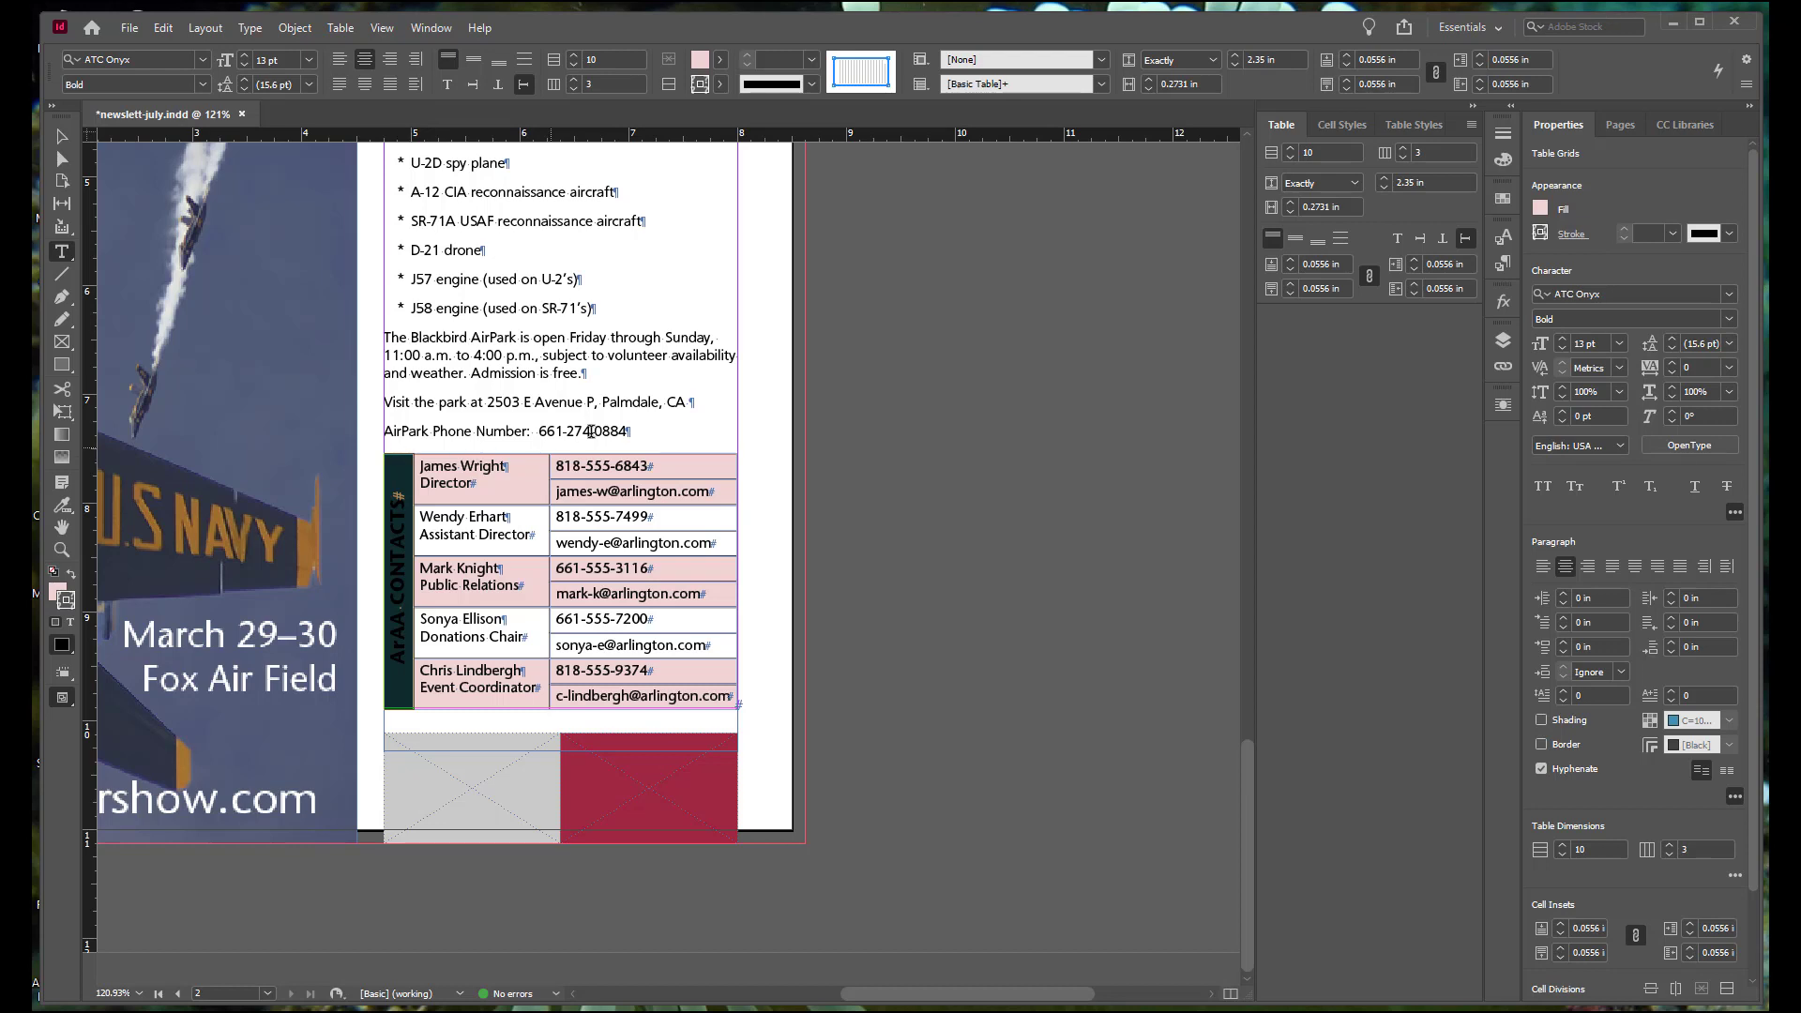
left_click(1505, 201)
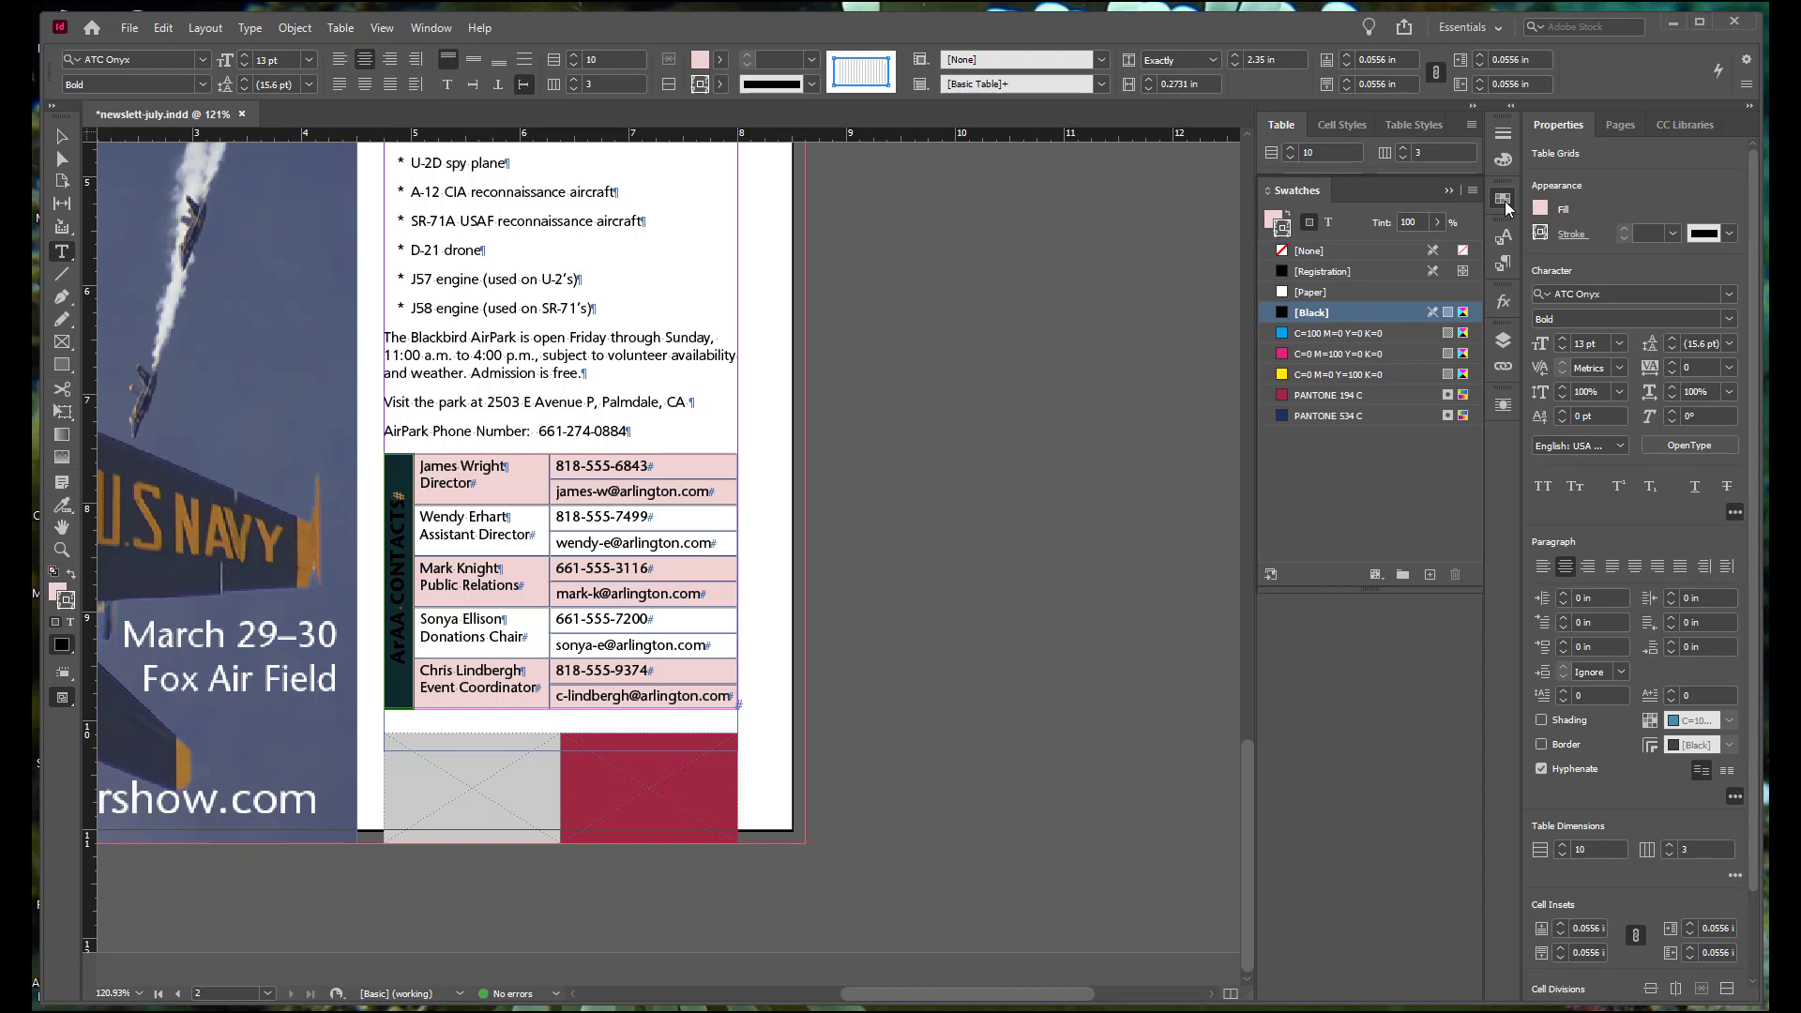
left_click(1270, 218)
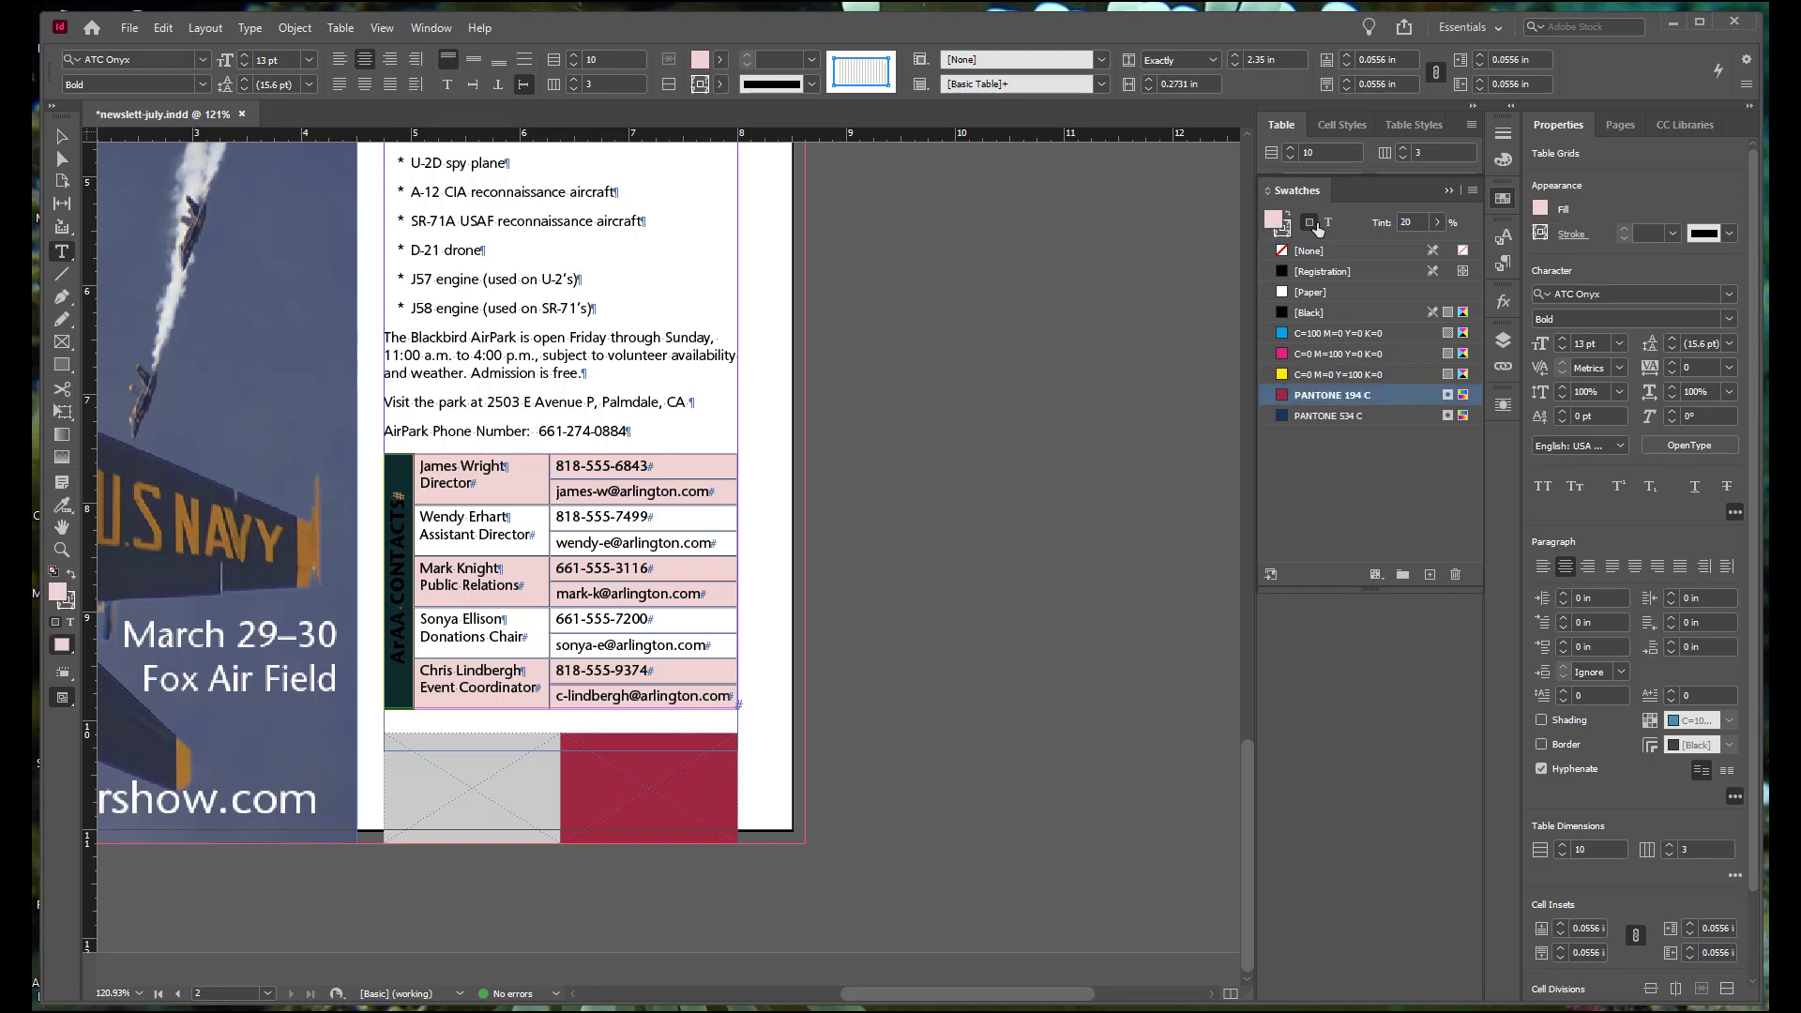
left_click(1435, 223)
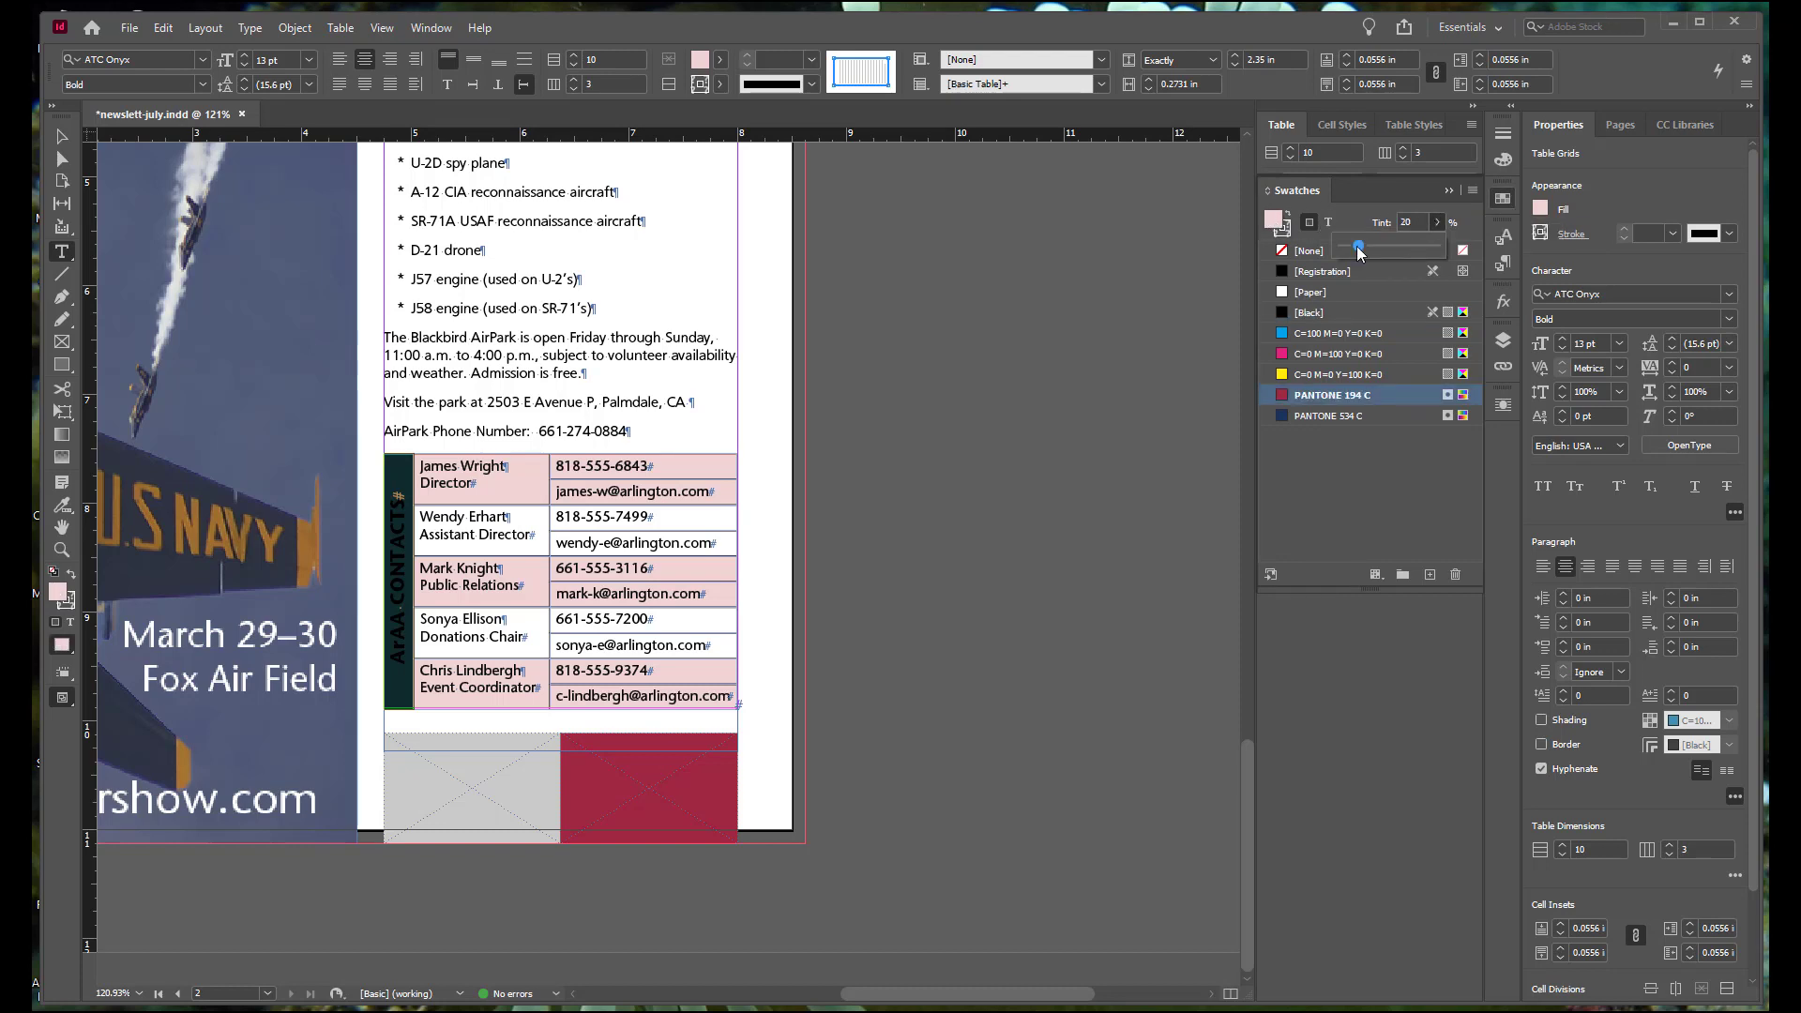
left_click_drag(1359, 247, 1441, 262)
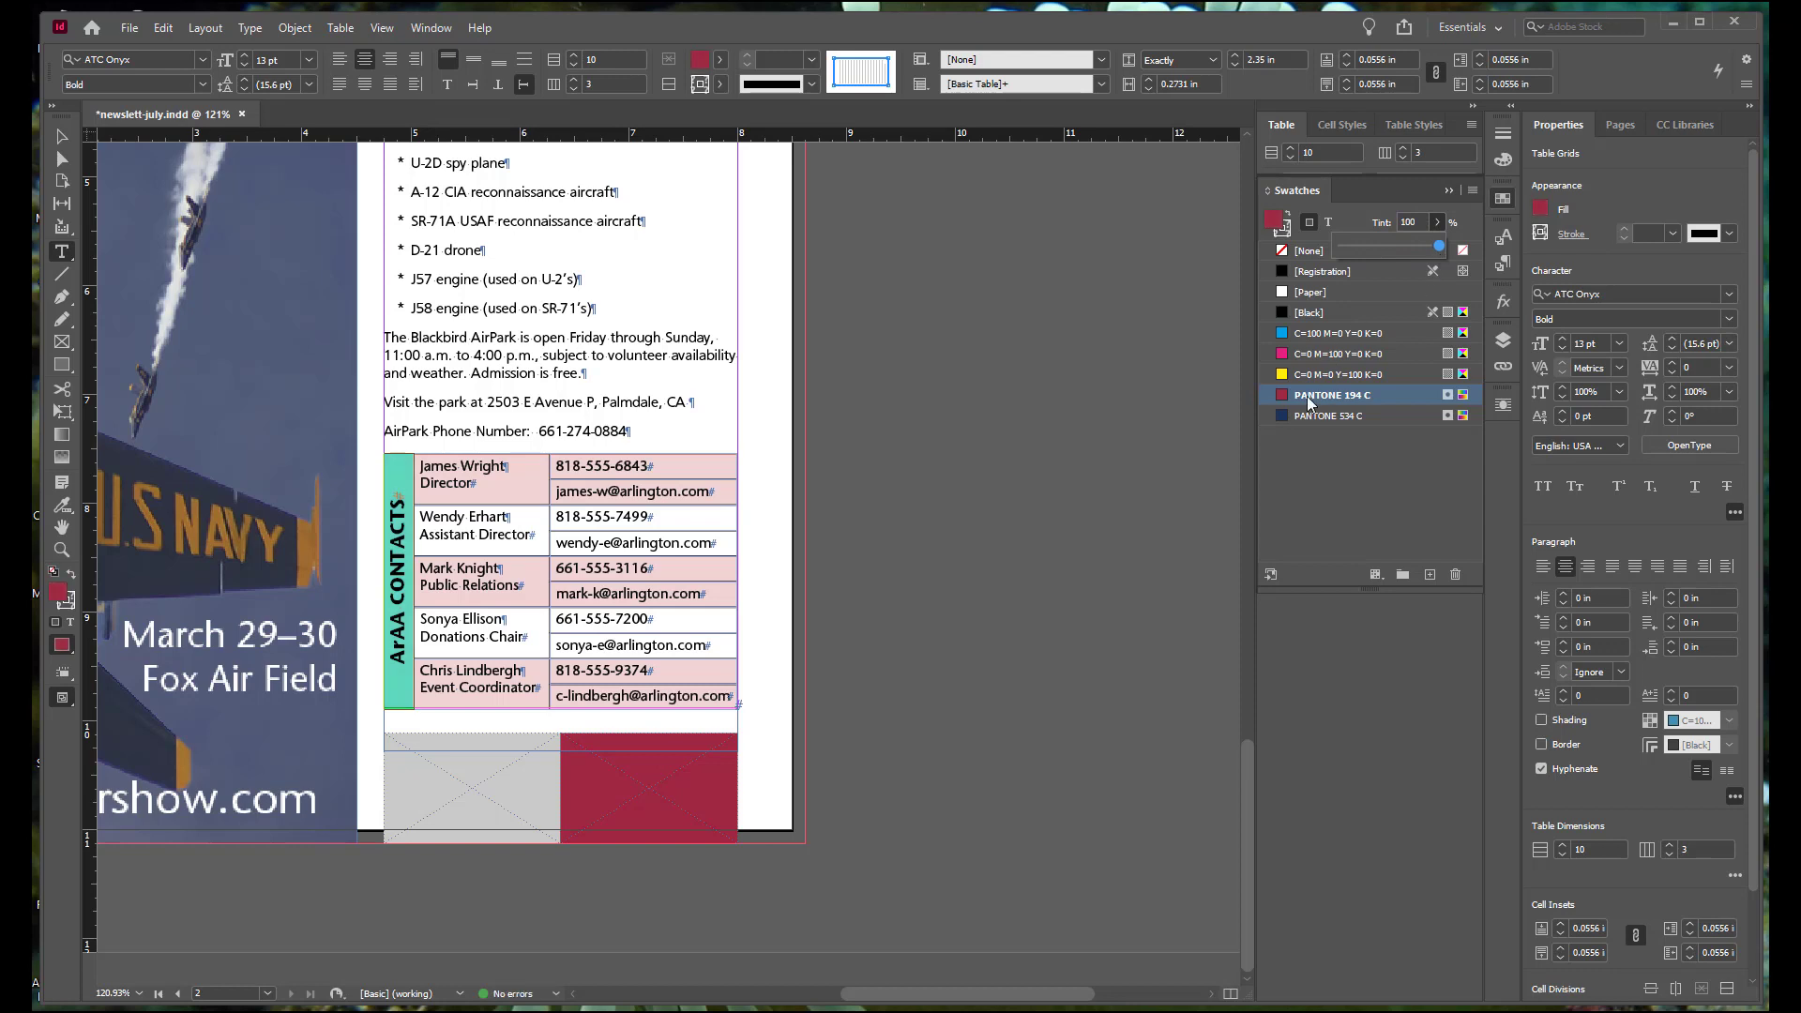
left_click(1131, 471)
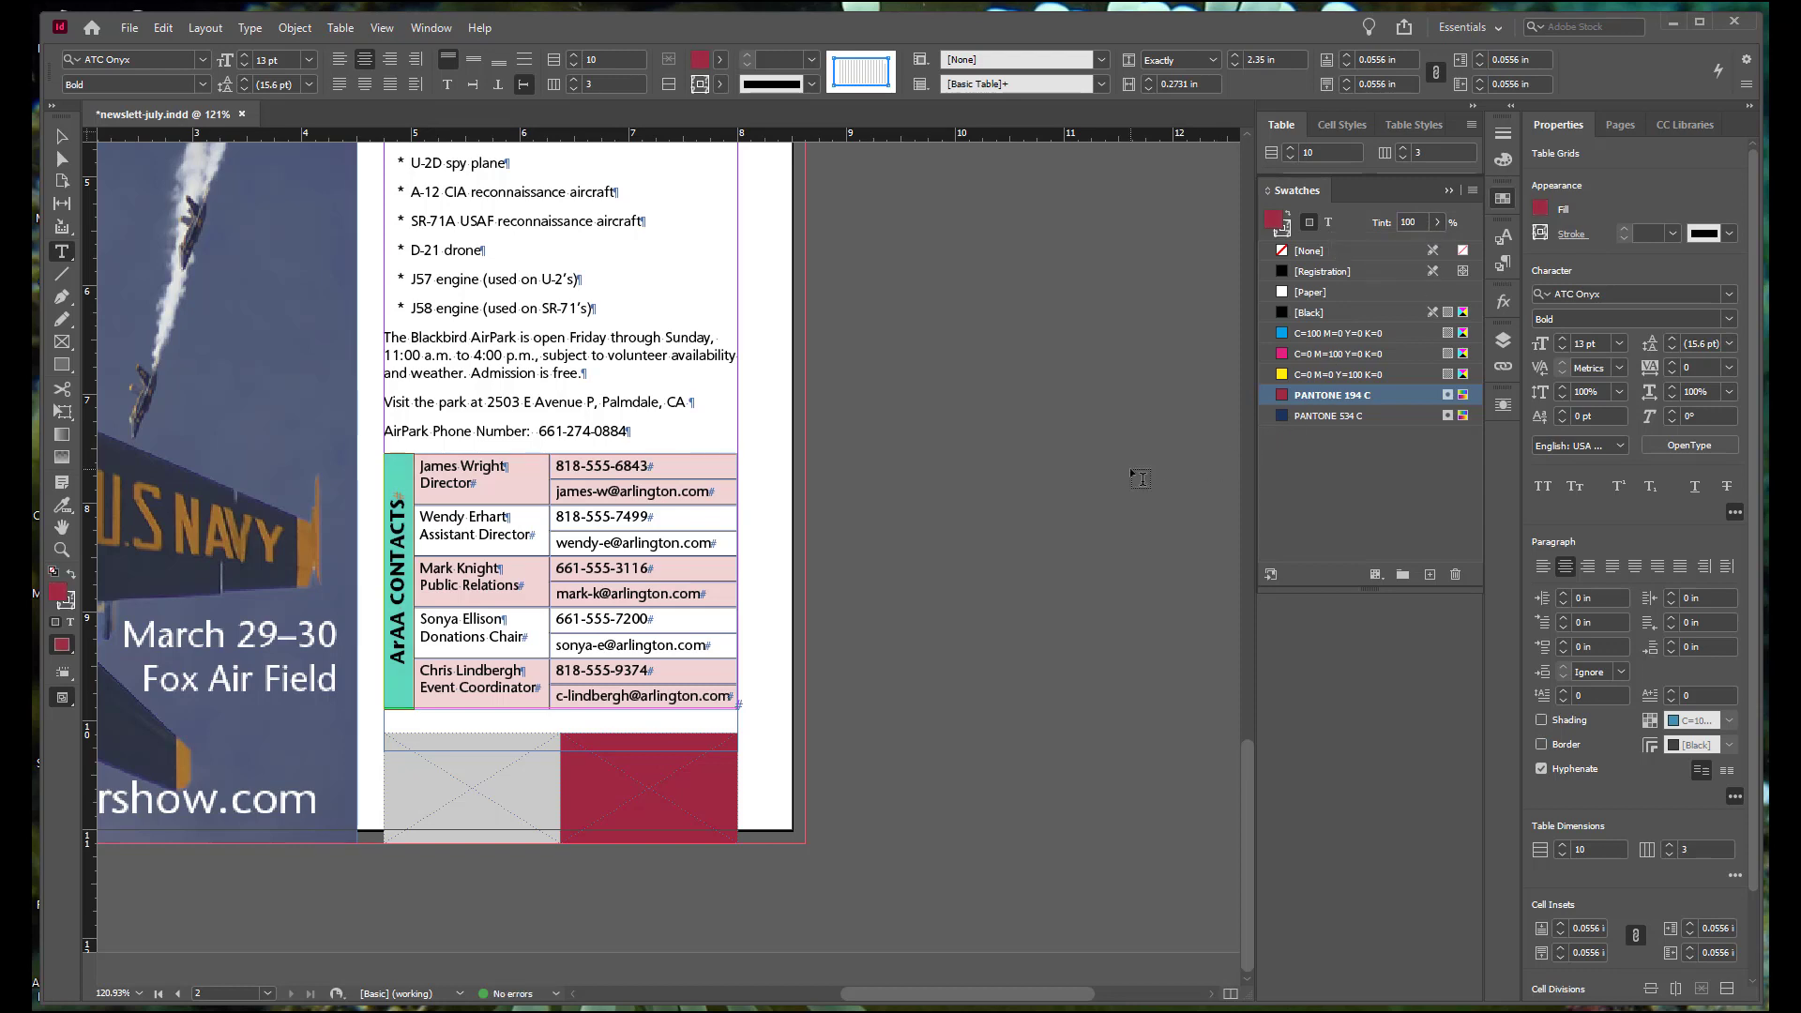
left_click(528, 476)
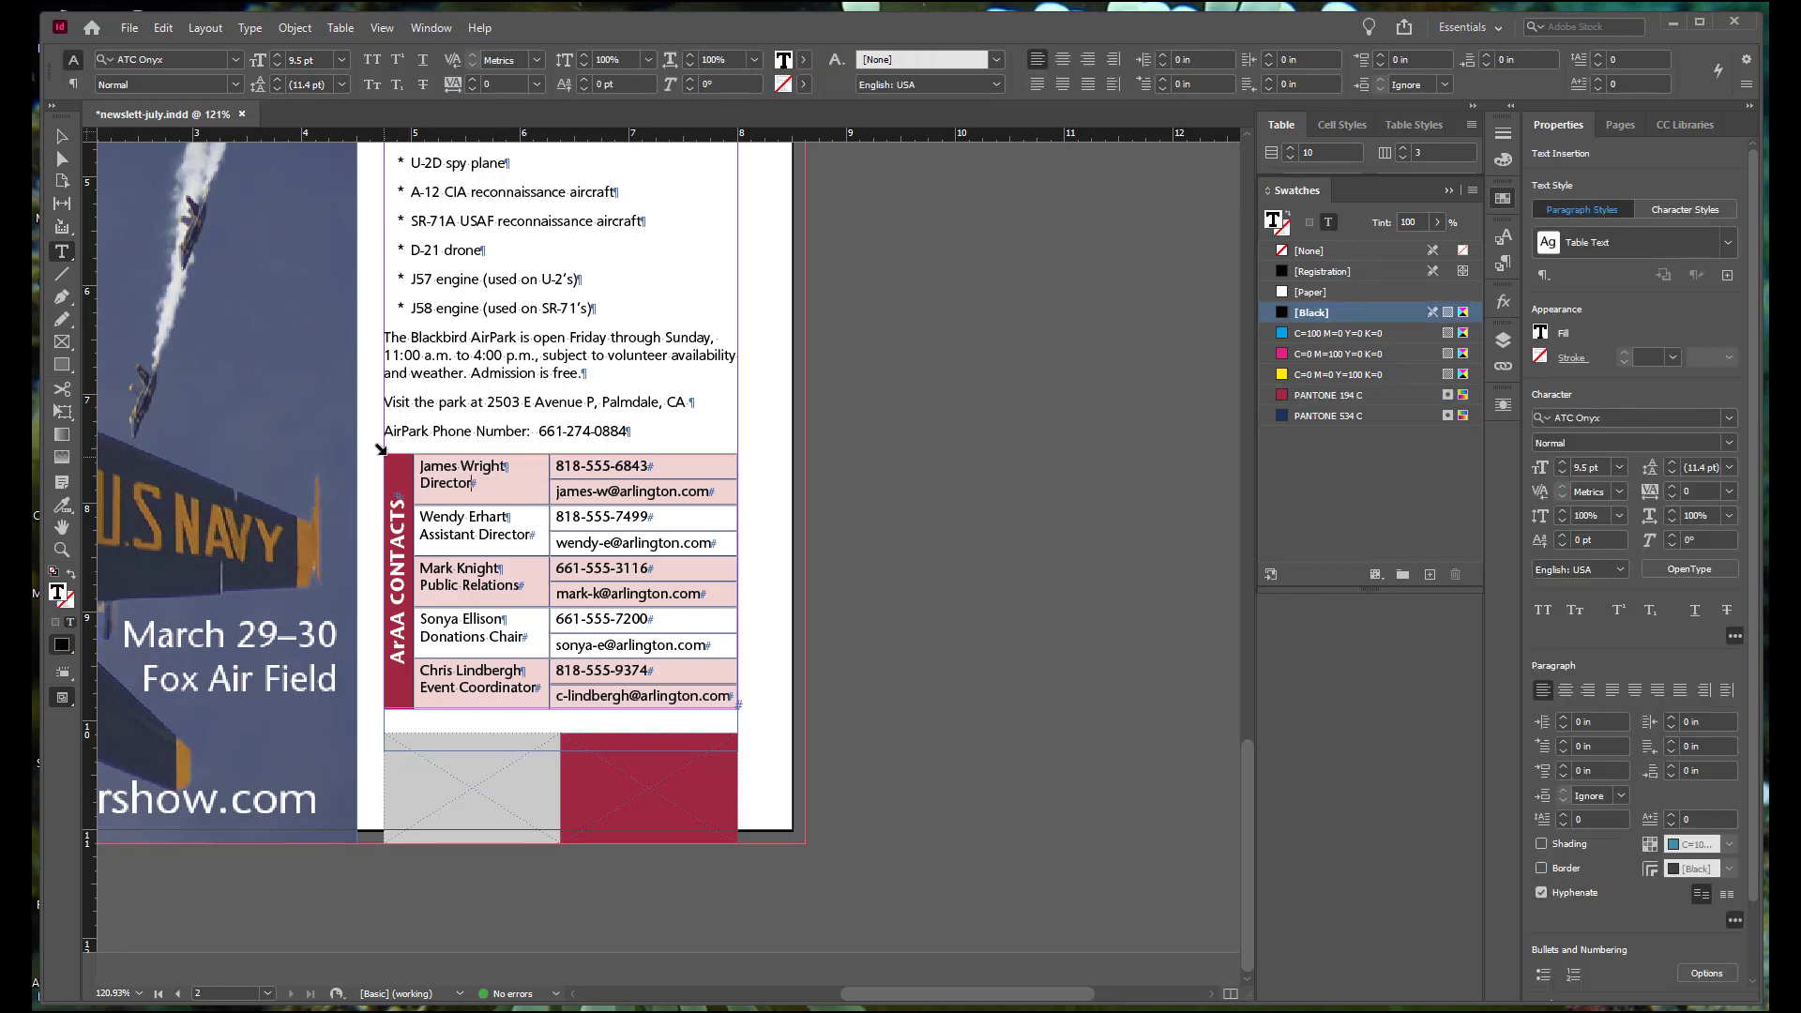
Step: Select the whole contact table and give its cells 0.25 pt strokes in PANTONE 194 C
left_click(381, 449)
left_click(381, 449)
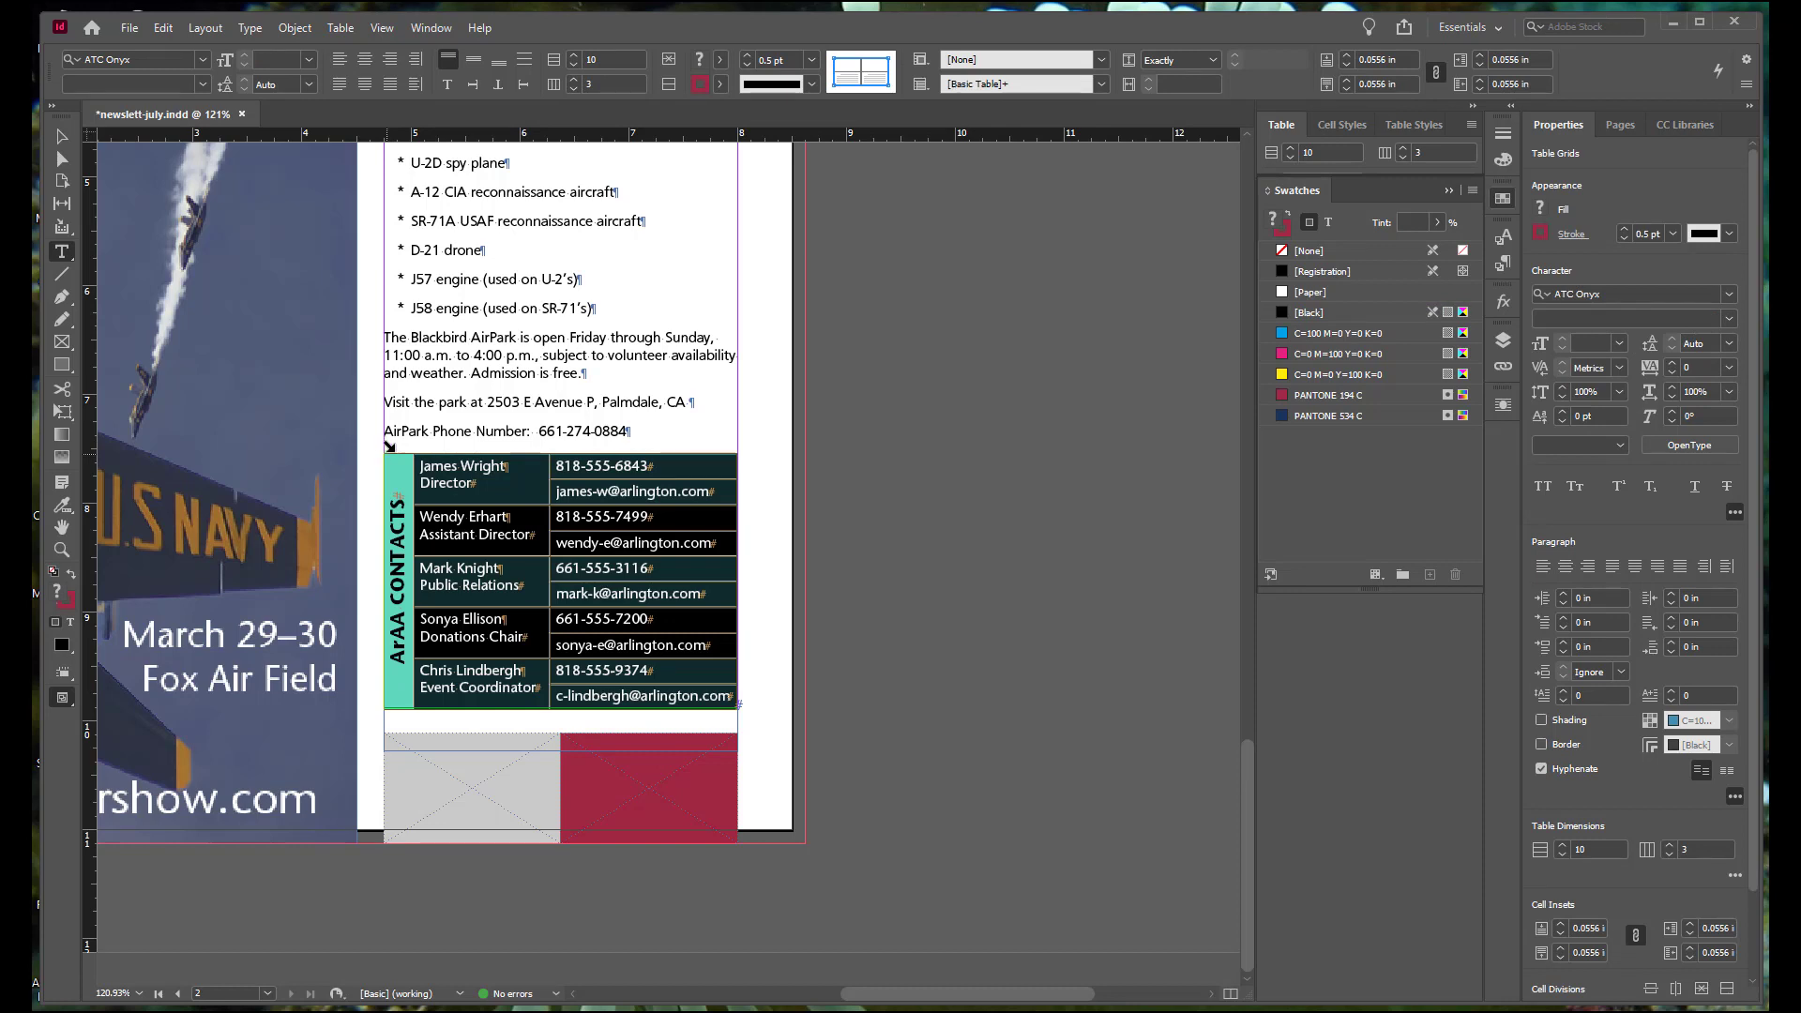
left_click(1476, 129)
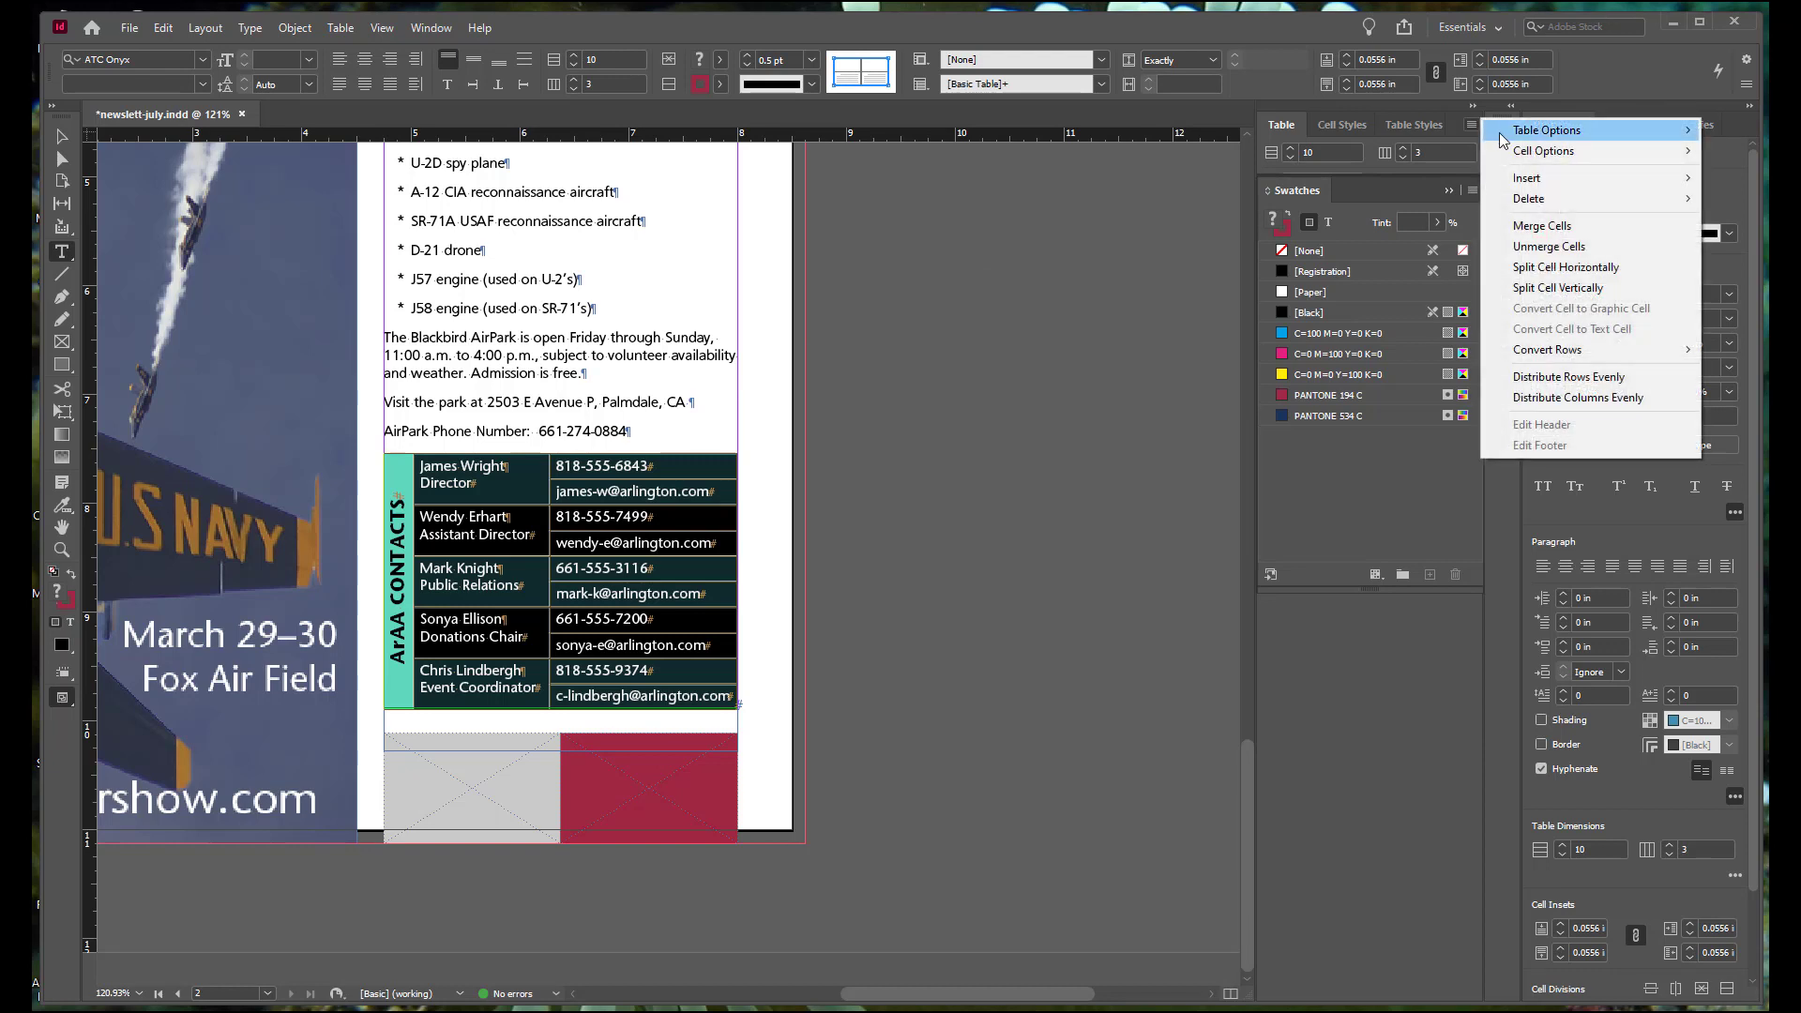
mouse_move(1504, 140)
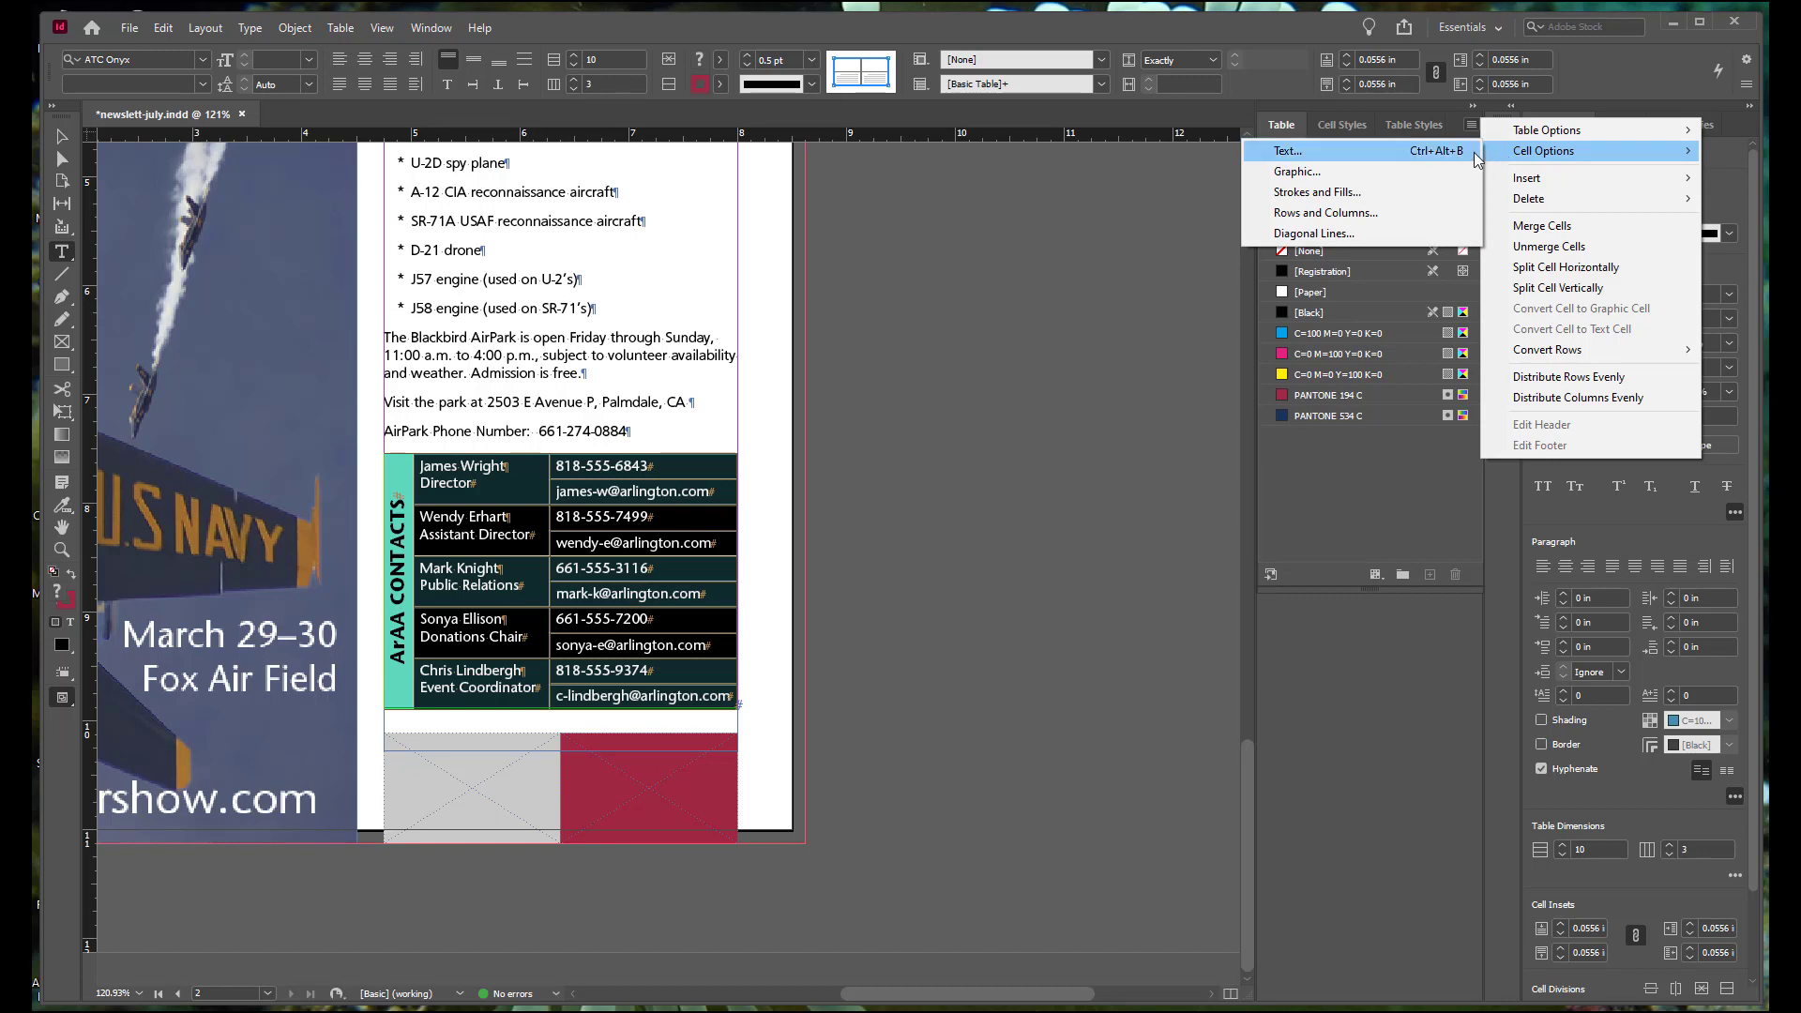
left_click(1373, 190)
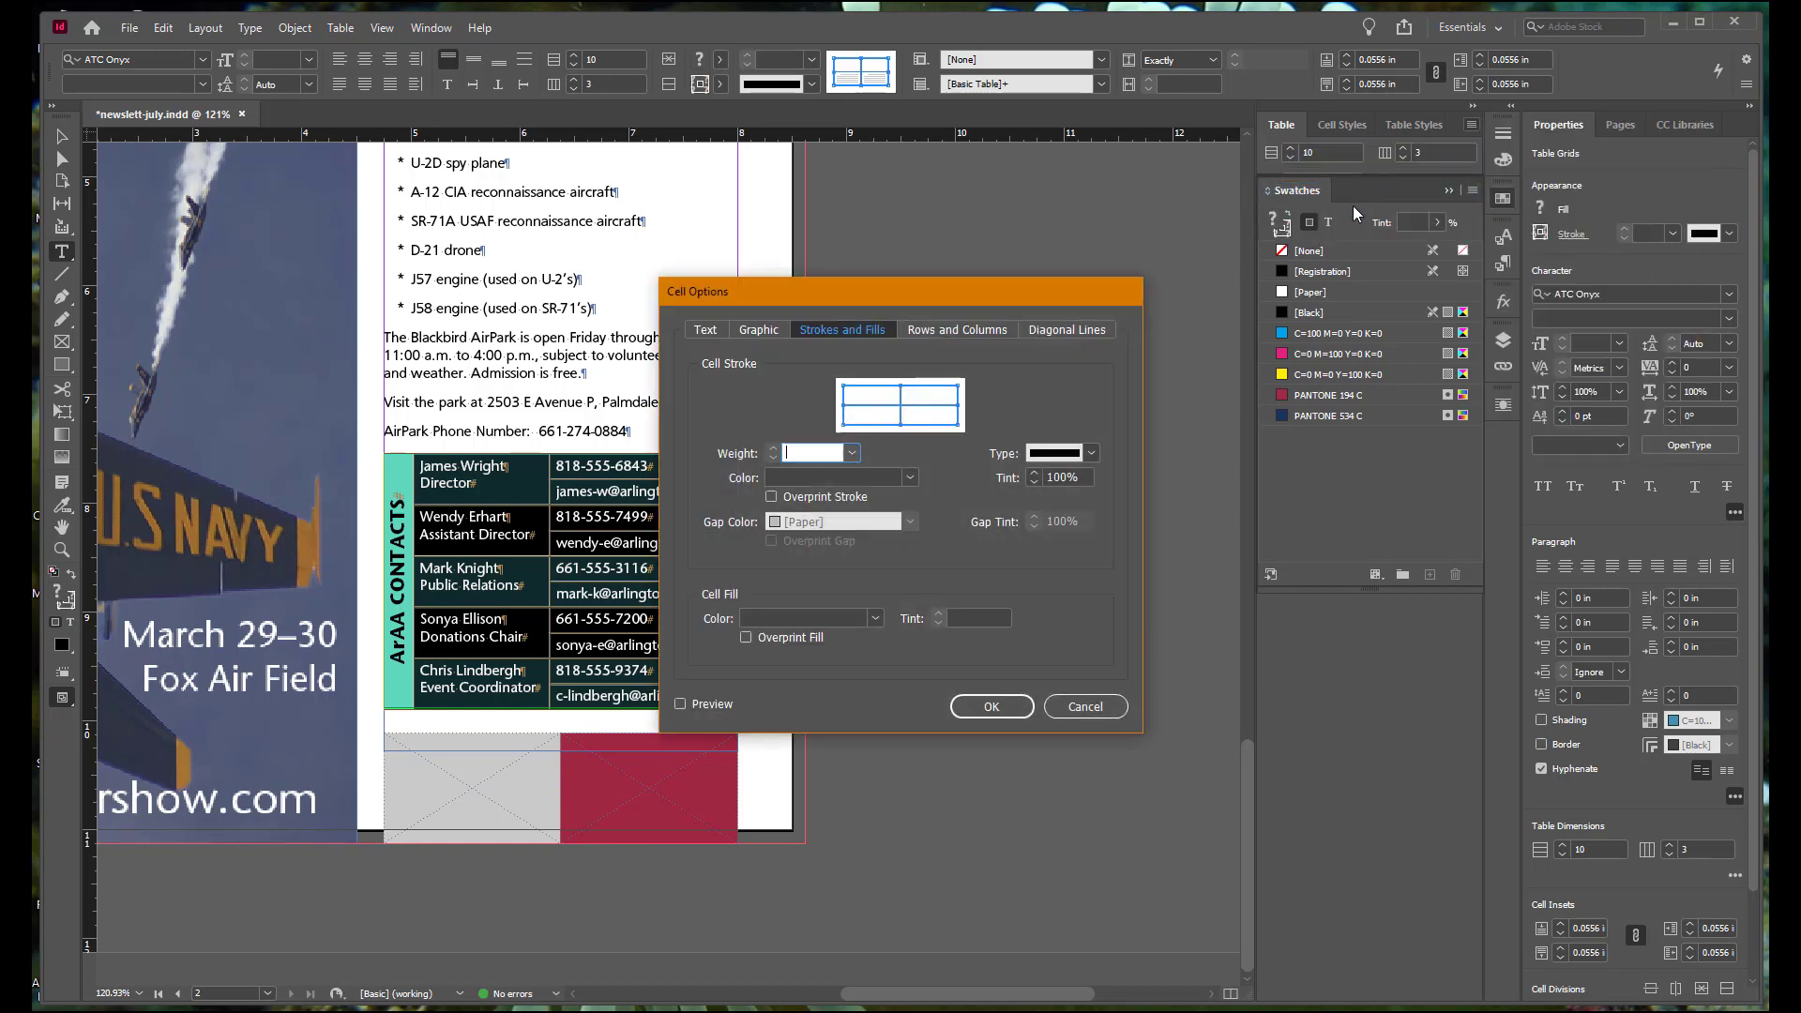
mouse_move(988, 285)
left_mouse_down()
mouse_move(1086, 268)
mouse_move(1110, 244)
left_mouse_up()
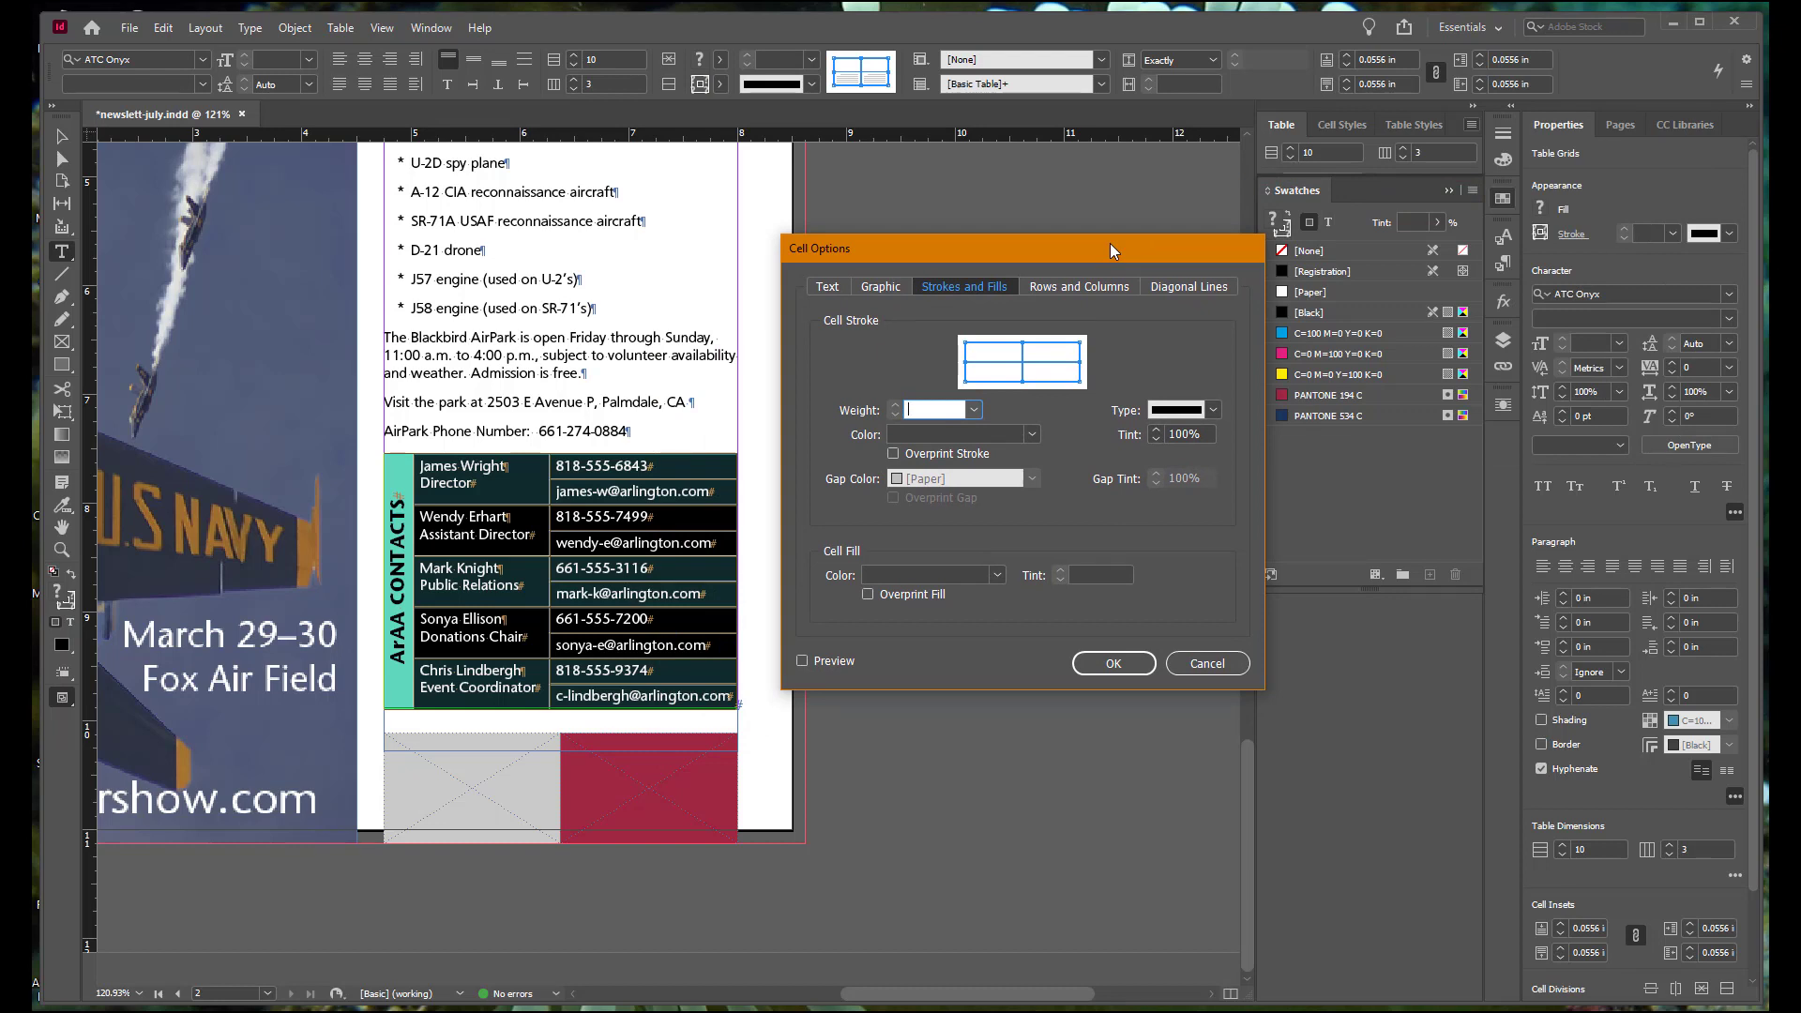
left_click(802, 660)
left_click(975, 407)
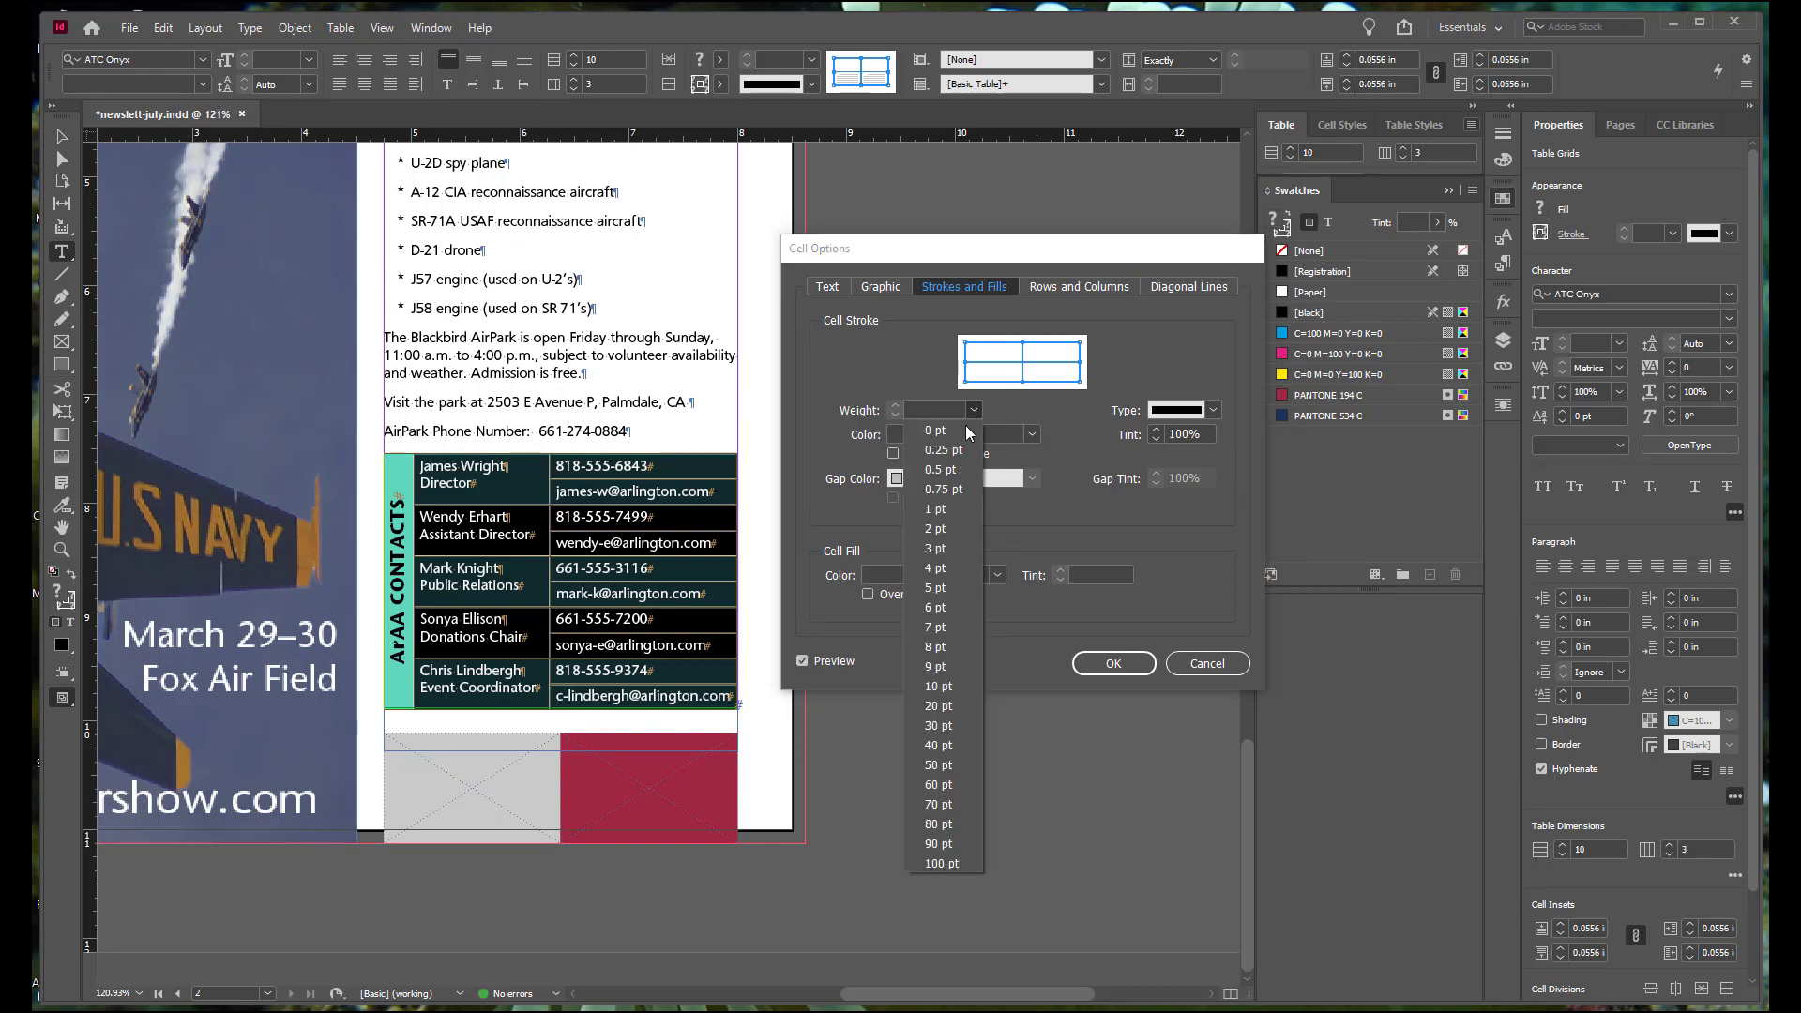
left_click(960, 451)
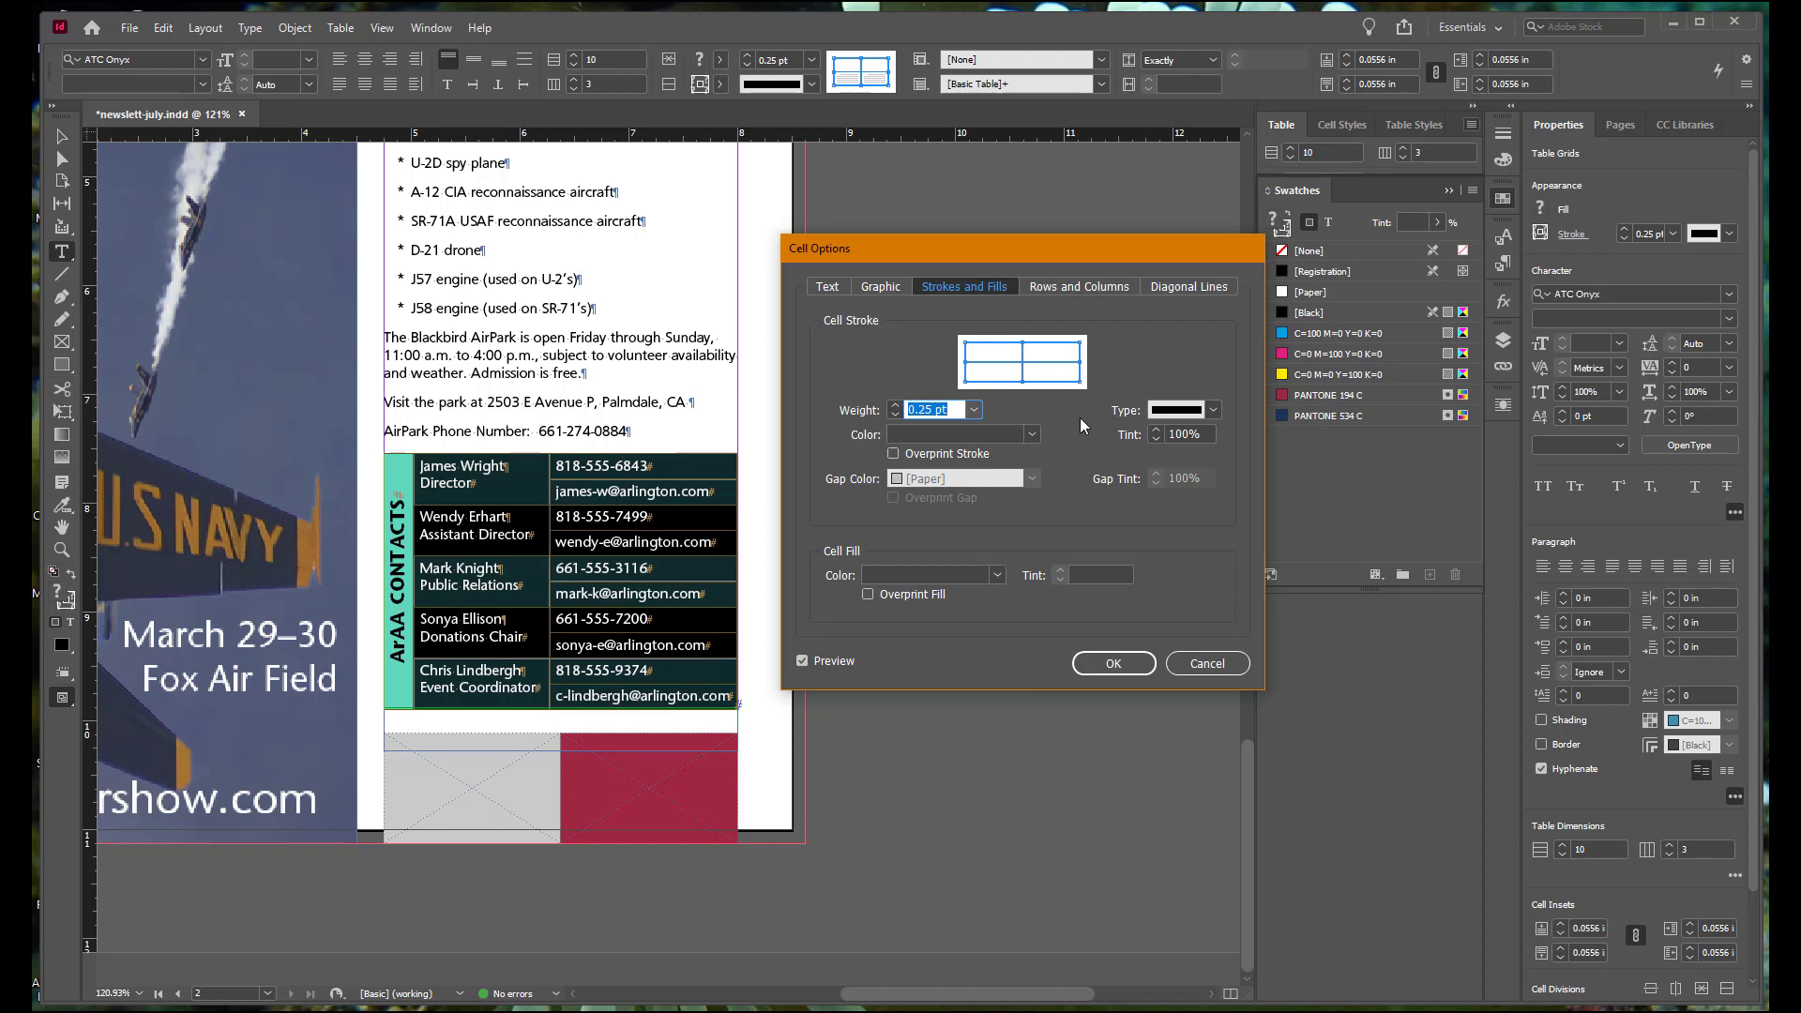
left_click(1033, 434)
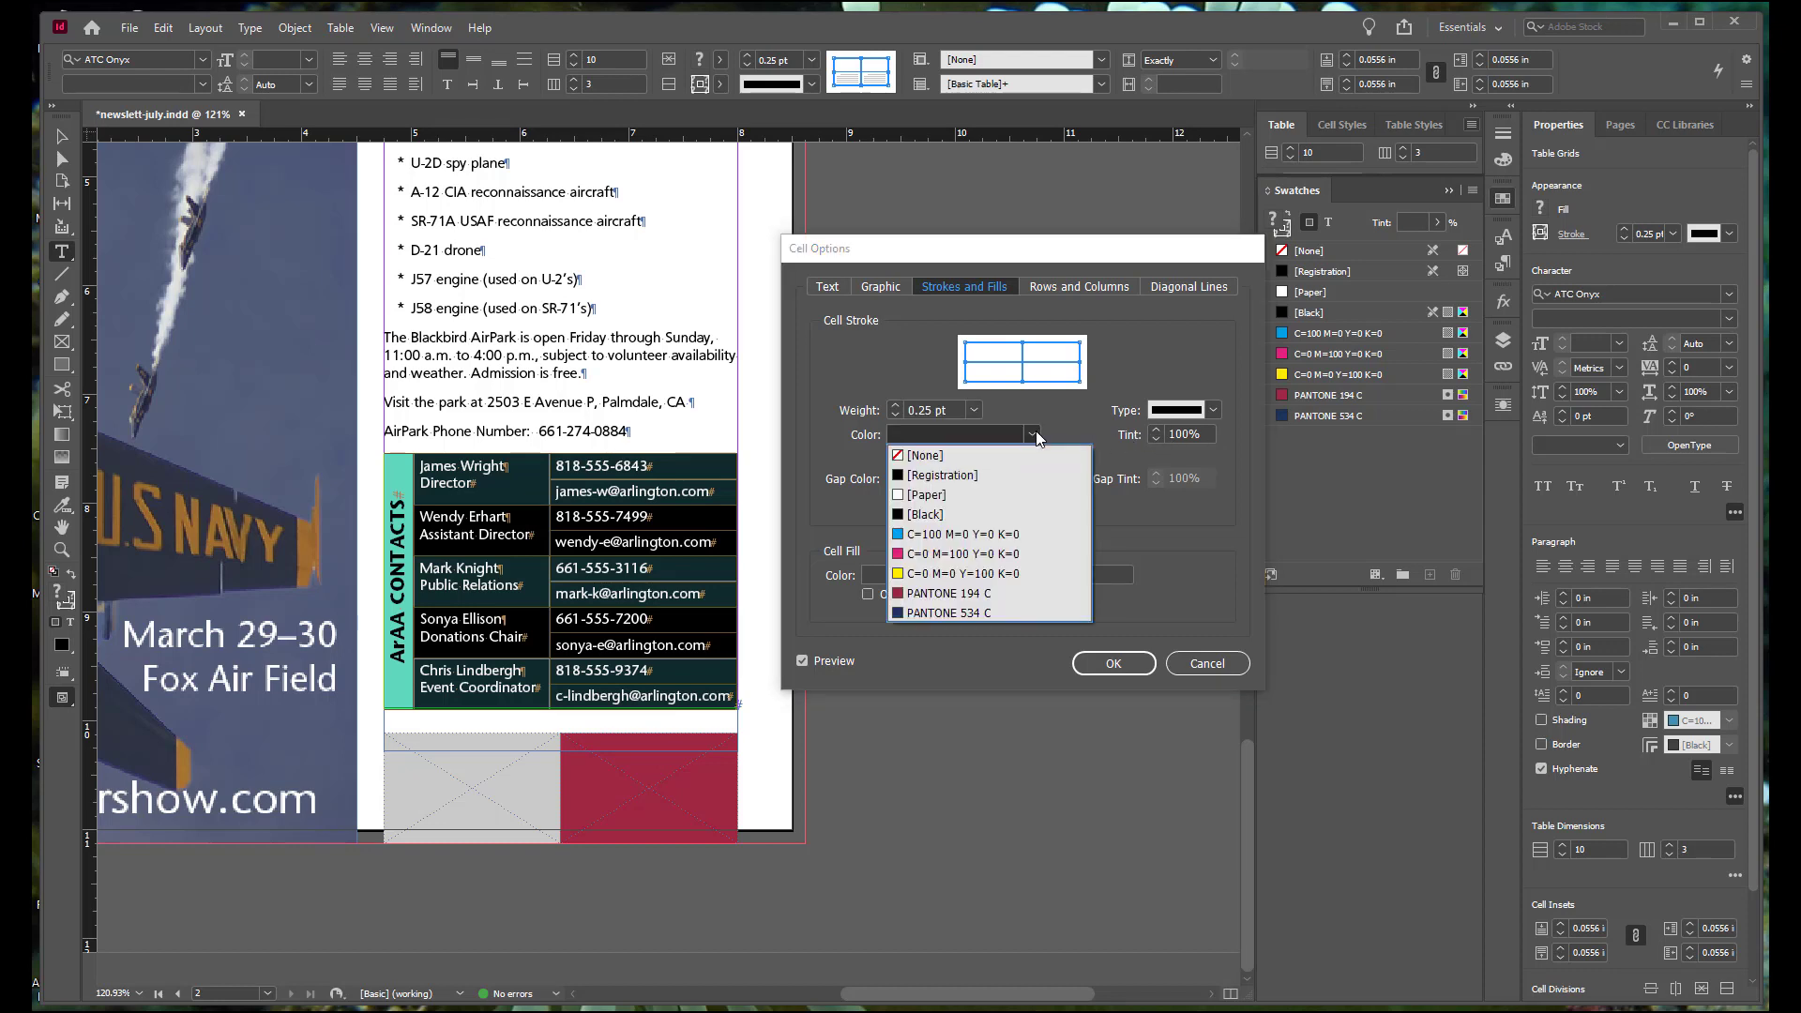
left_click(991, 594)
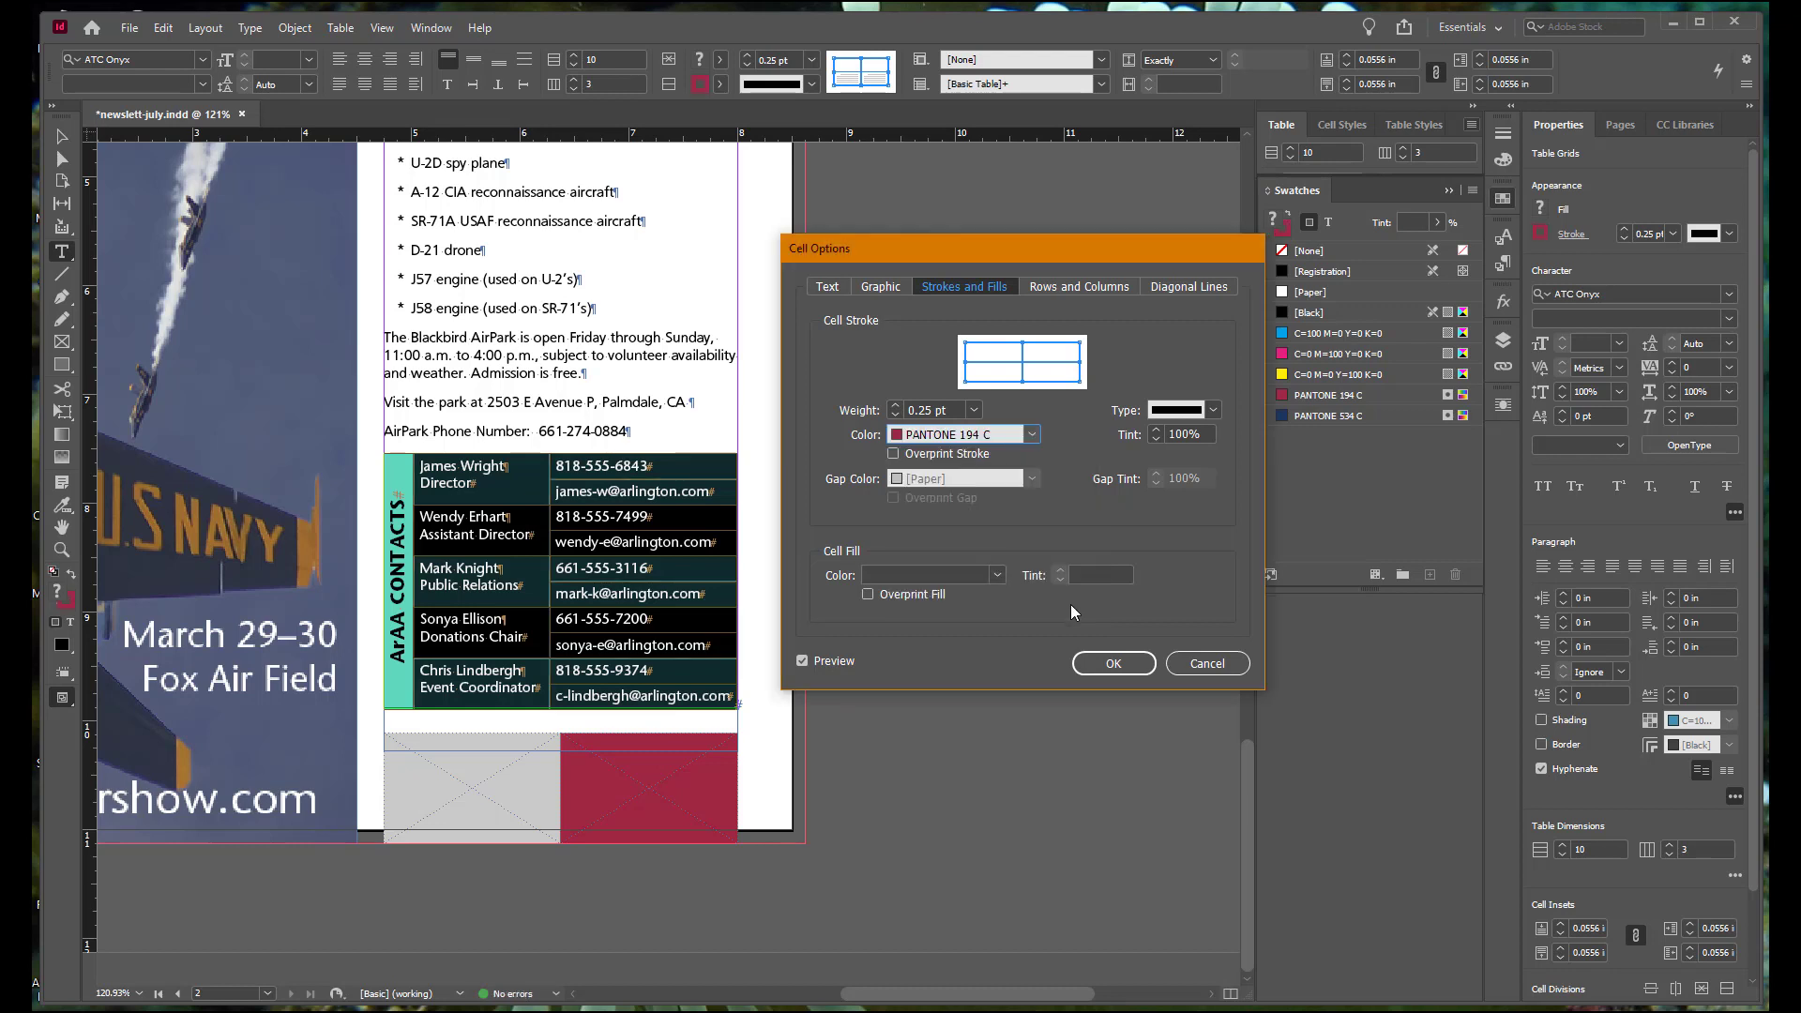
left_click(1112, 662)
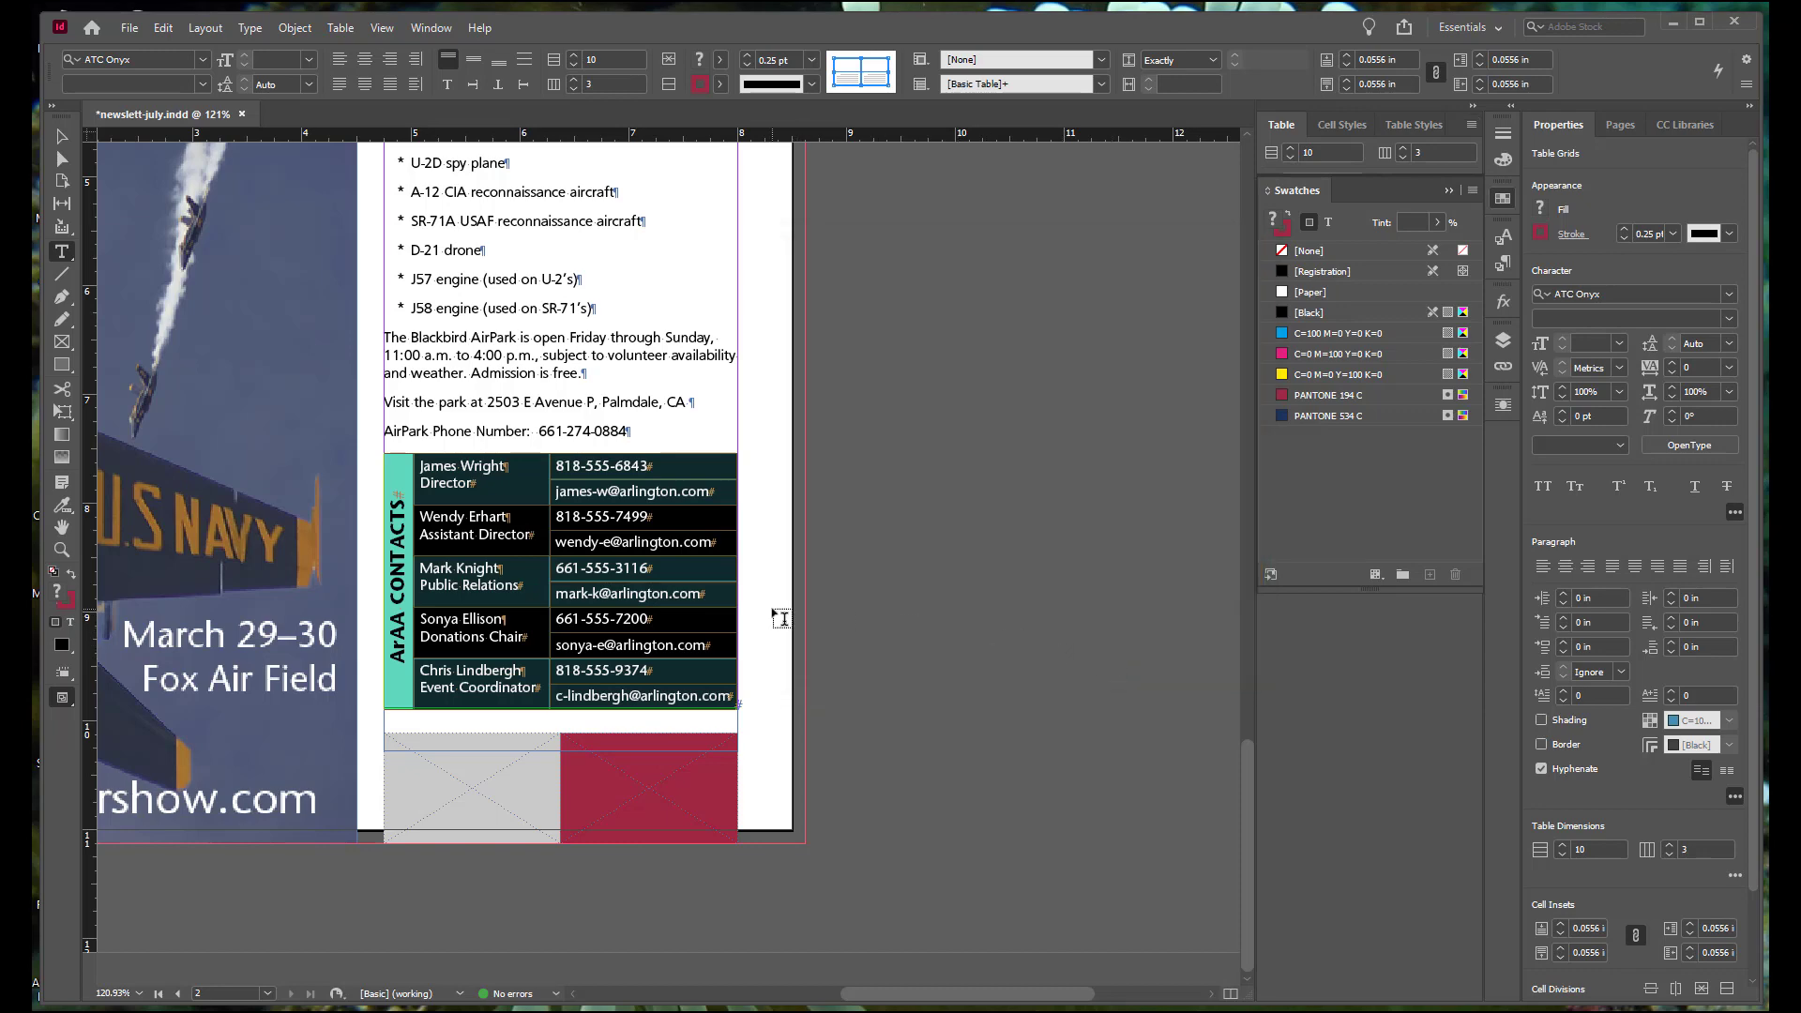
Step: Deselect the table and switch the screen mode to Preview to check the finished page
left_click(716, 550)
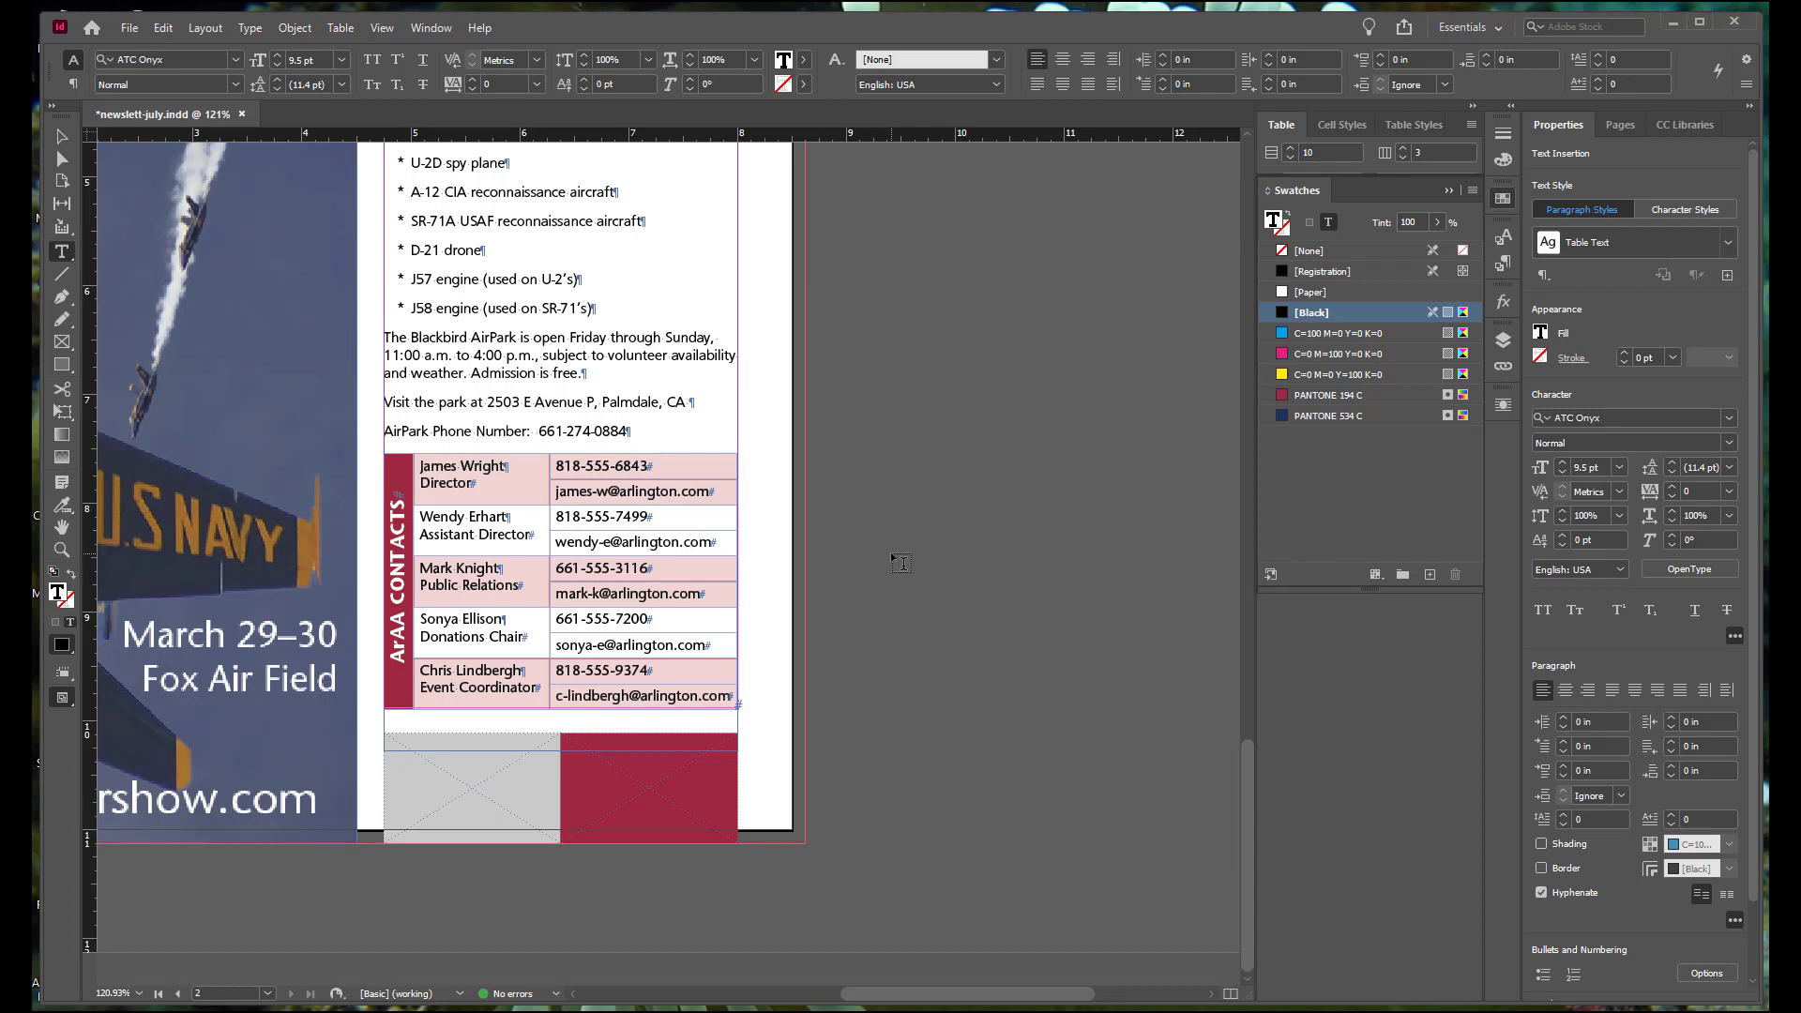
left_click(68, 701)
left_click(112, 745)
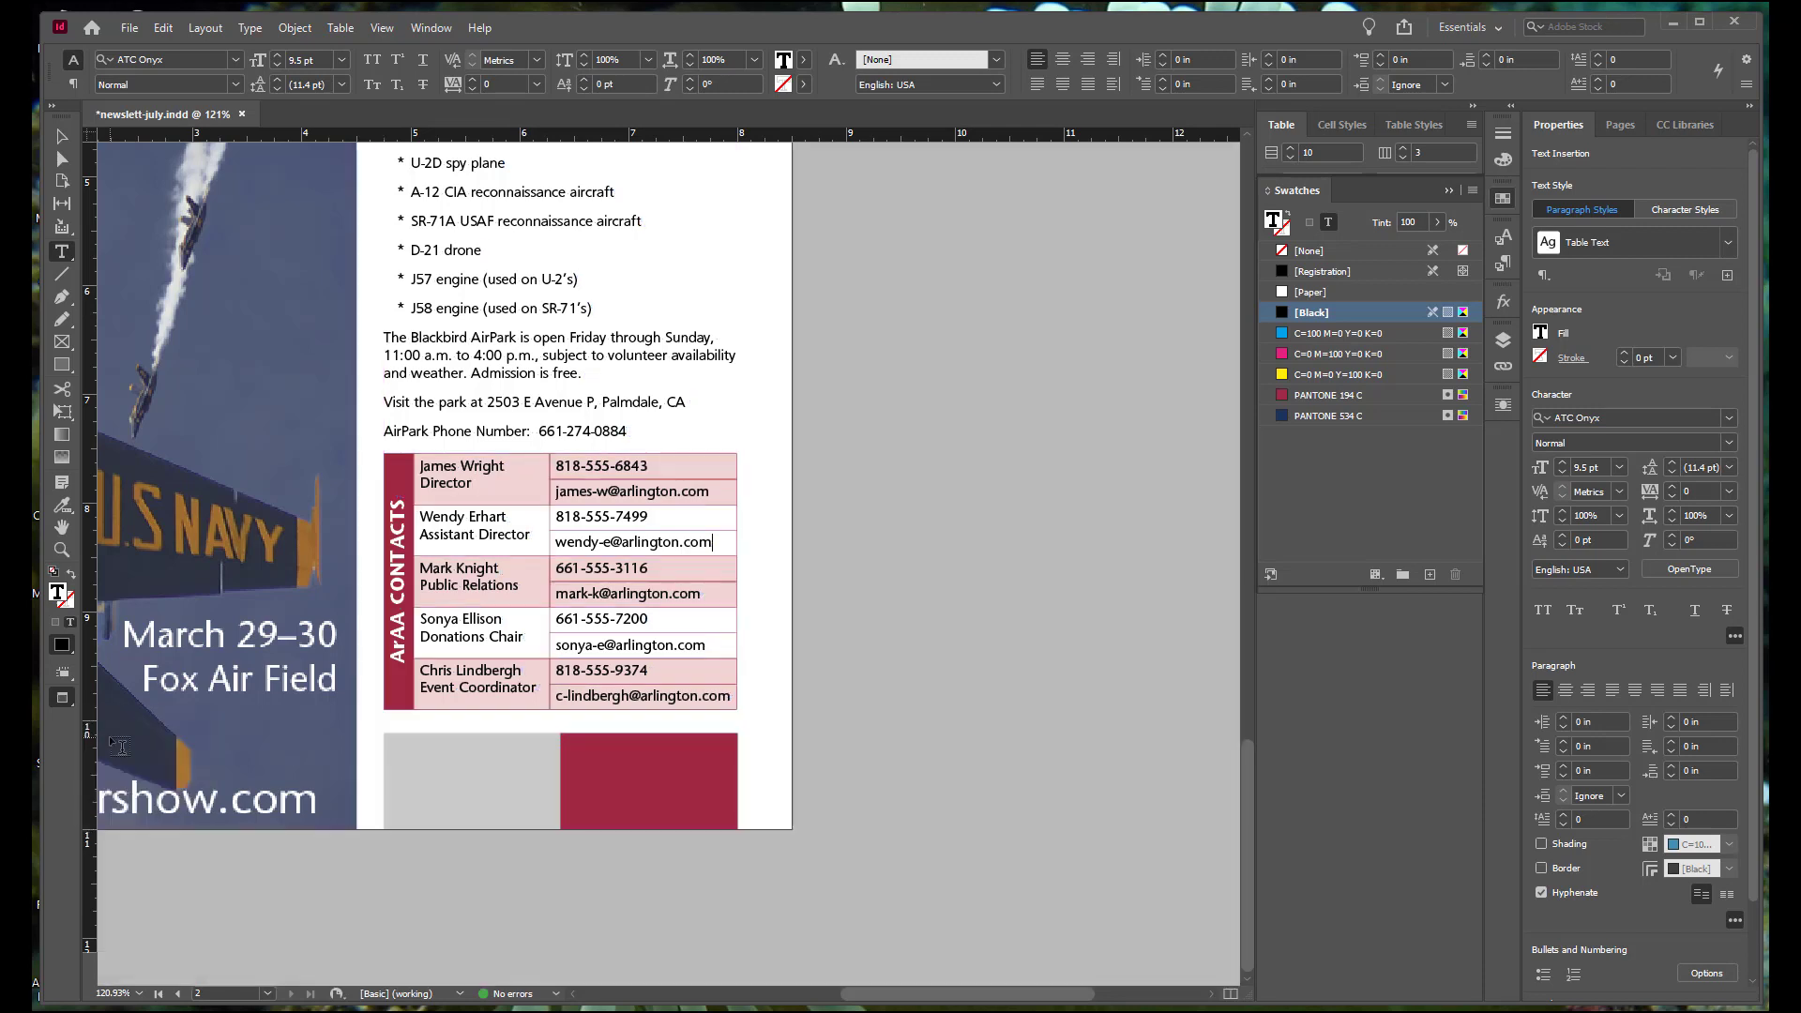